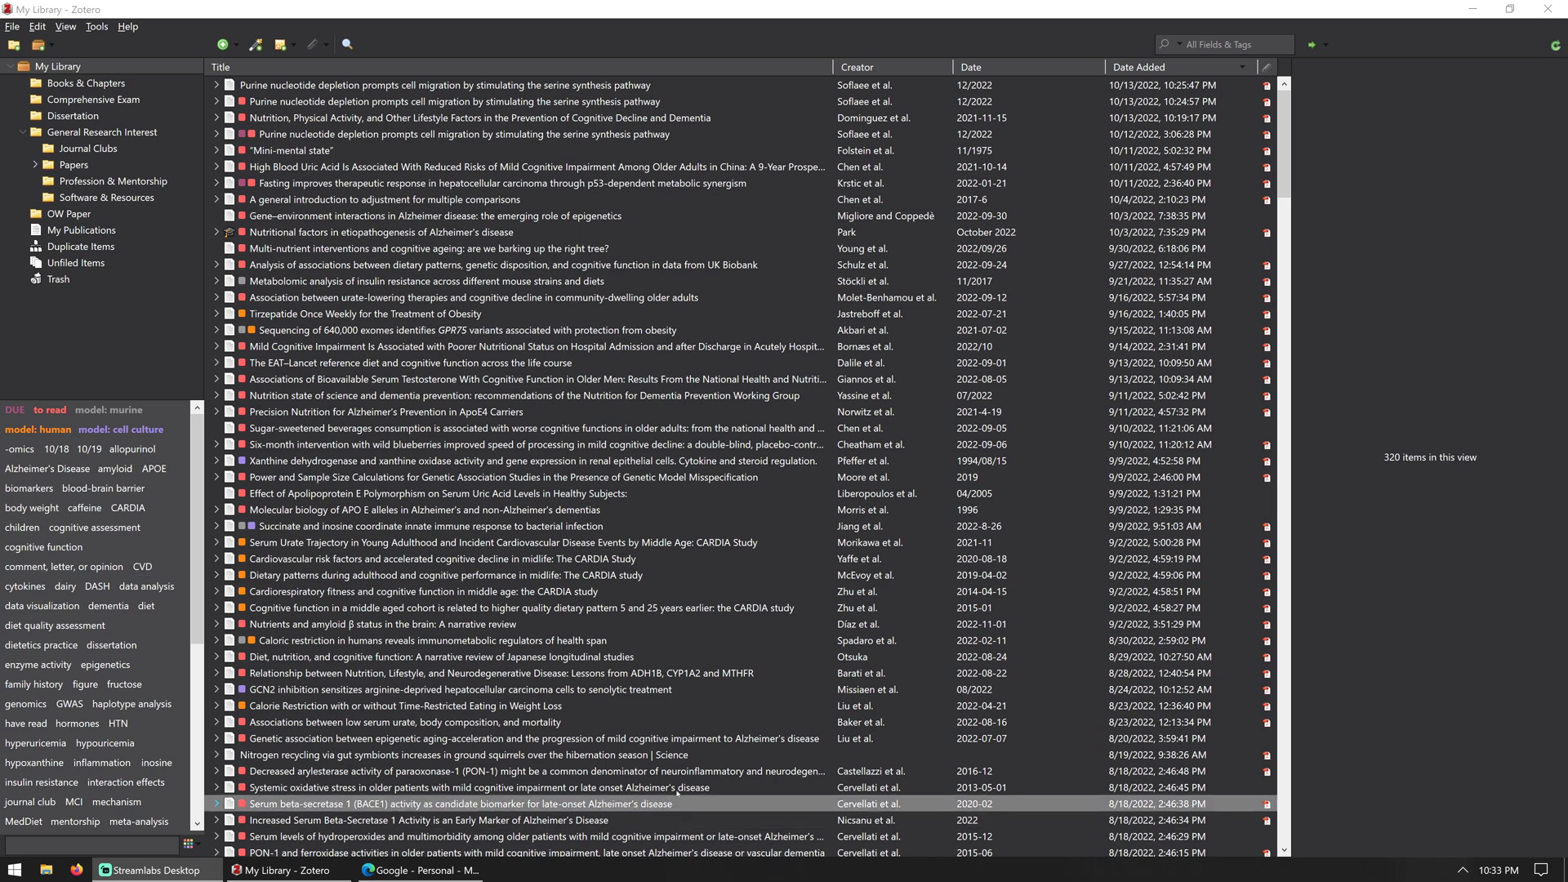
# Switch to the web browser and search Google for "zotero autotagger"
pyautogui.click(416, 871)
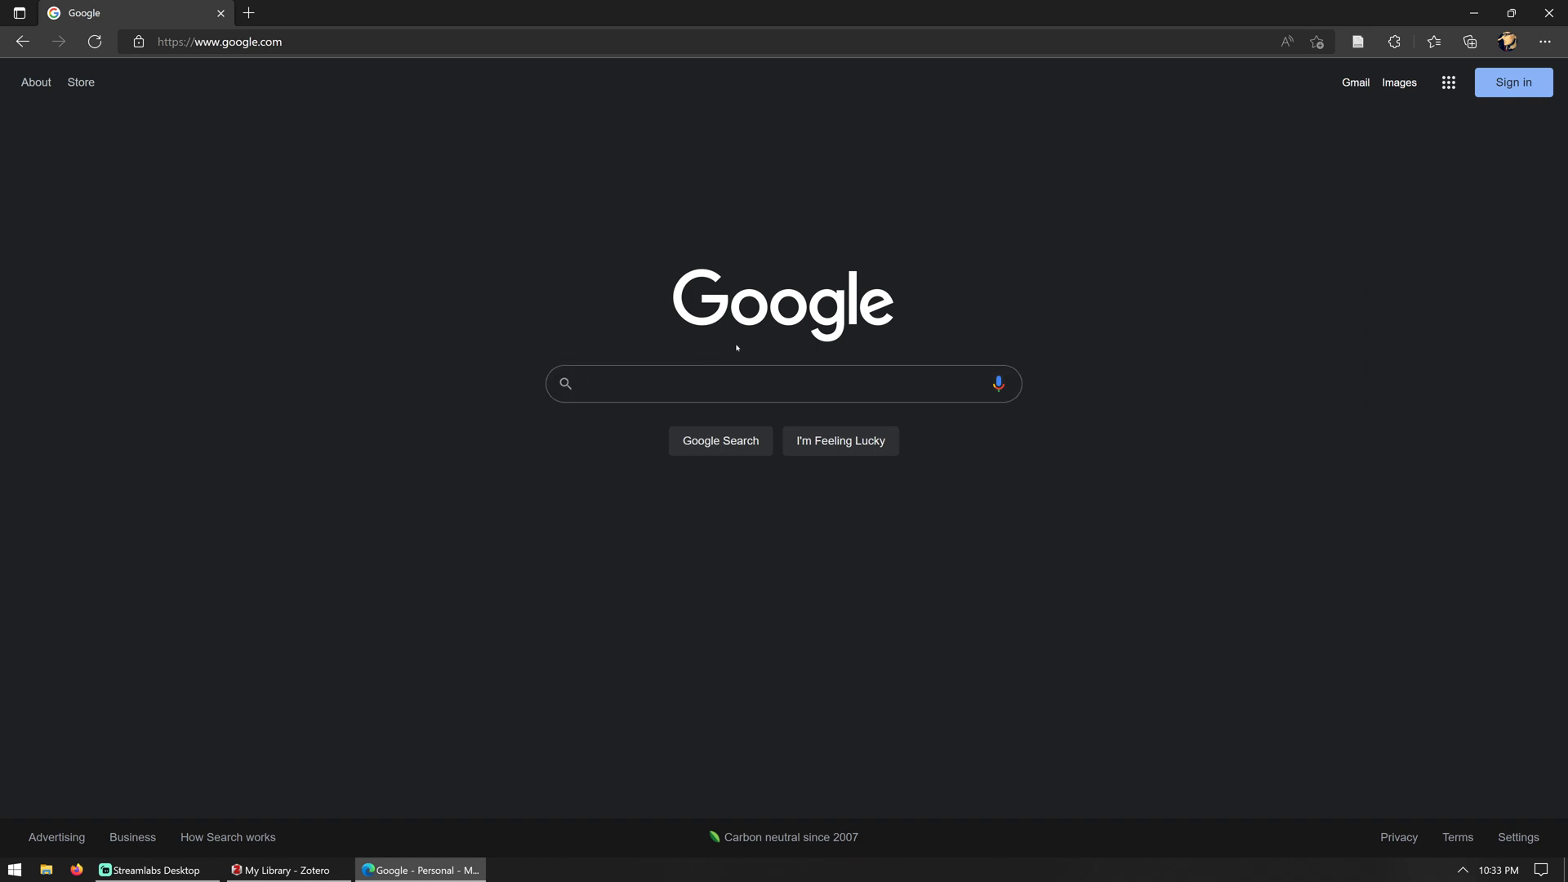
pyautogui.write('zotero')
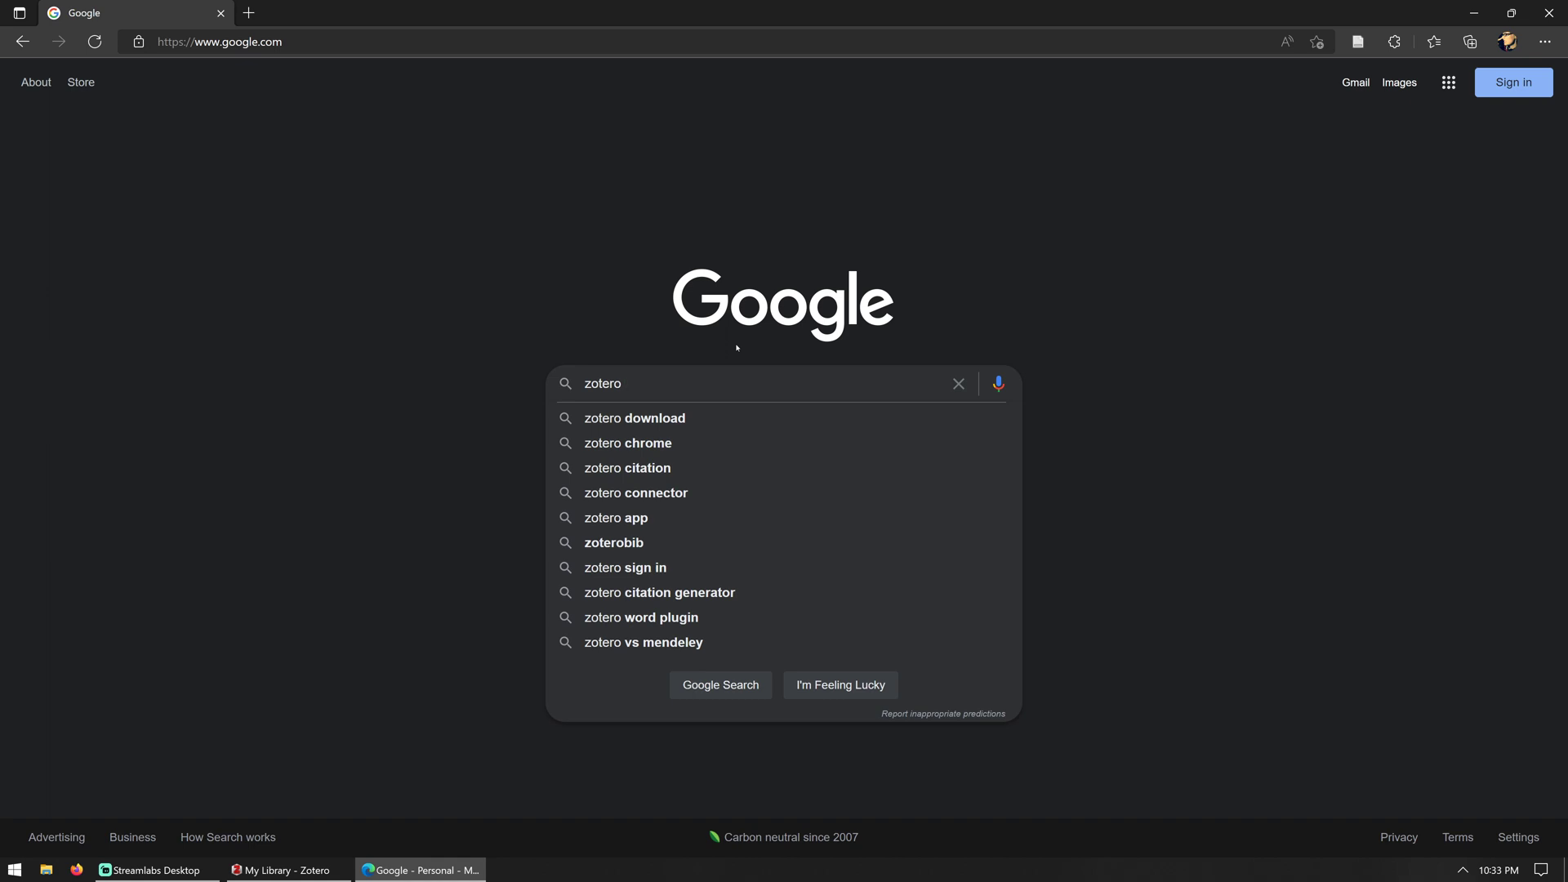
pyautogui.write(' autotagger')
pyautogui.press('Return')
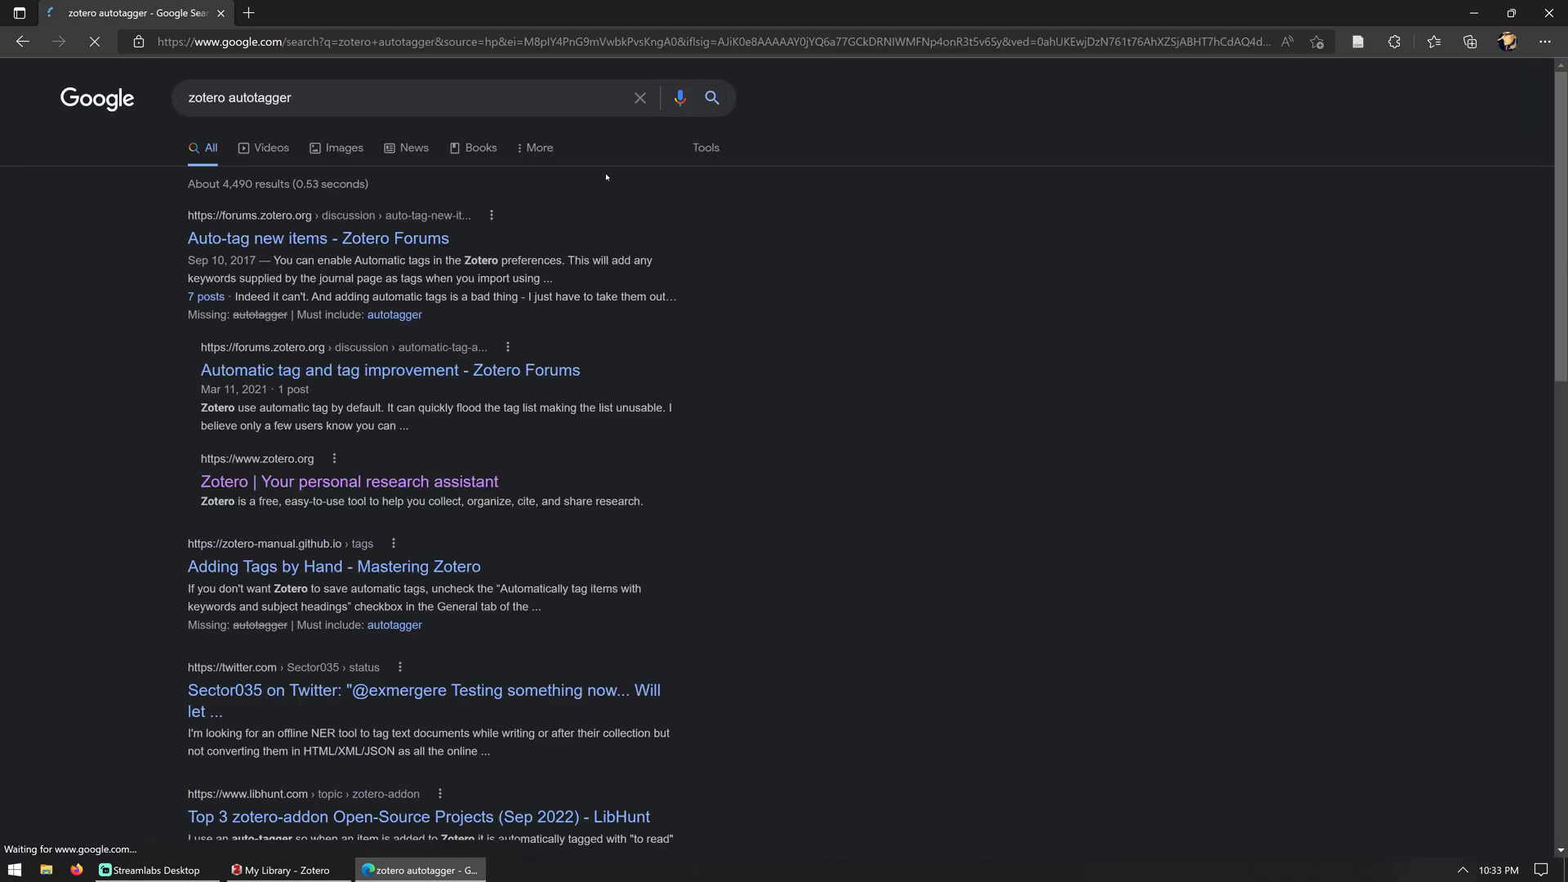
# Open the "Auto-tag new items" Zotero Forums thread and follow its link to the windingwind/zotero-tag GitHub repository
pyautogui.click(327, 237)
pyautogui.scroll(-1, 901, 419)
pyautogui.scroll(-5, 901, 419)
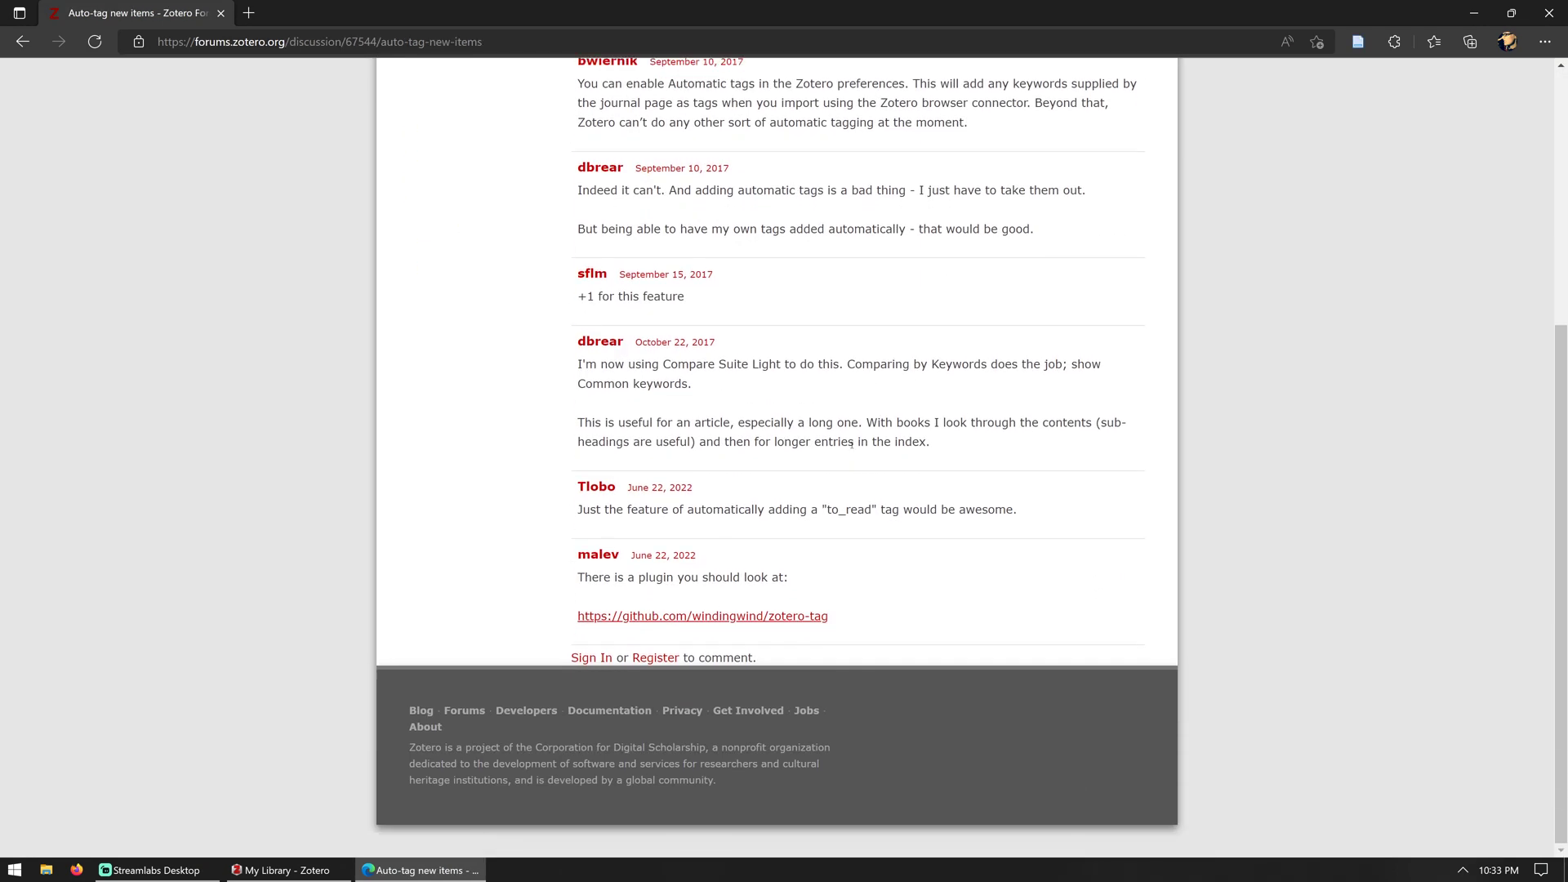
pyautogui.click(731, 617)
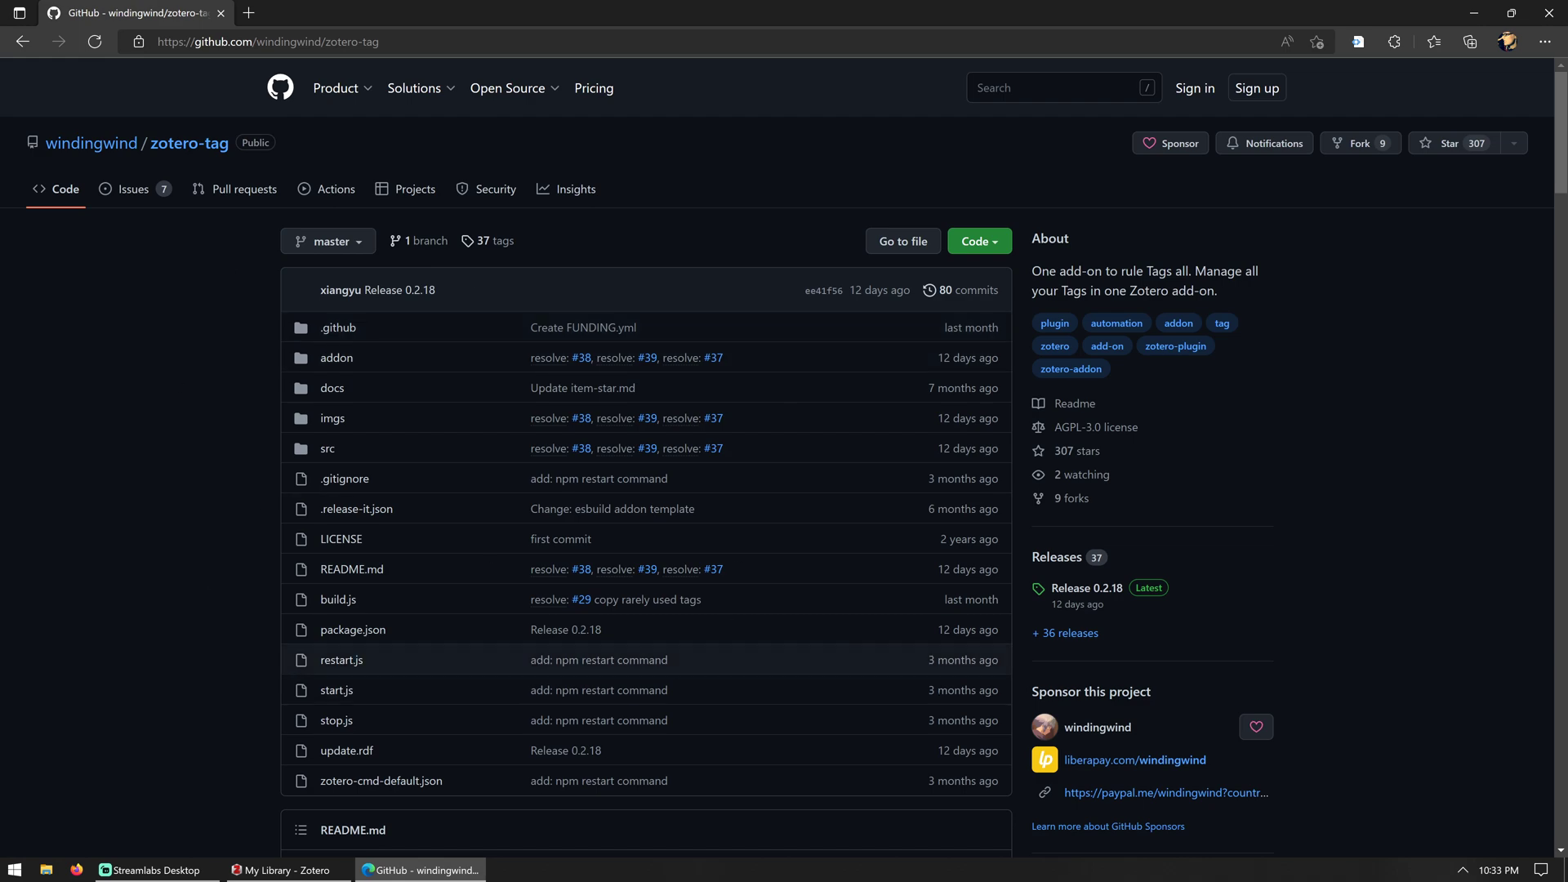
# Read the Zotero Tag README, covering its features, installation instructions, usage and example tag rules
pyautogui.scroll(-9, 653, 629)
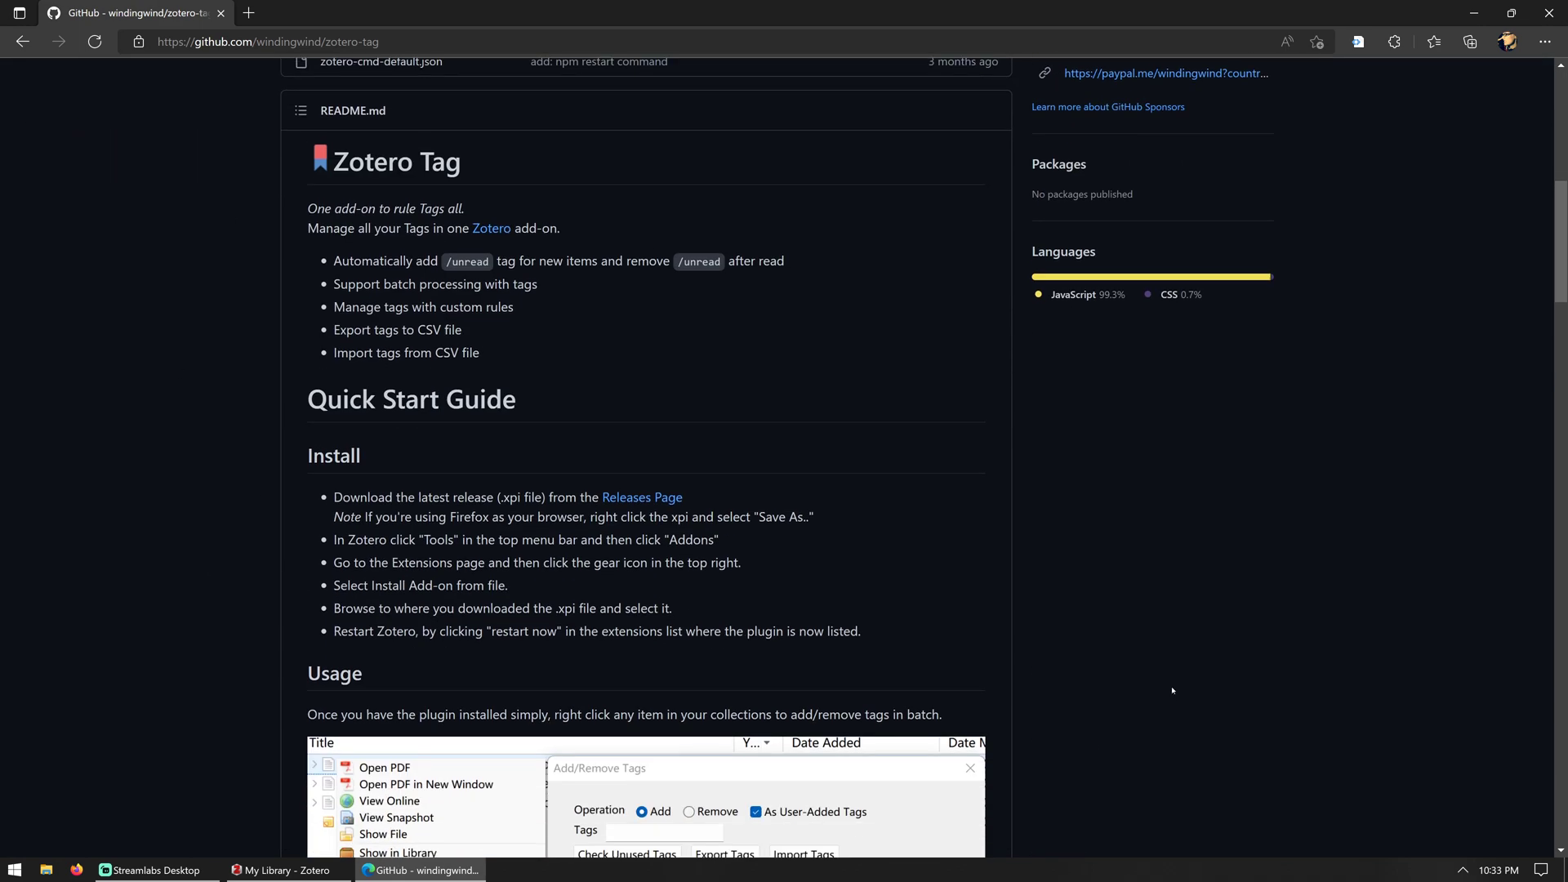
pyautogui.scroll(3, 304, 709)
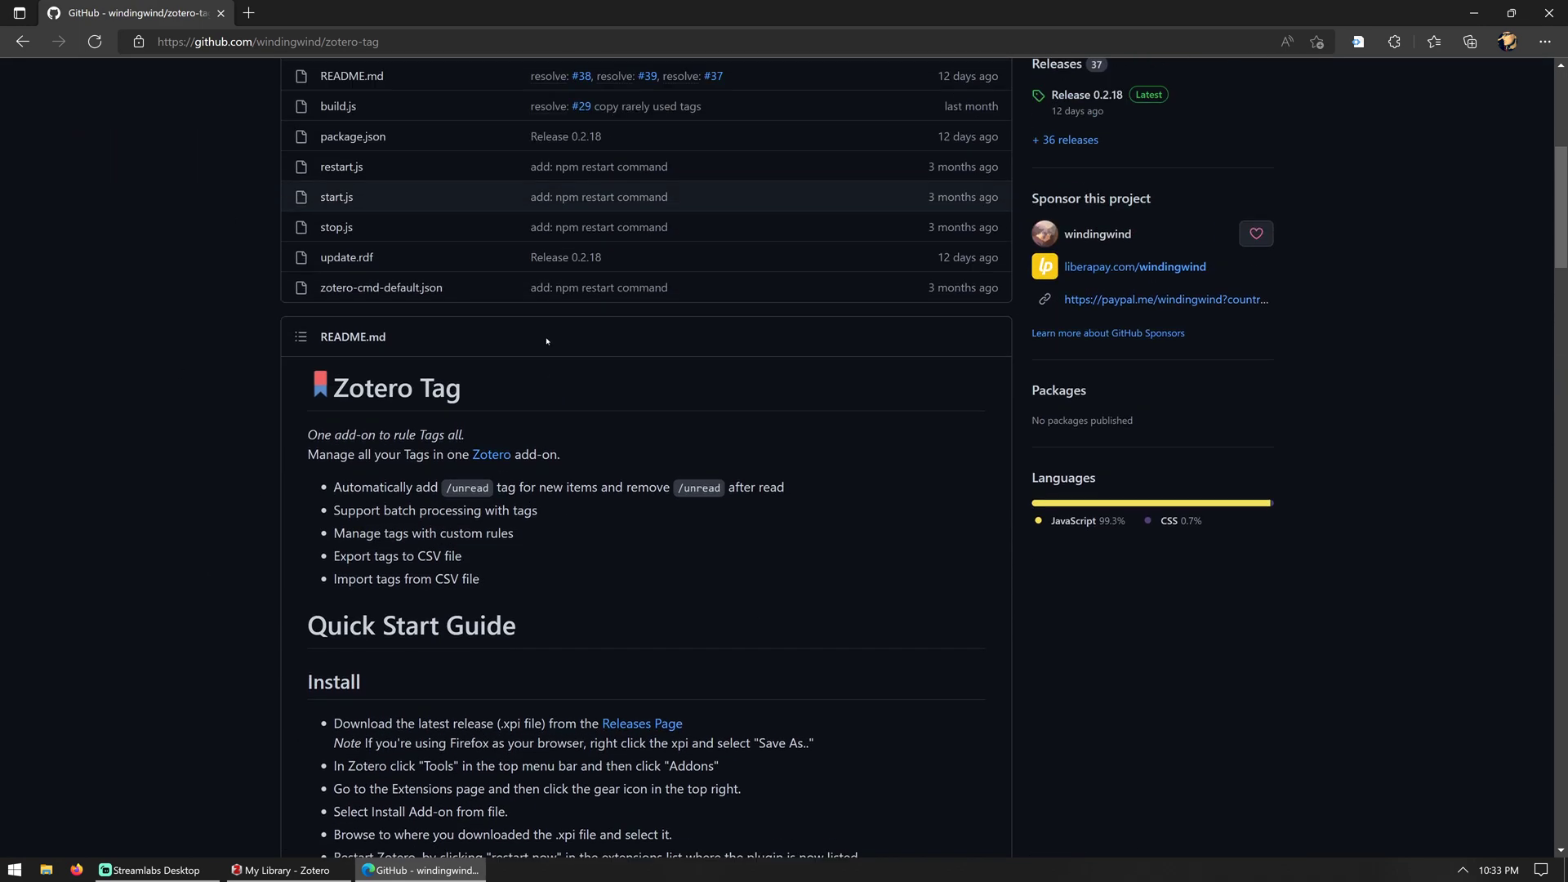
pyautogui.scroll(-10, 730, 330)
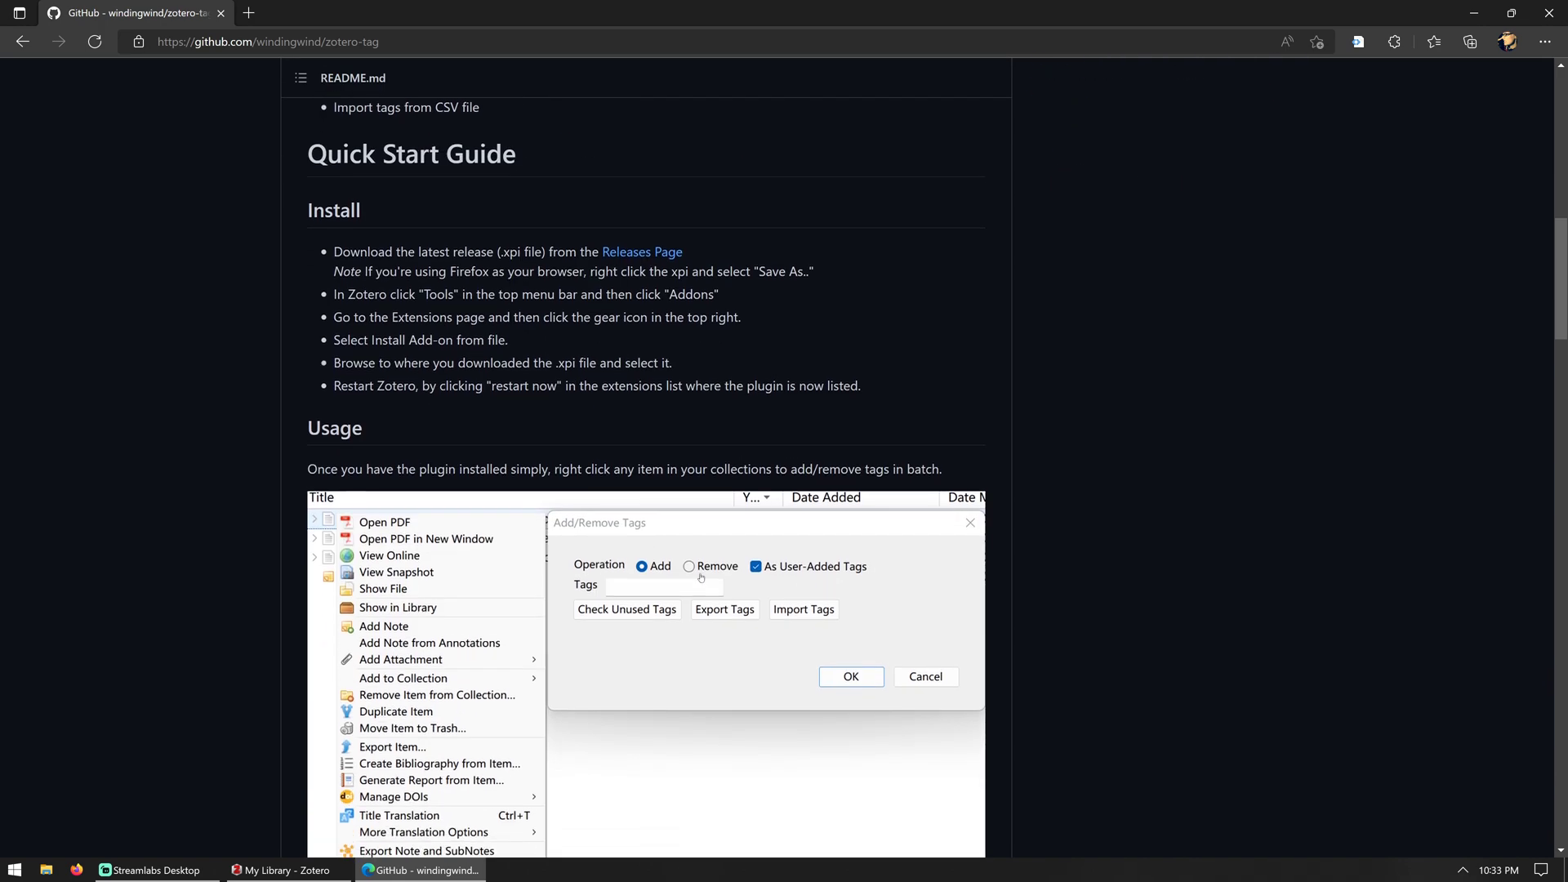
pyautogui.scroll(-6, 730, 330)
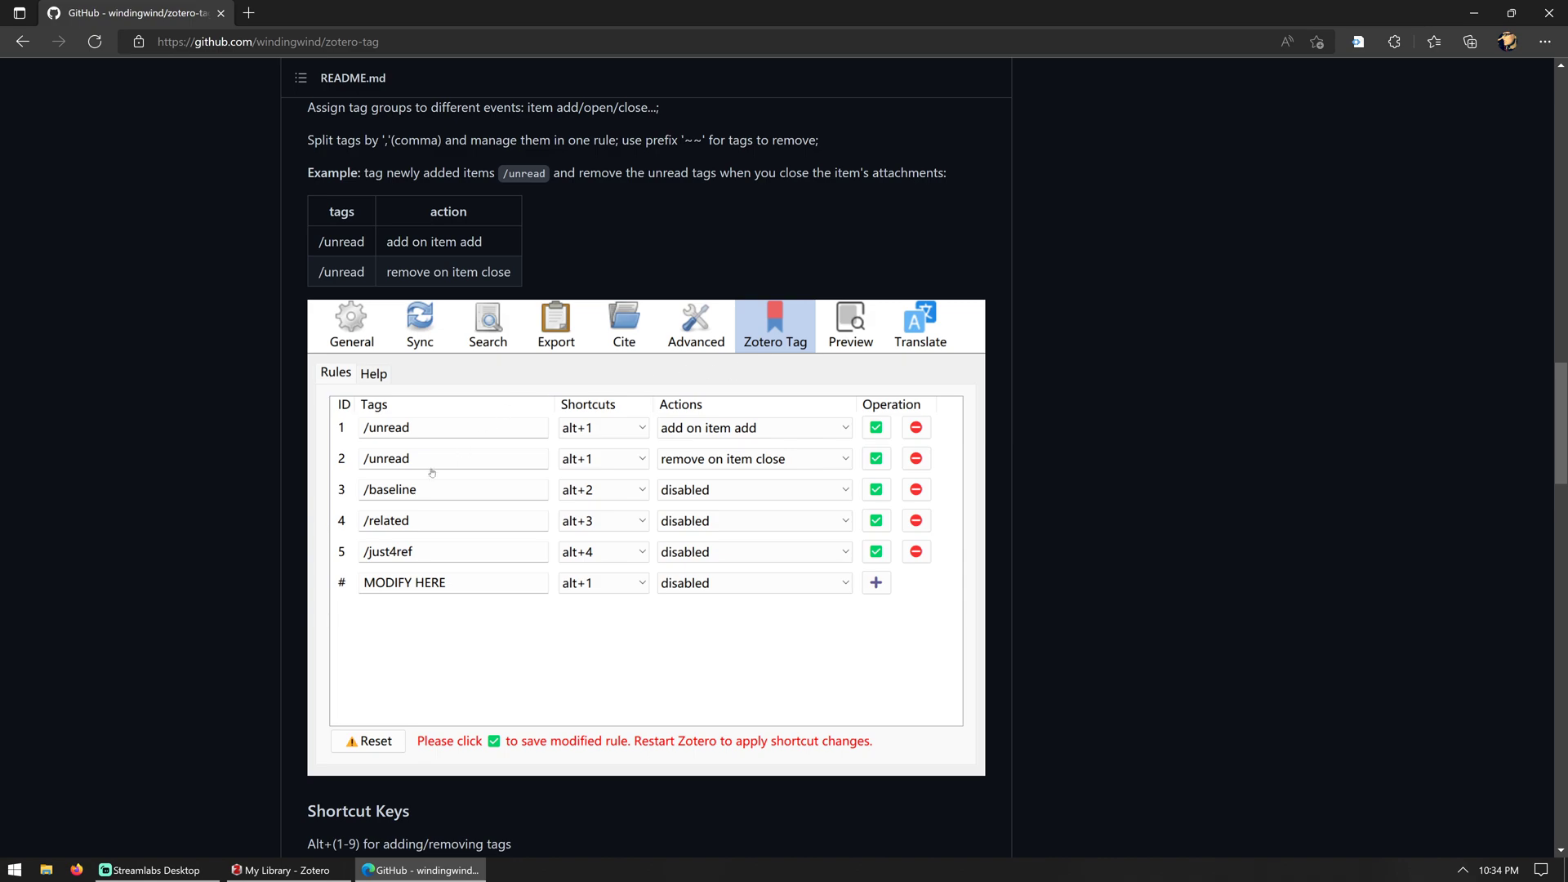
# Switch to Zotero, review the Zotero Tag rules in the preferences, and close the preferences window with OK
pyautogui.click(280, 870)
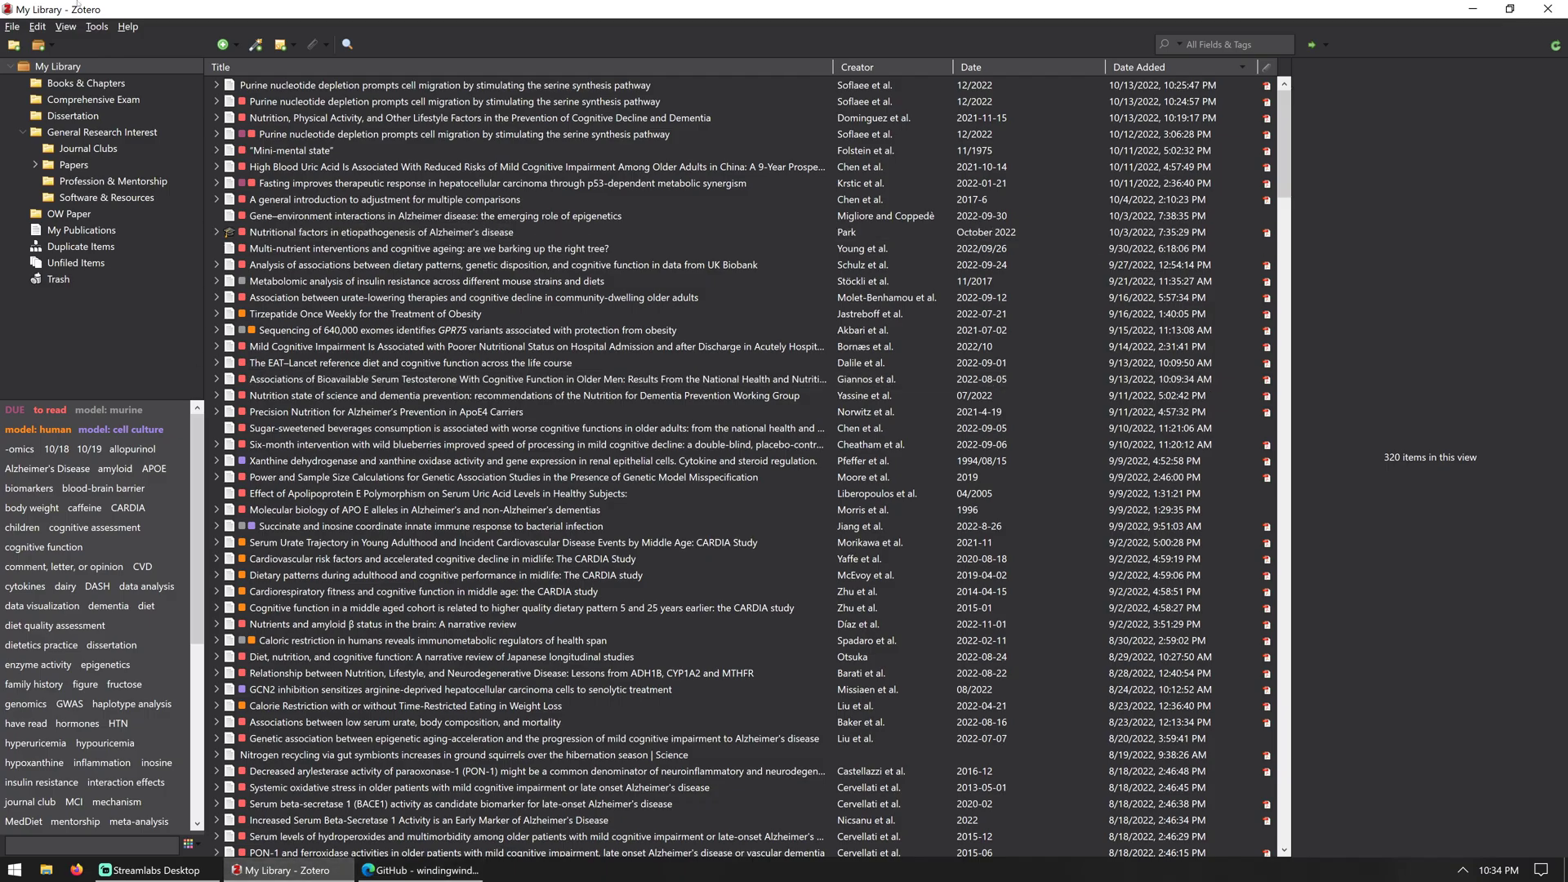
pyautogui.click(96, 27)
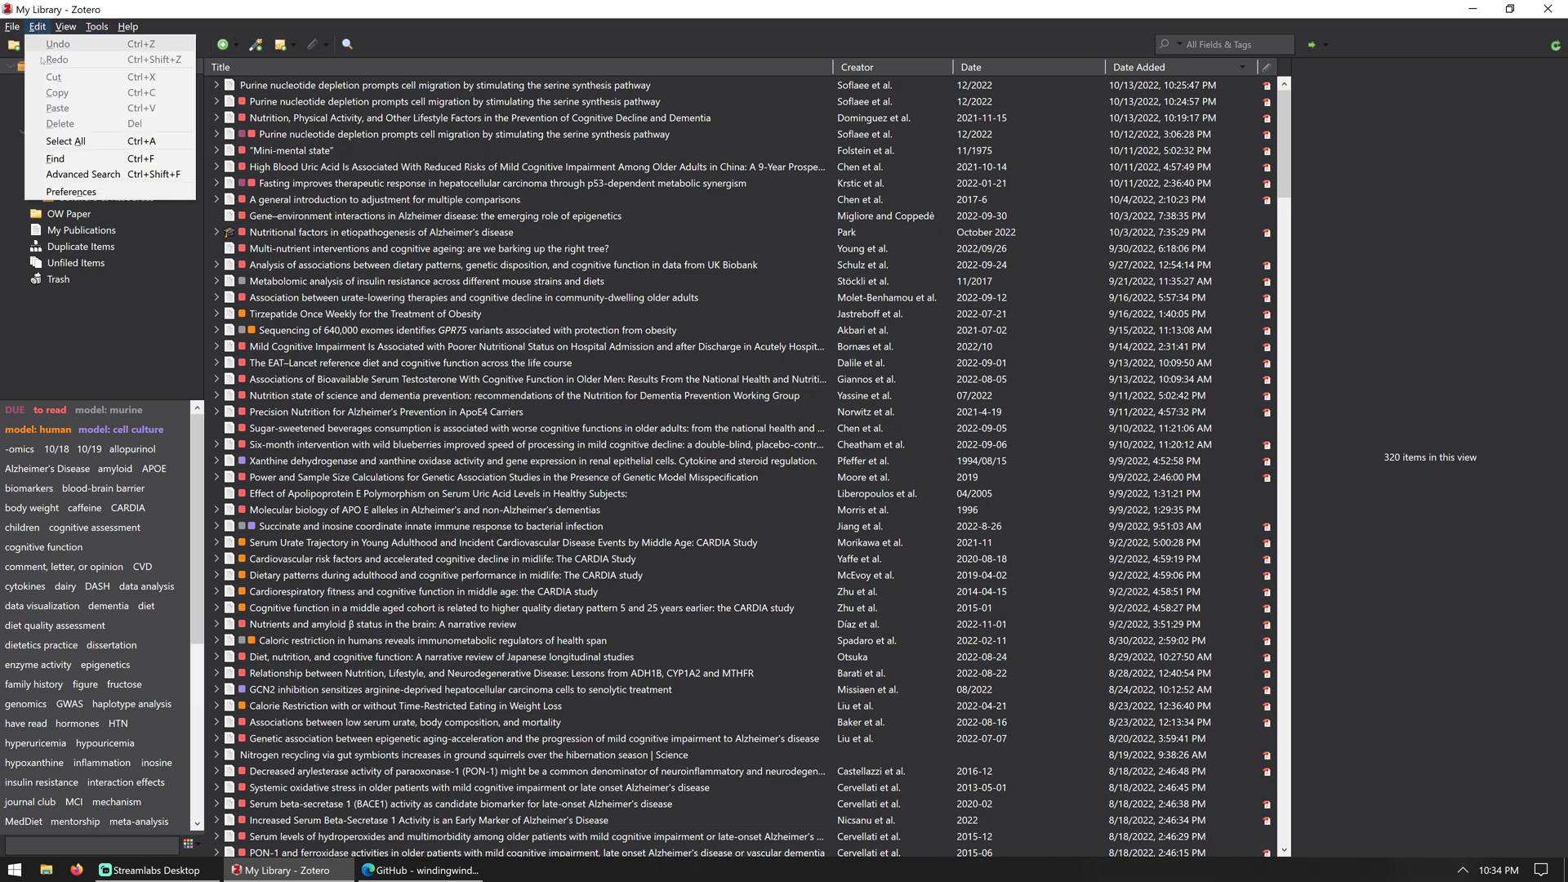
pyautogui.click(65, 195)
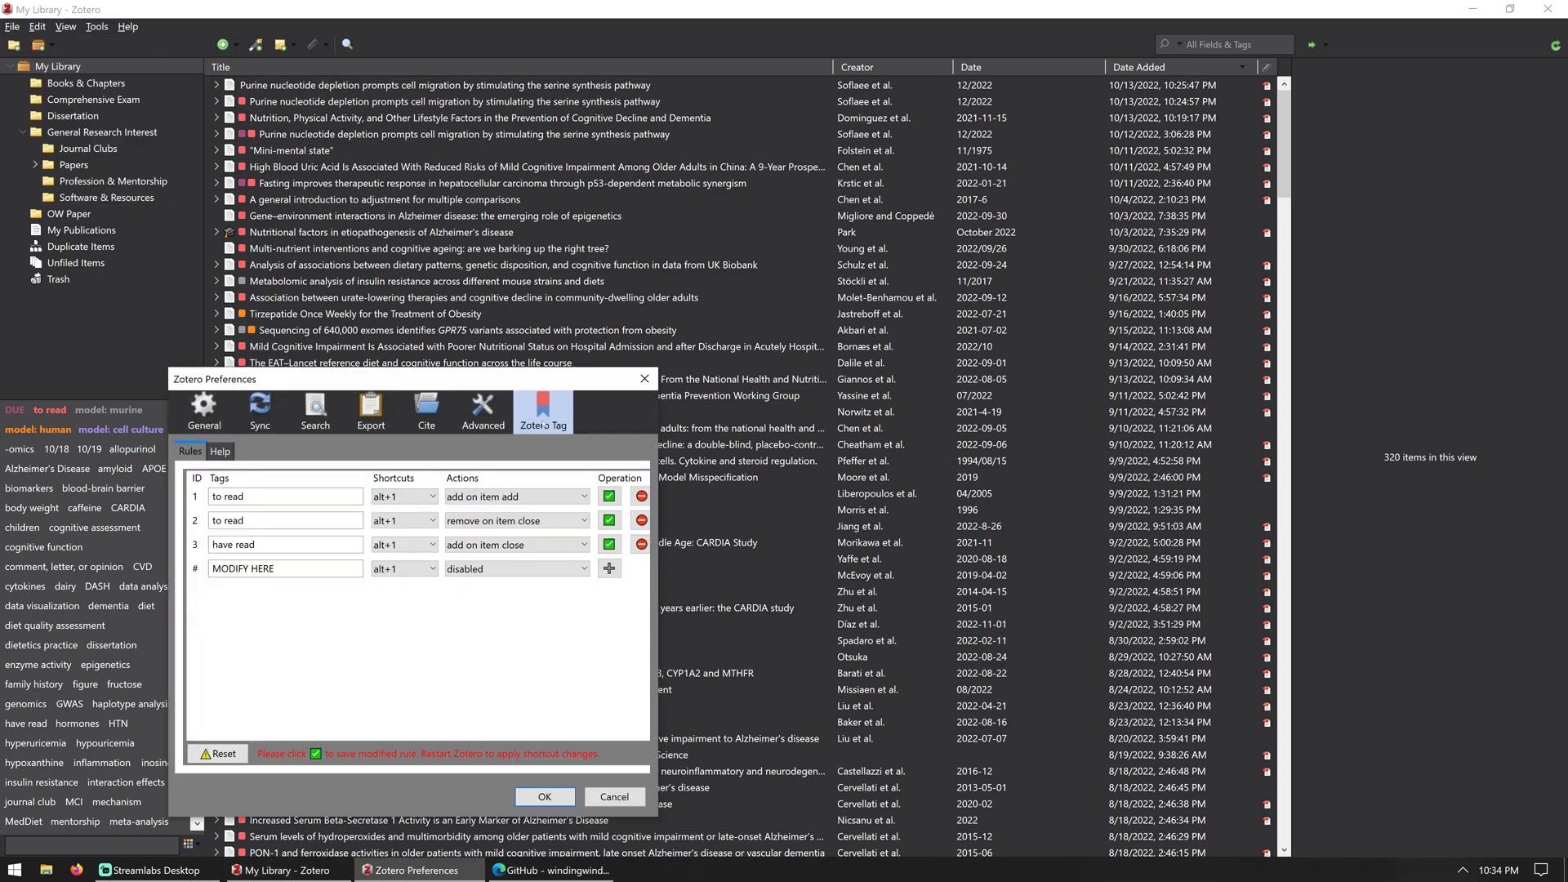
pyautogui.click(37, 26)
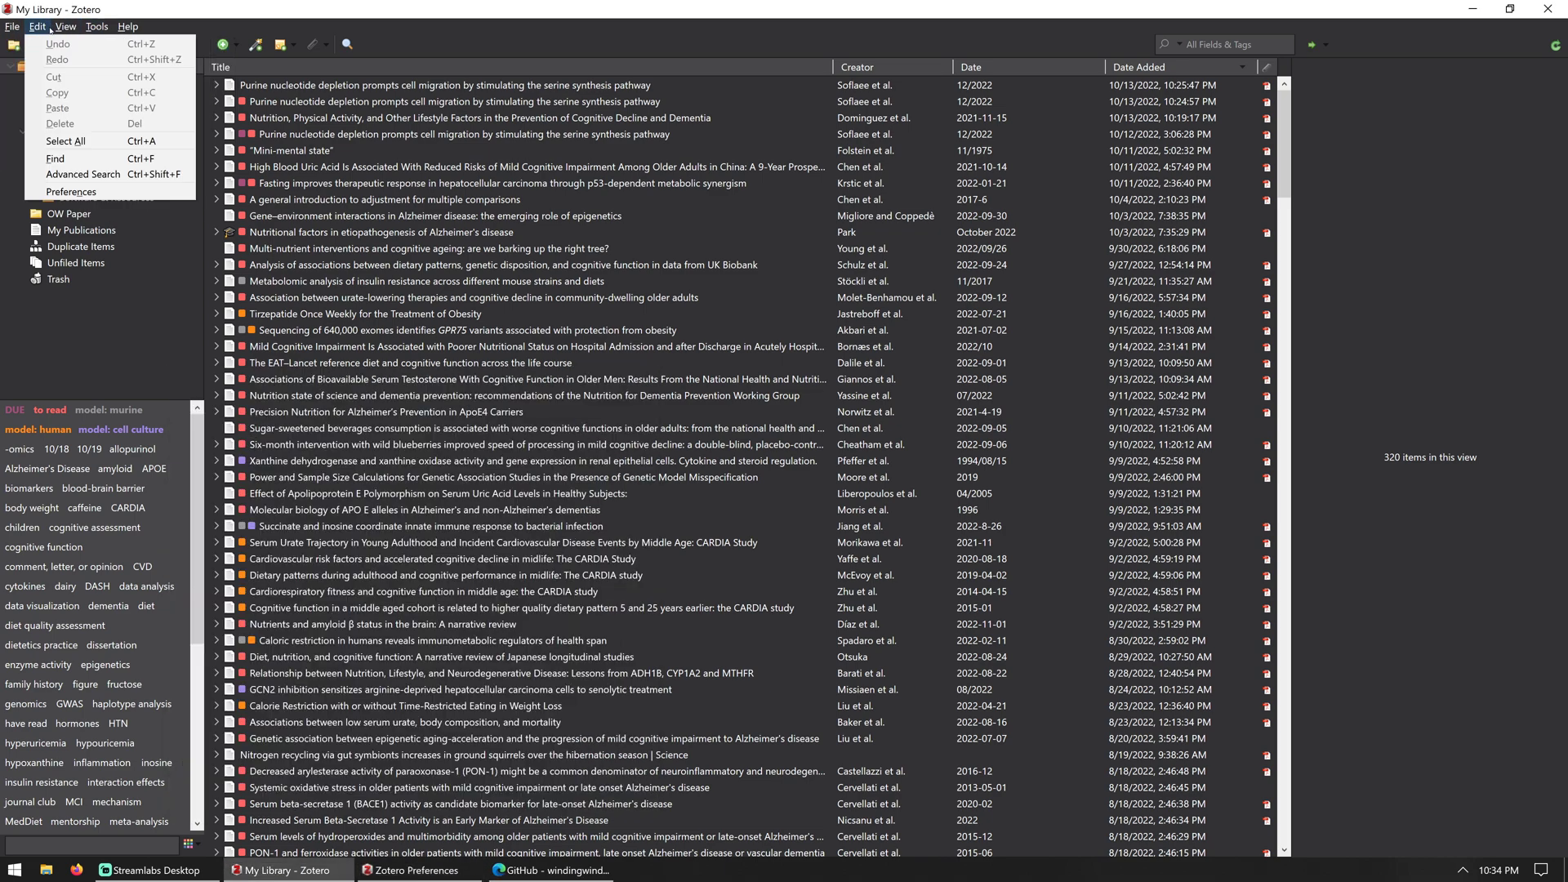
pyautogui.click(65, 193)
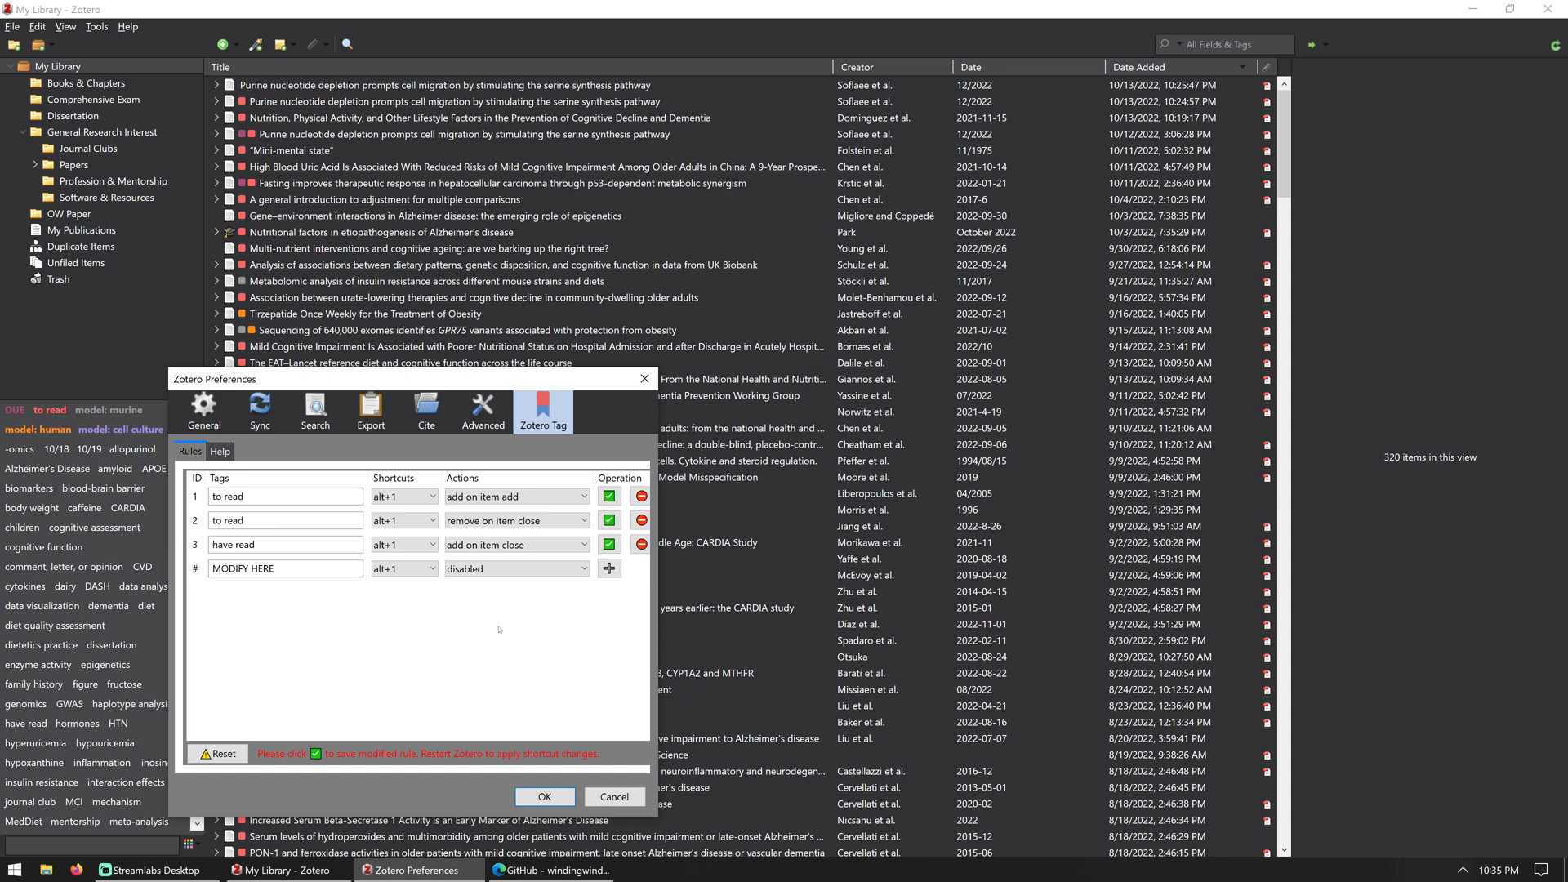
pyautogui.click(545, 796)
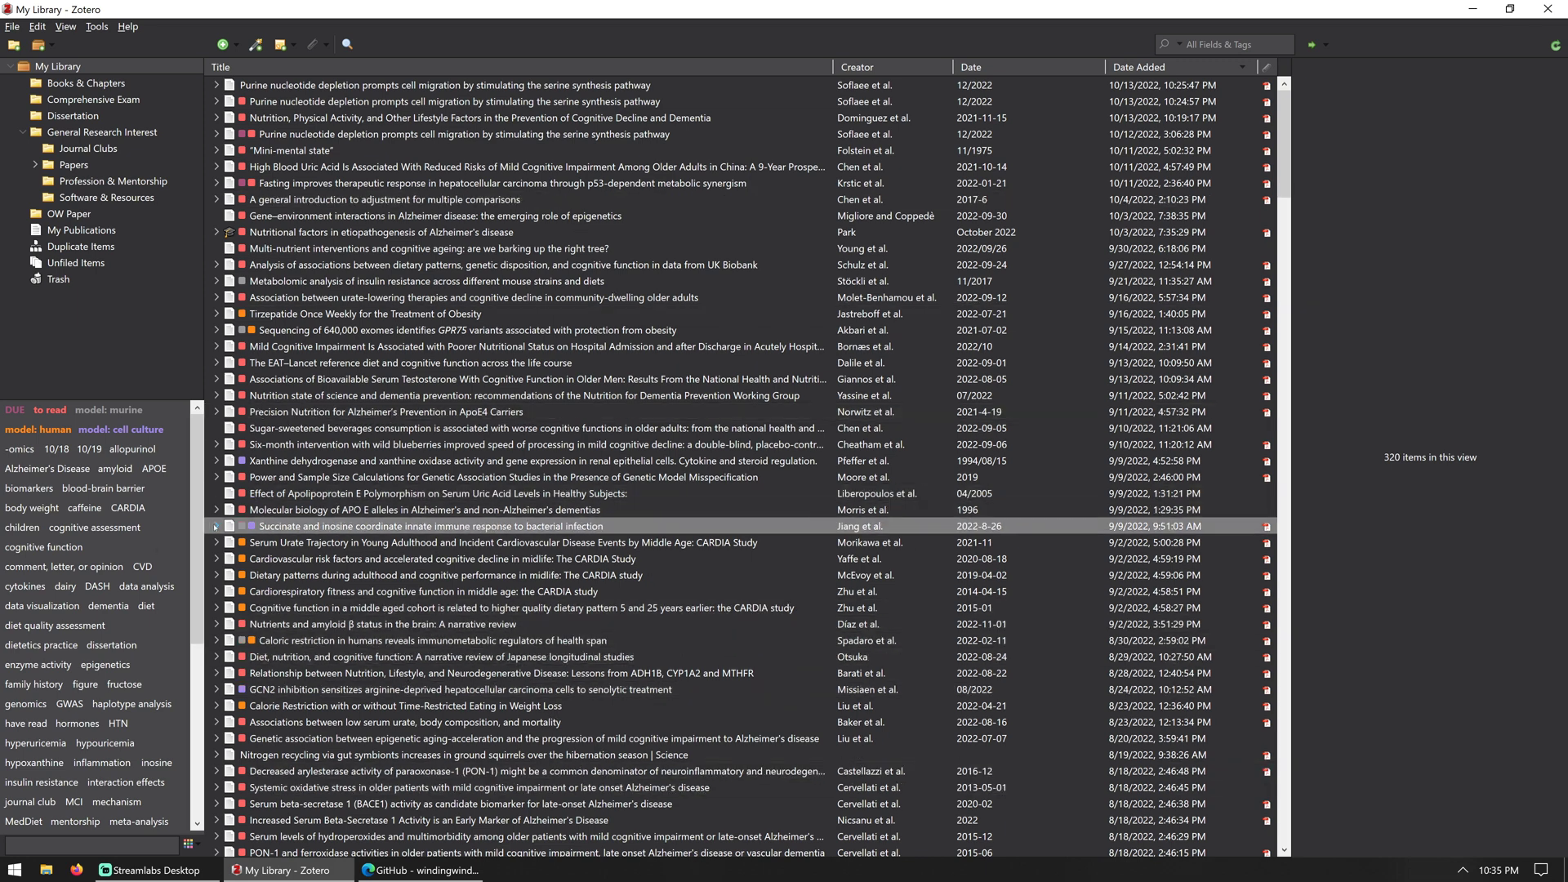
# Widen the collections and tag selector pane and show the tags of the paper on urate-lowering therapies and cognitive decline
pyautogui.moveTo(202, 520); pyautogui.dragTo(352, 523)
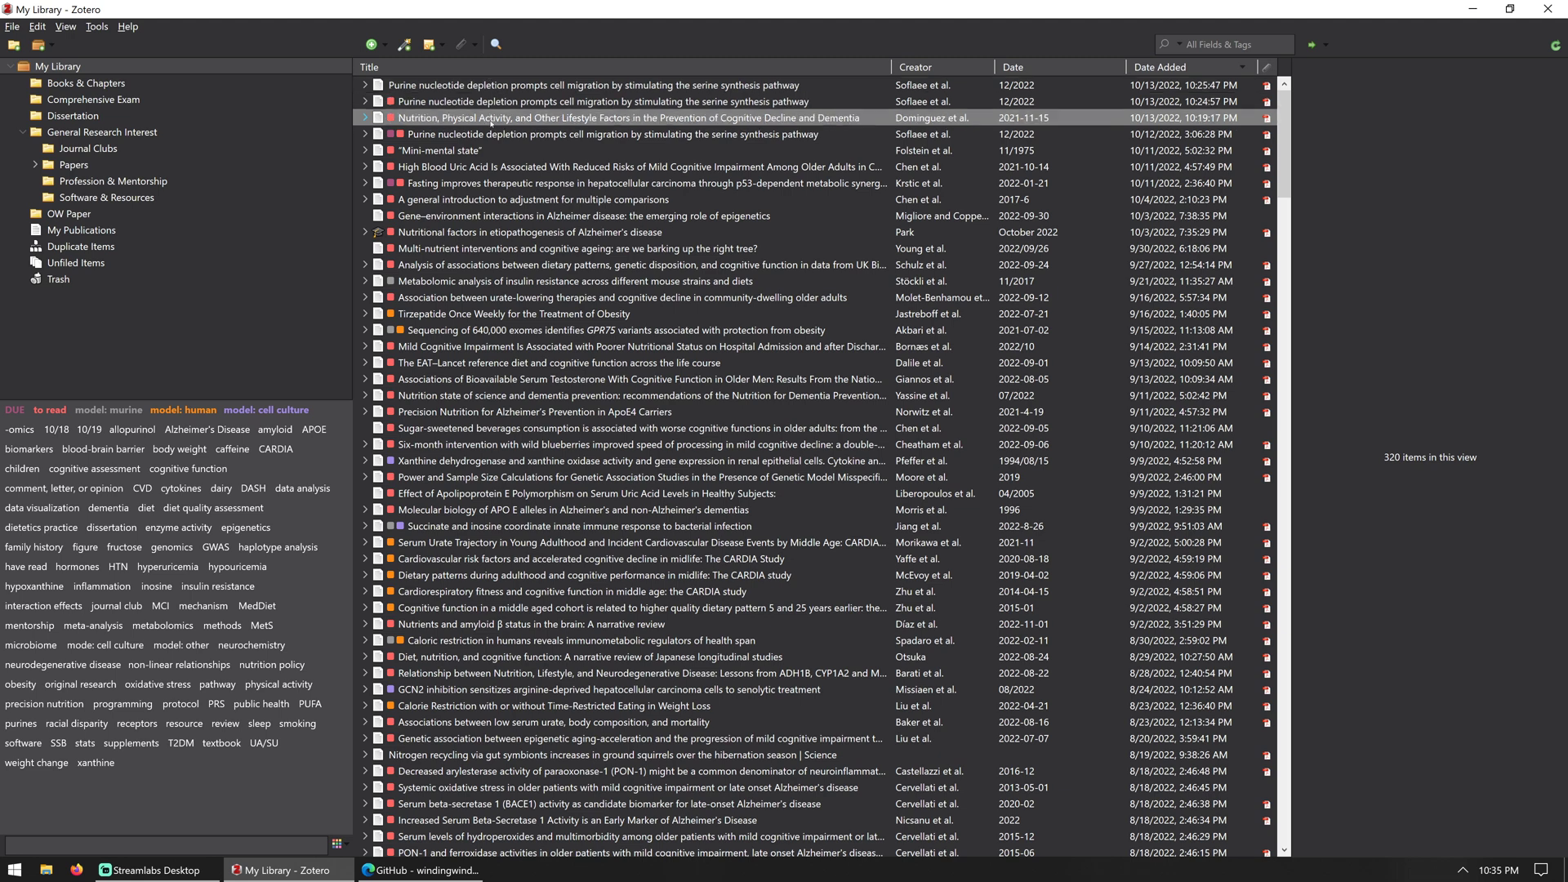
pyautogui.click(430, 299)
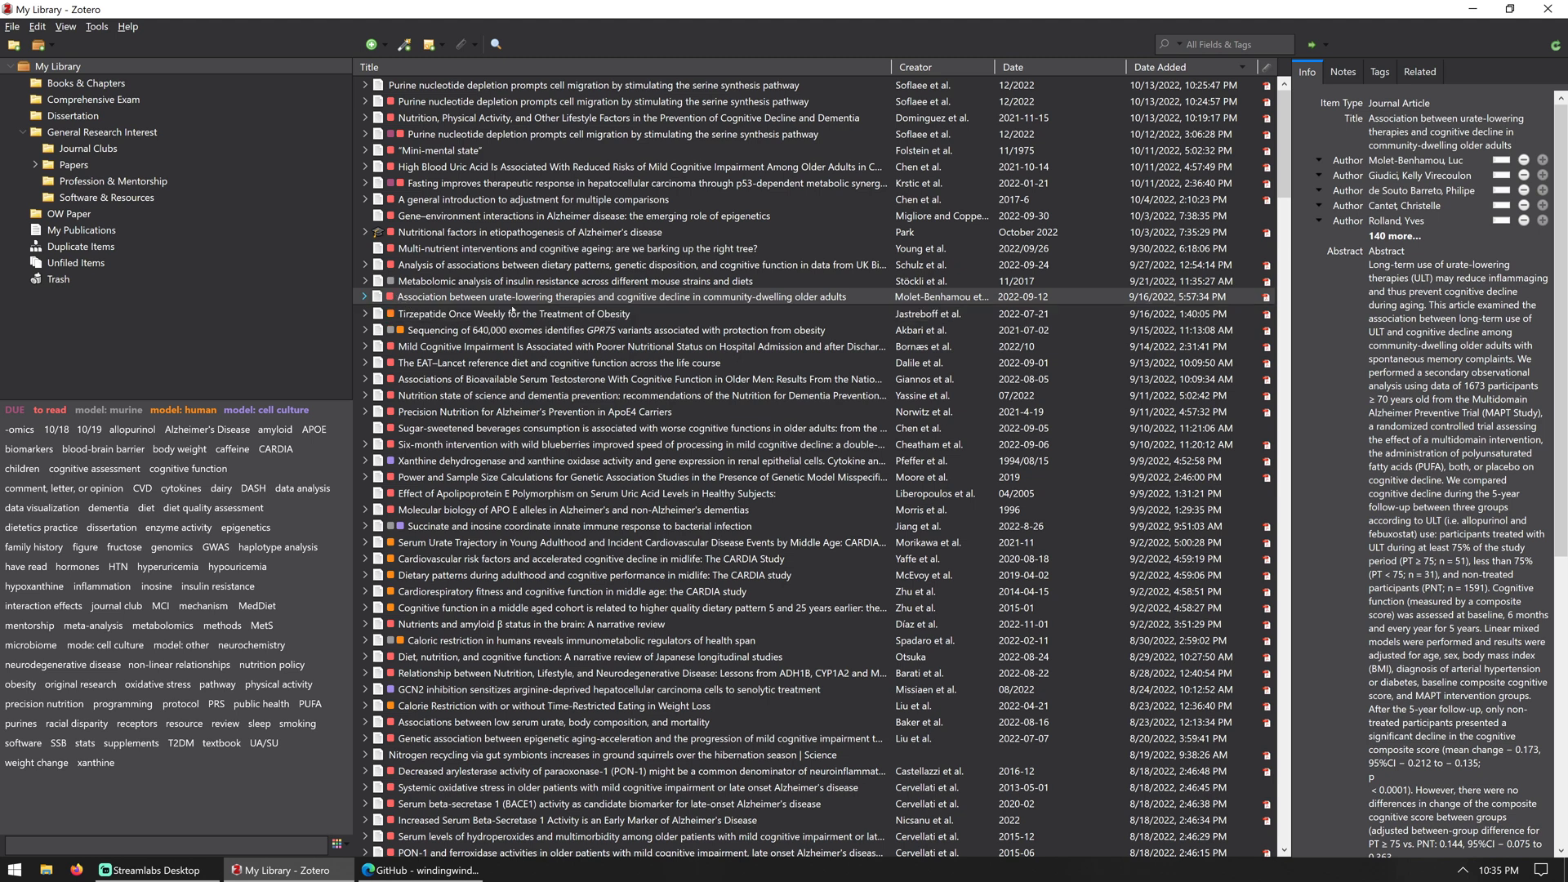
pyautogui.click(1379, 72)
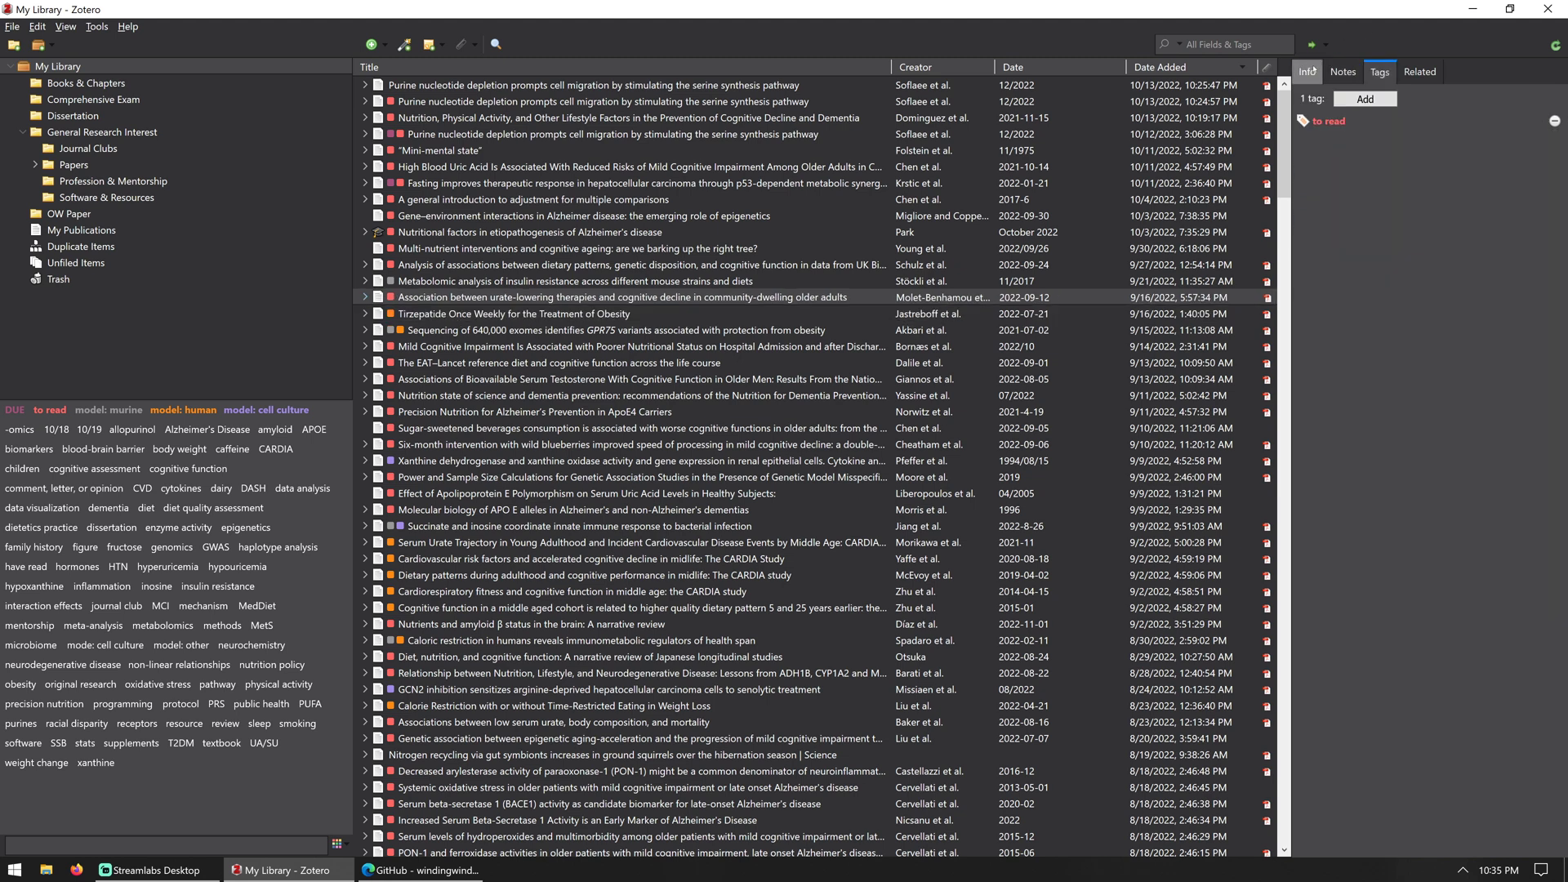
pyautogui.click(1368, 101)
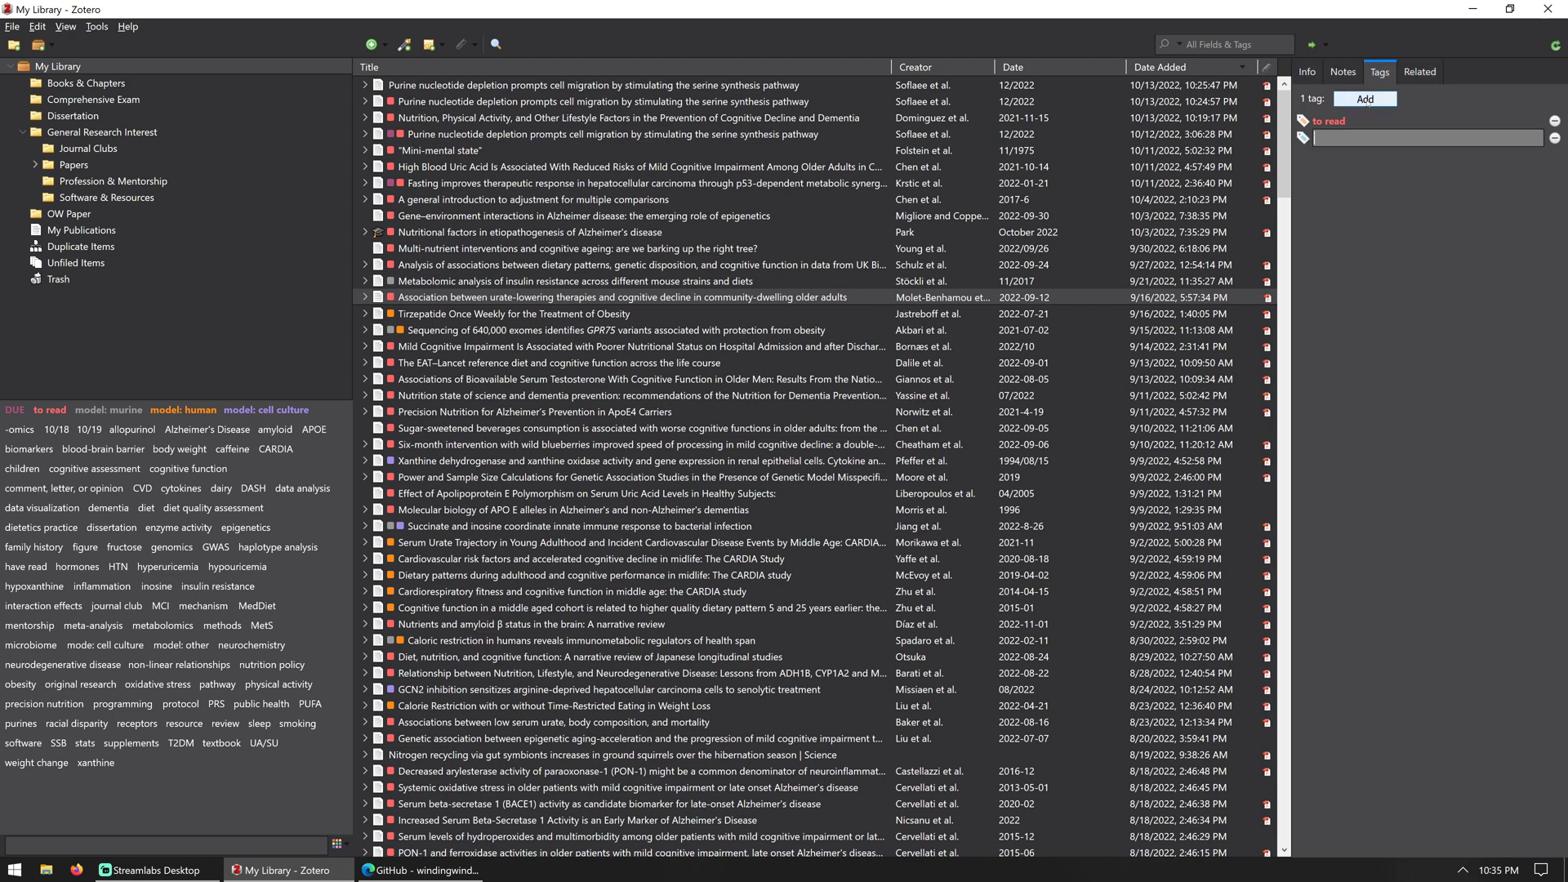
pyautogui.click(1368, 102)
pyautogui.click(1368, 101)
pyautogui.click(1553, 138)
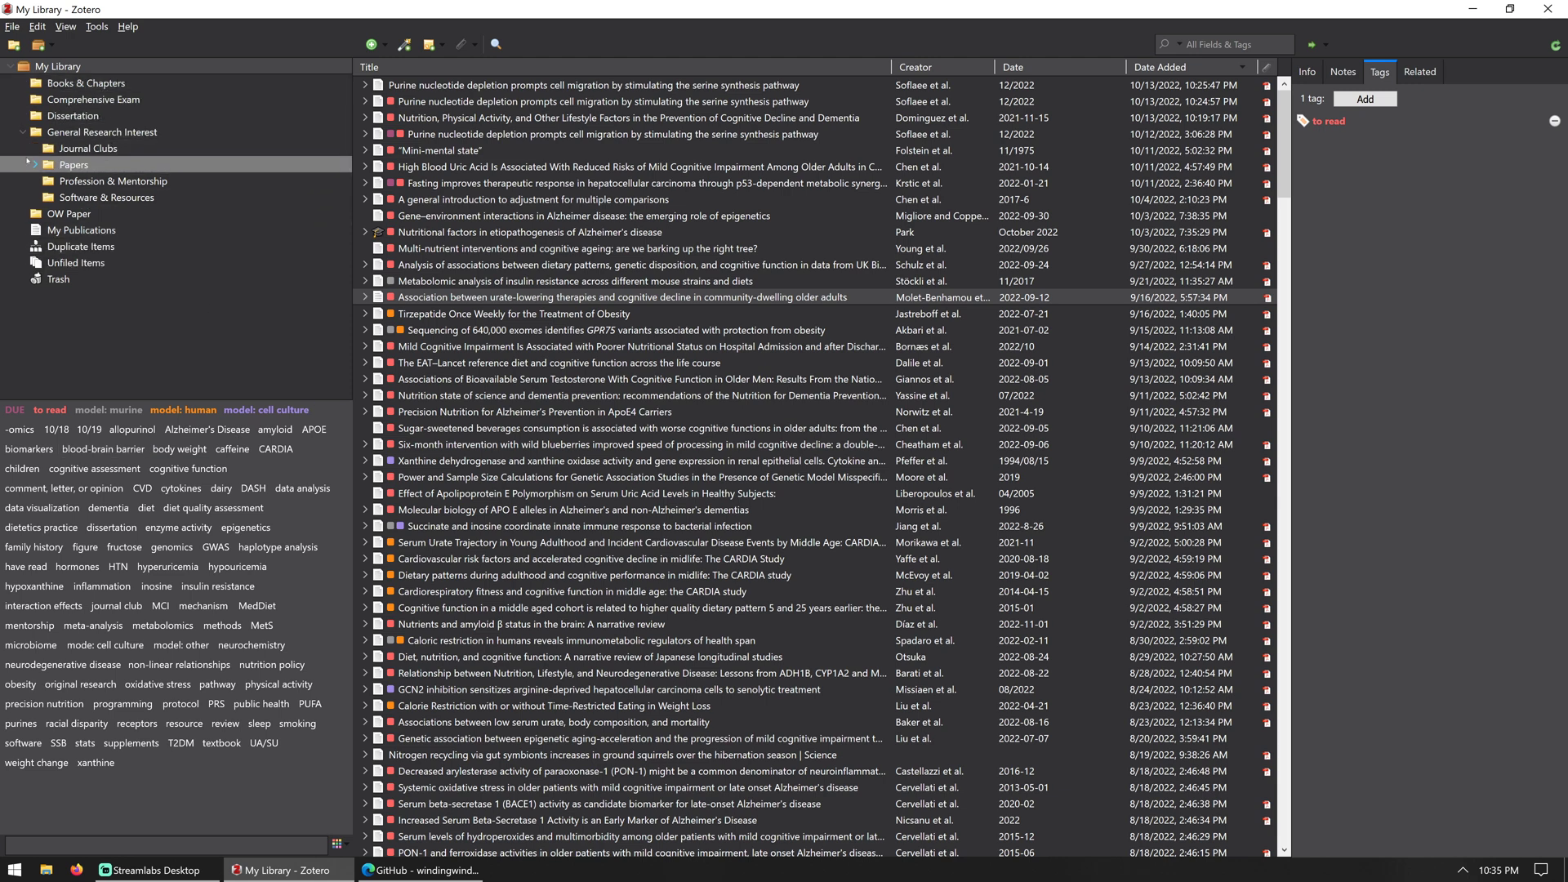
# Open the OW Paper collection, view the tags of the serum uric acid paper, and expand the xanthine dehydrogenase/xanthine oxidase paper
pyautogui.click(74, 214)
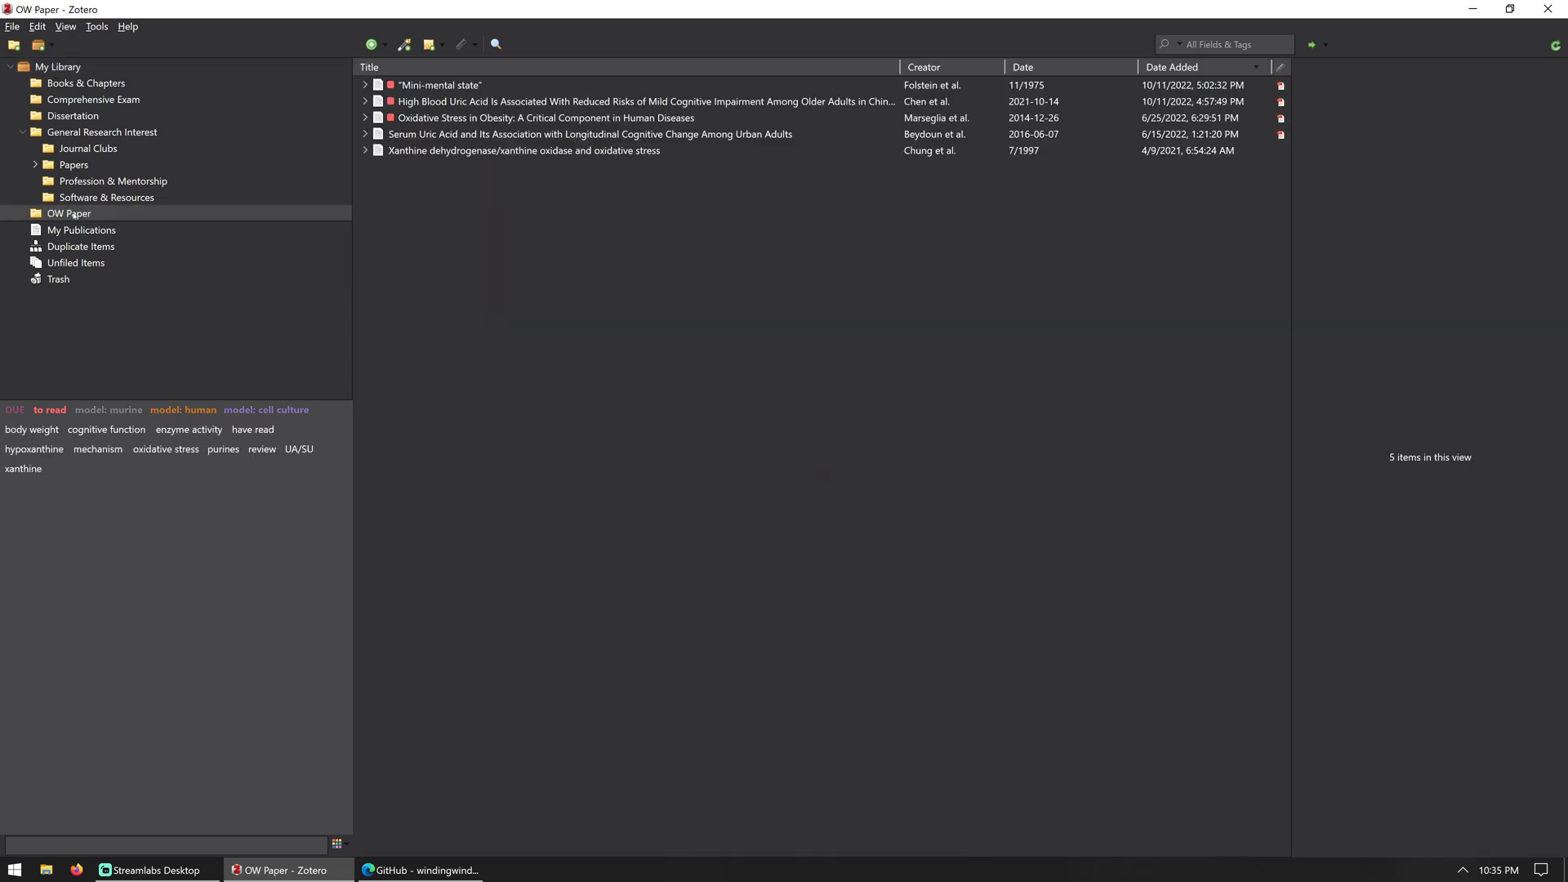
pyautogui.click(556, 138)
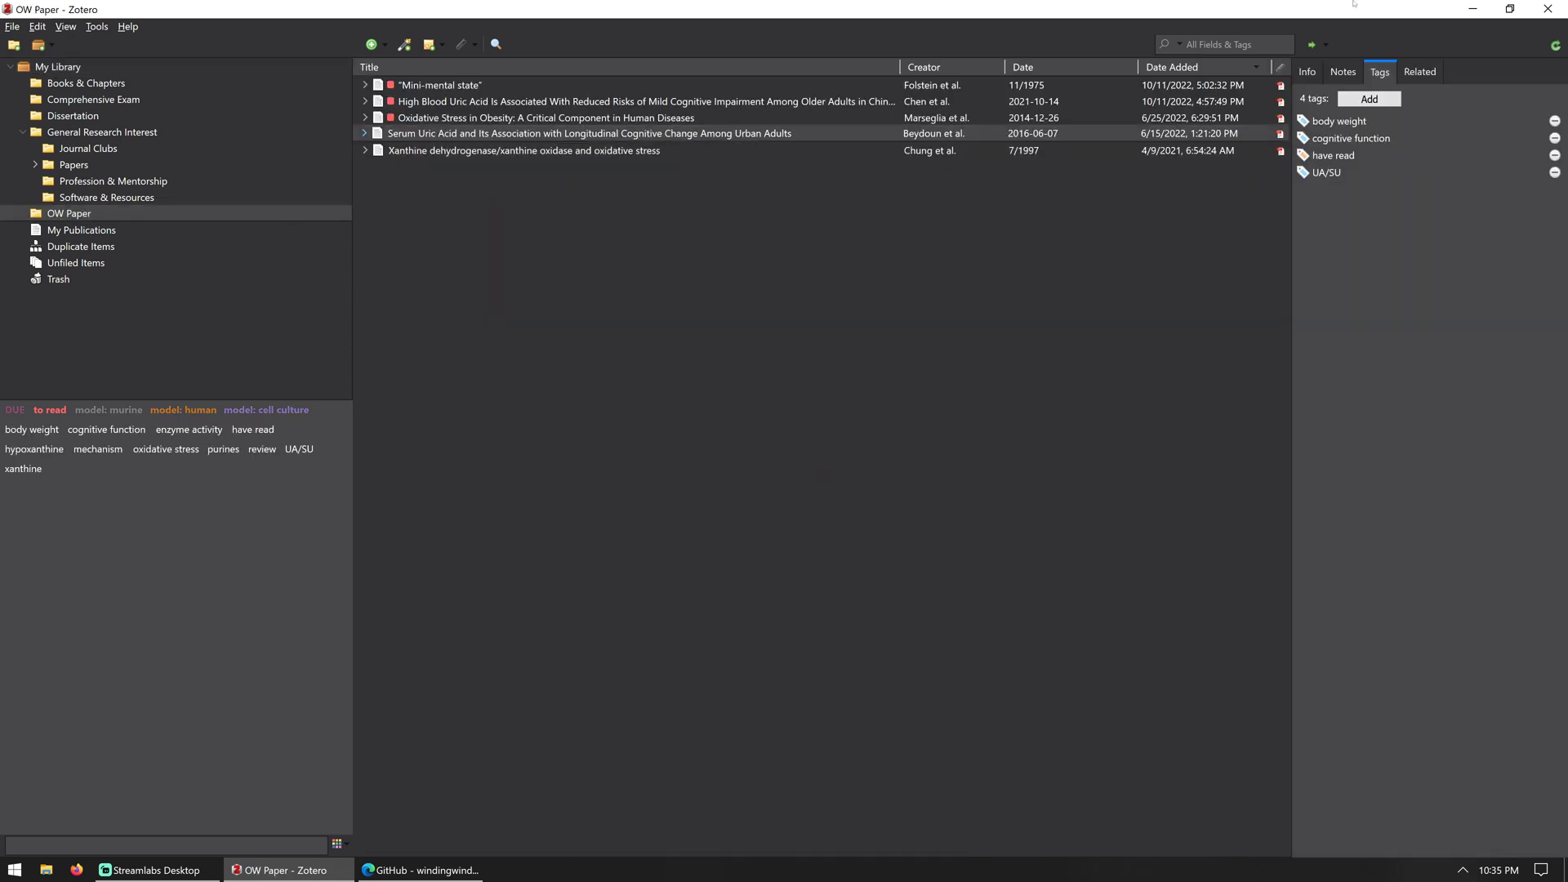
pyautogui.click(366, 134)
pyautogui.click(365, 134)
pyautogui.click(365, 151)
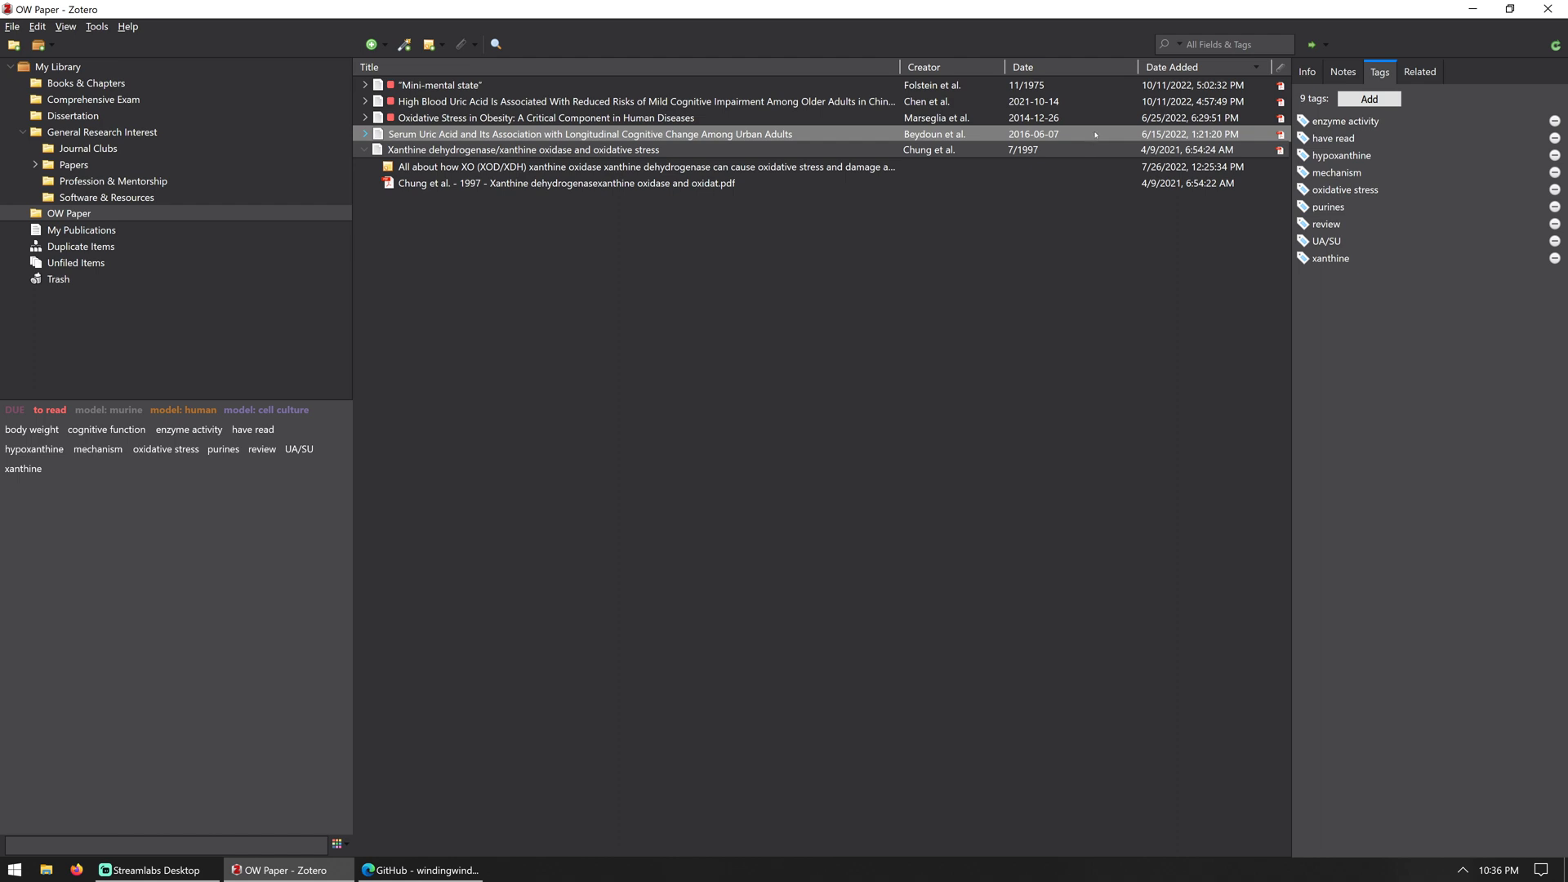
# Go through the xanthine dehydrogenase/xanthine oxidase paper's tags one by one, from enzyme activity to xanthine
pyautogui.click(1343, 121)
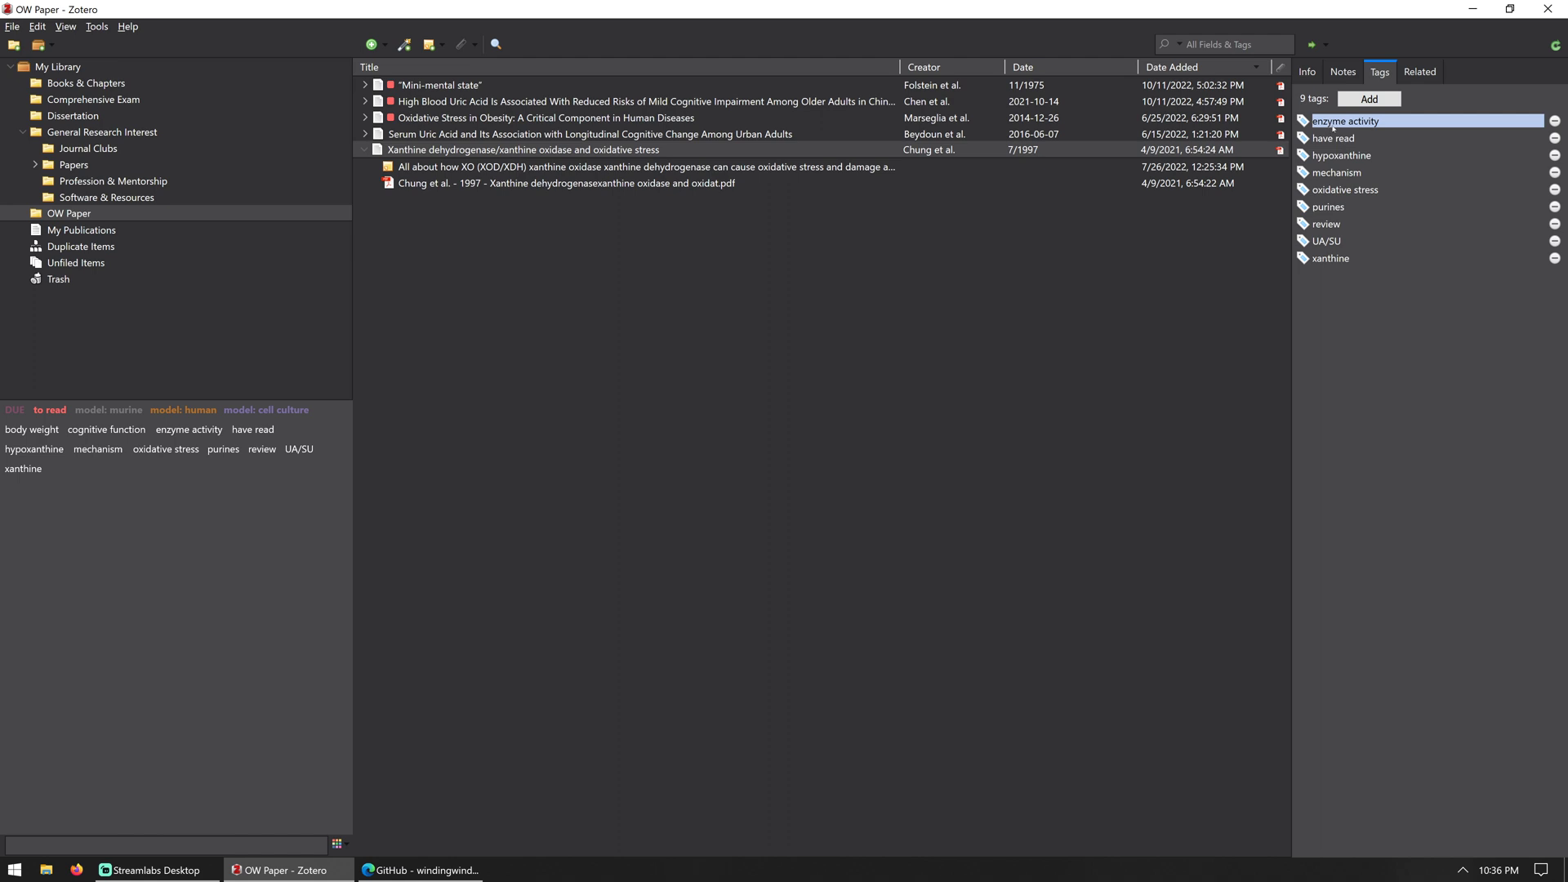
pyautogui.press('Tab')
pyautogui.press('Tab')
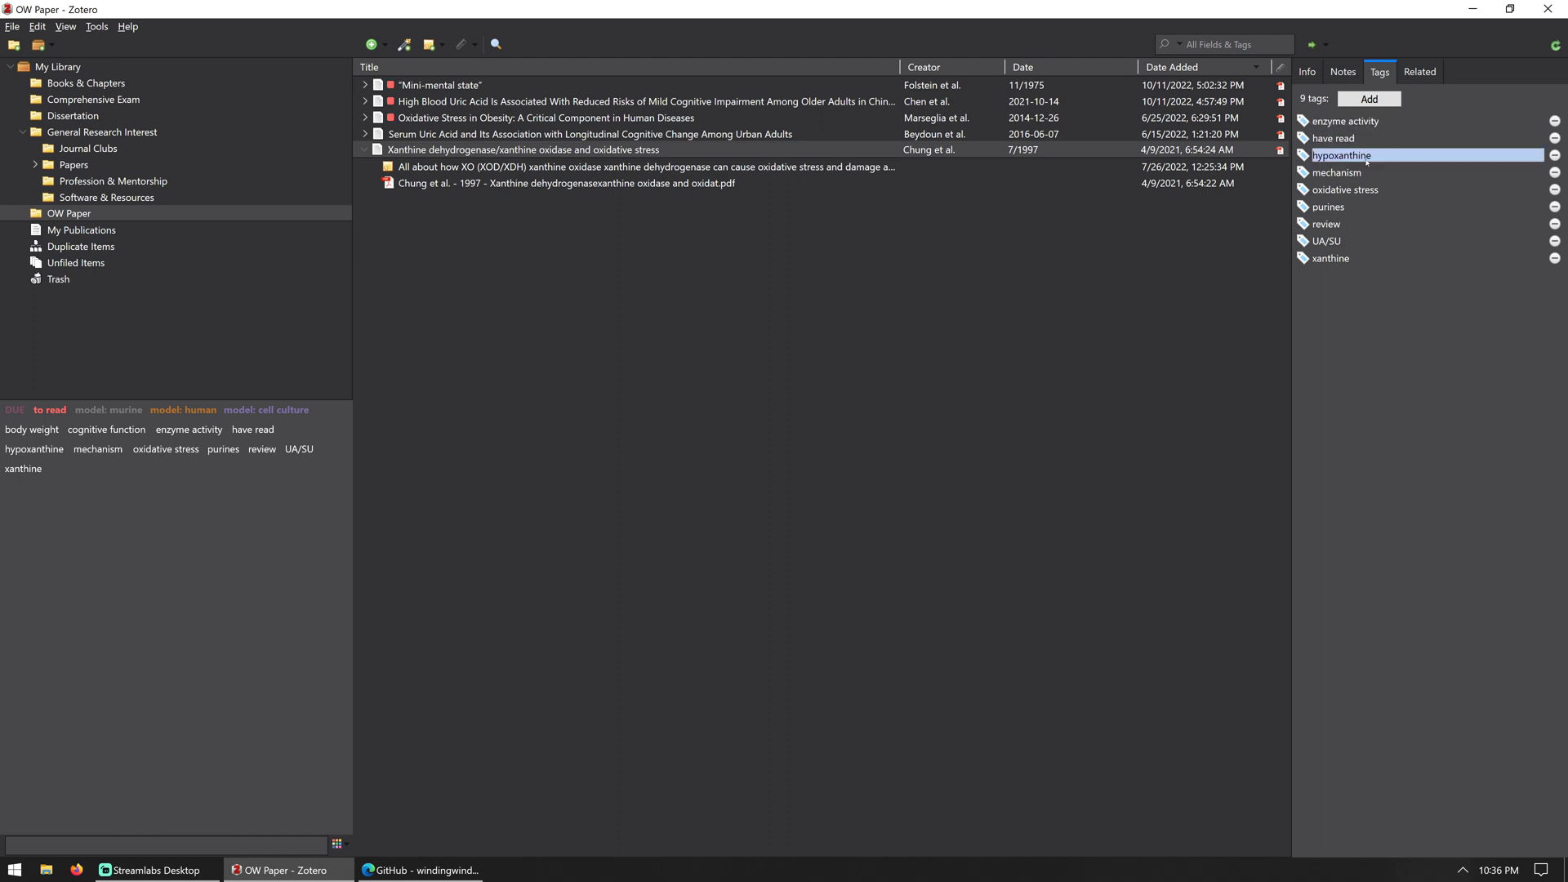
pyautogui.press('Tab')
pyautogui.press('Tab')
pyautogui.click(1369, 172)
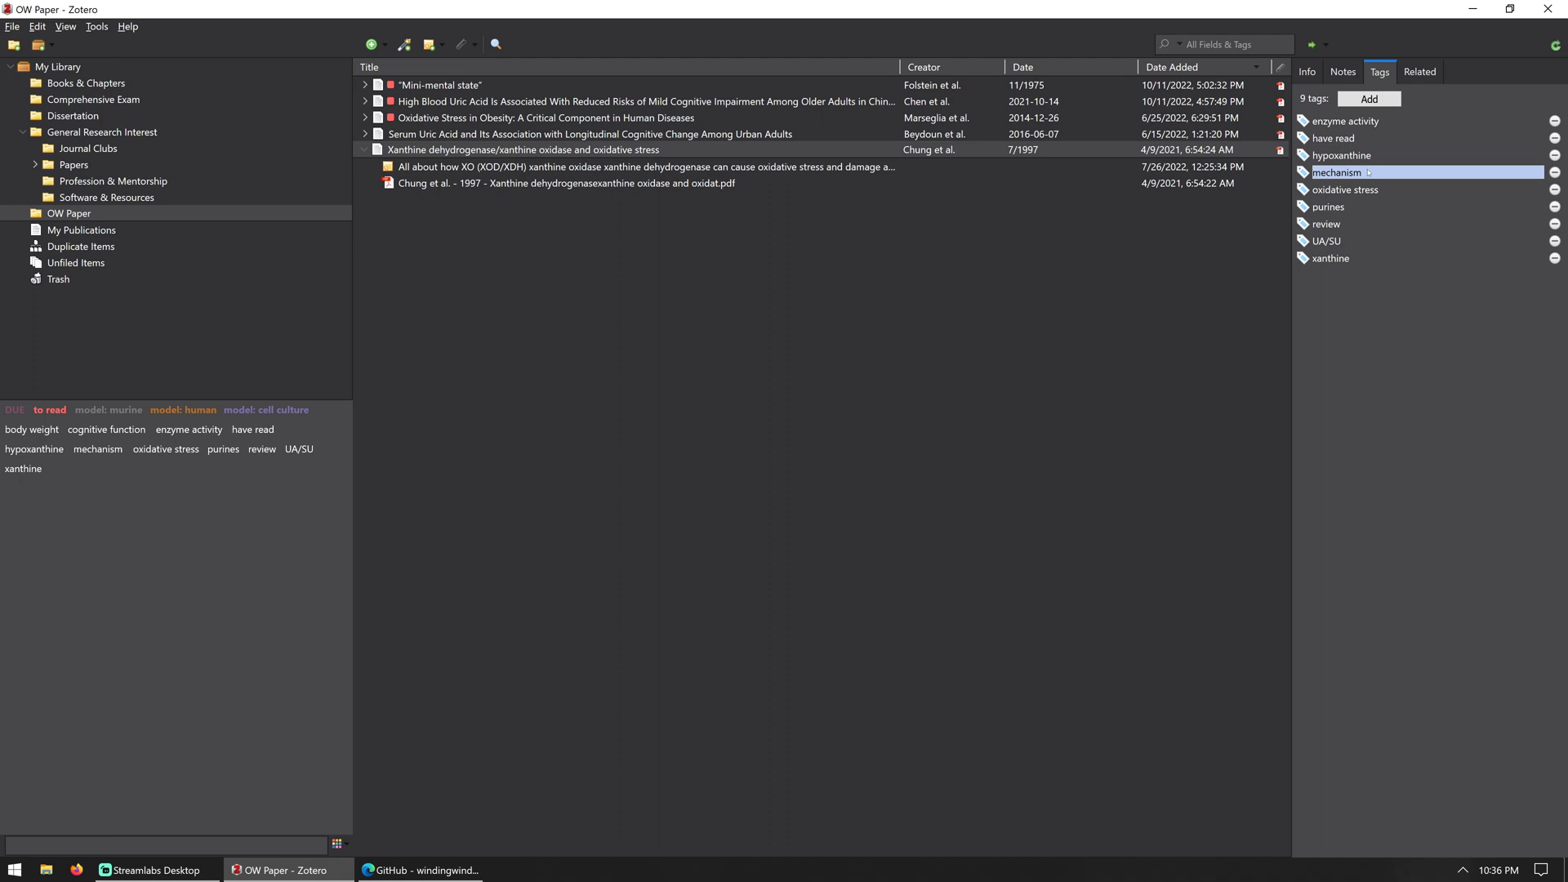
pyautogui.press('Tab')
pyautogui.click(1363, 209)
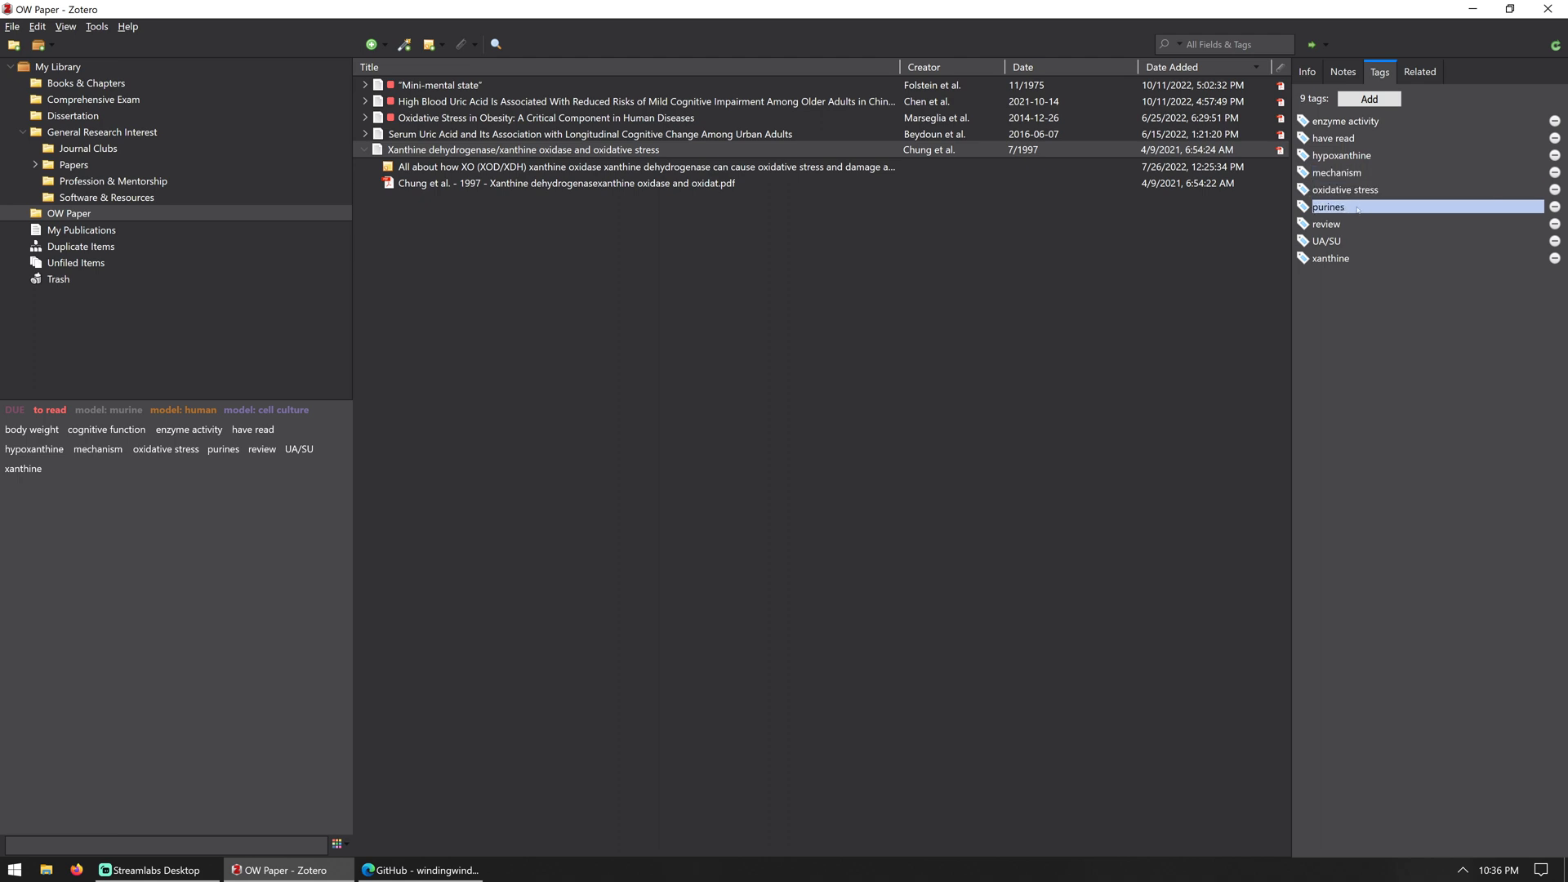
pyautogui.click(1349, 226)
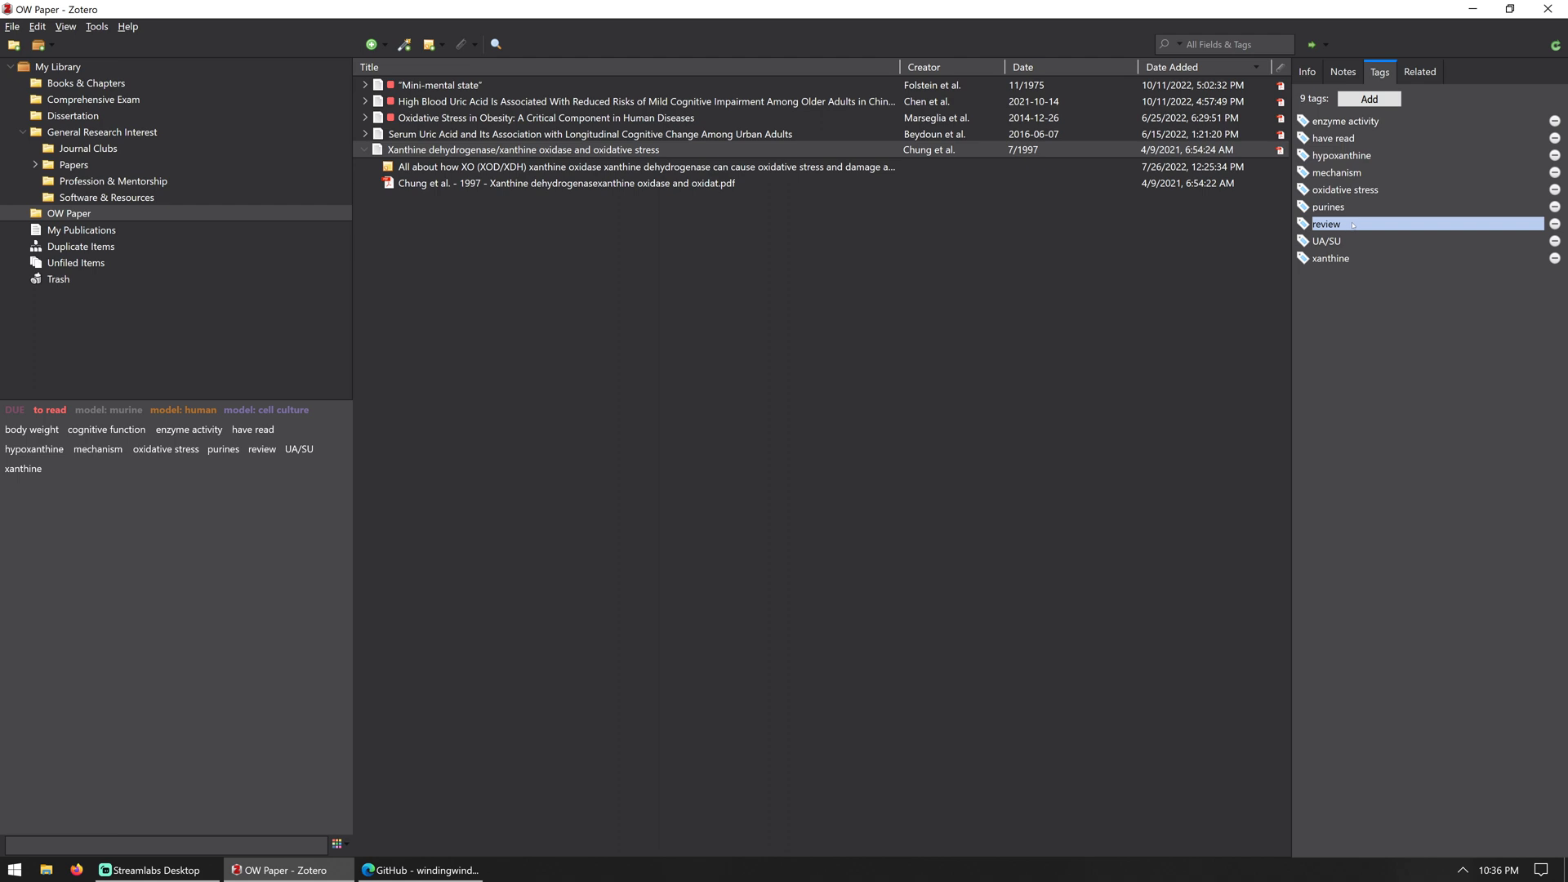
pyautogui.click(1356, 243)
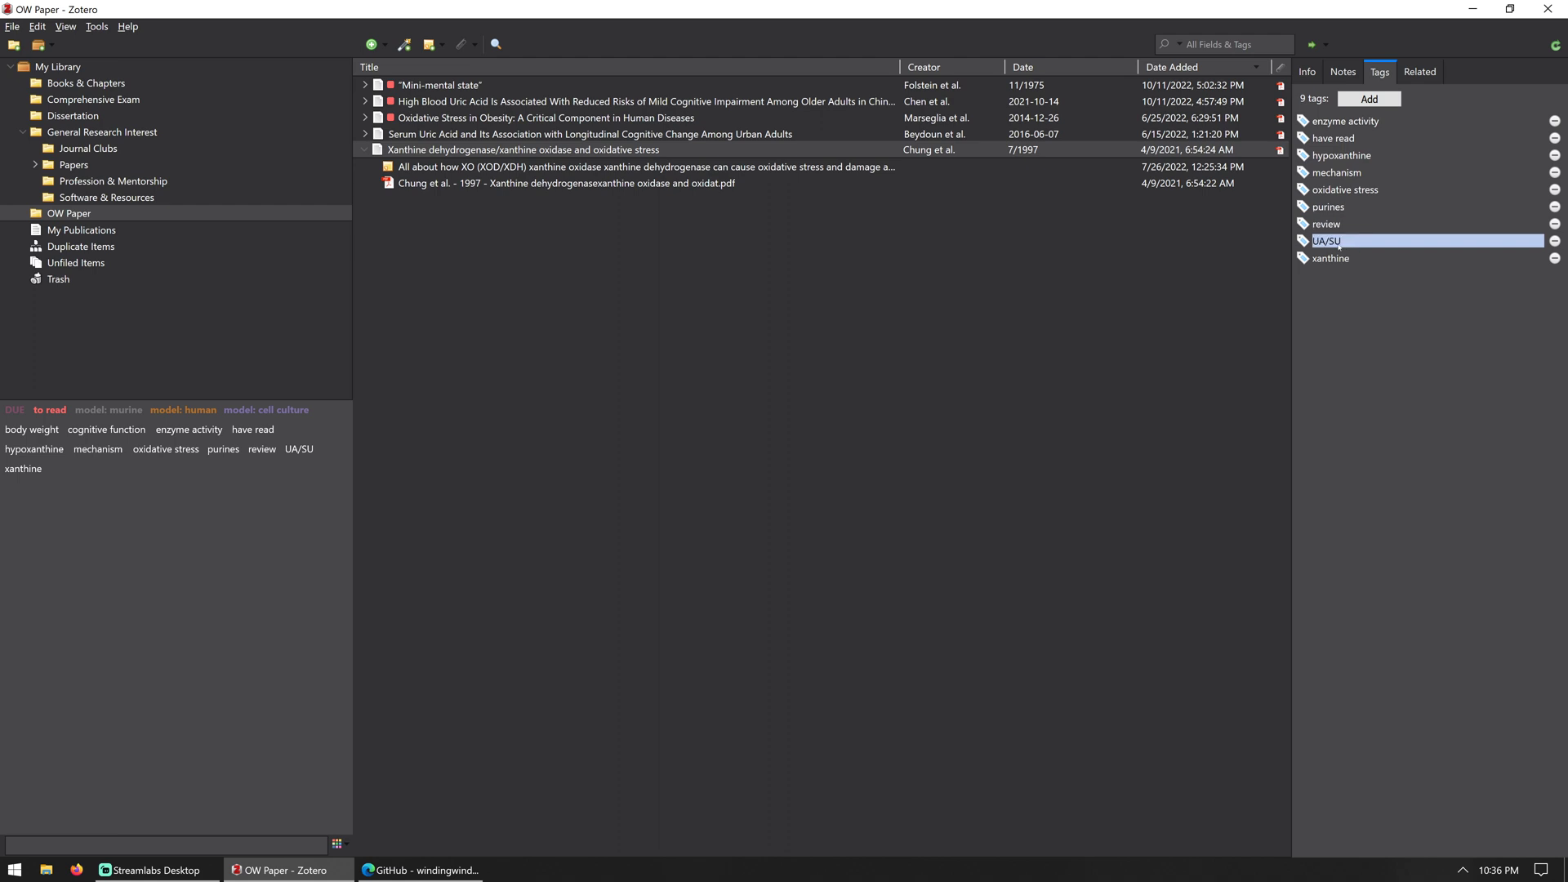
pyautogui.click(1342, 259)
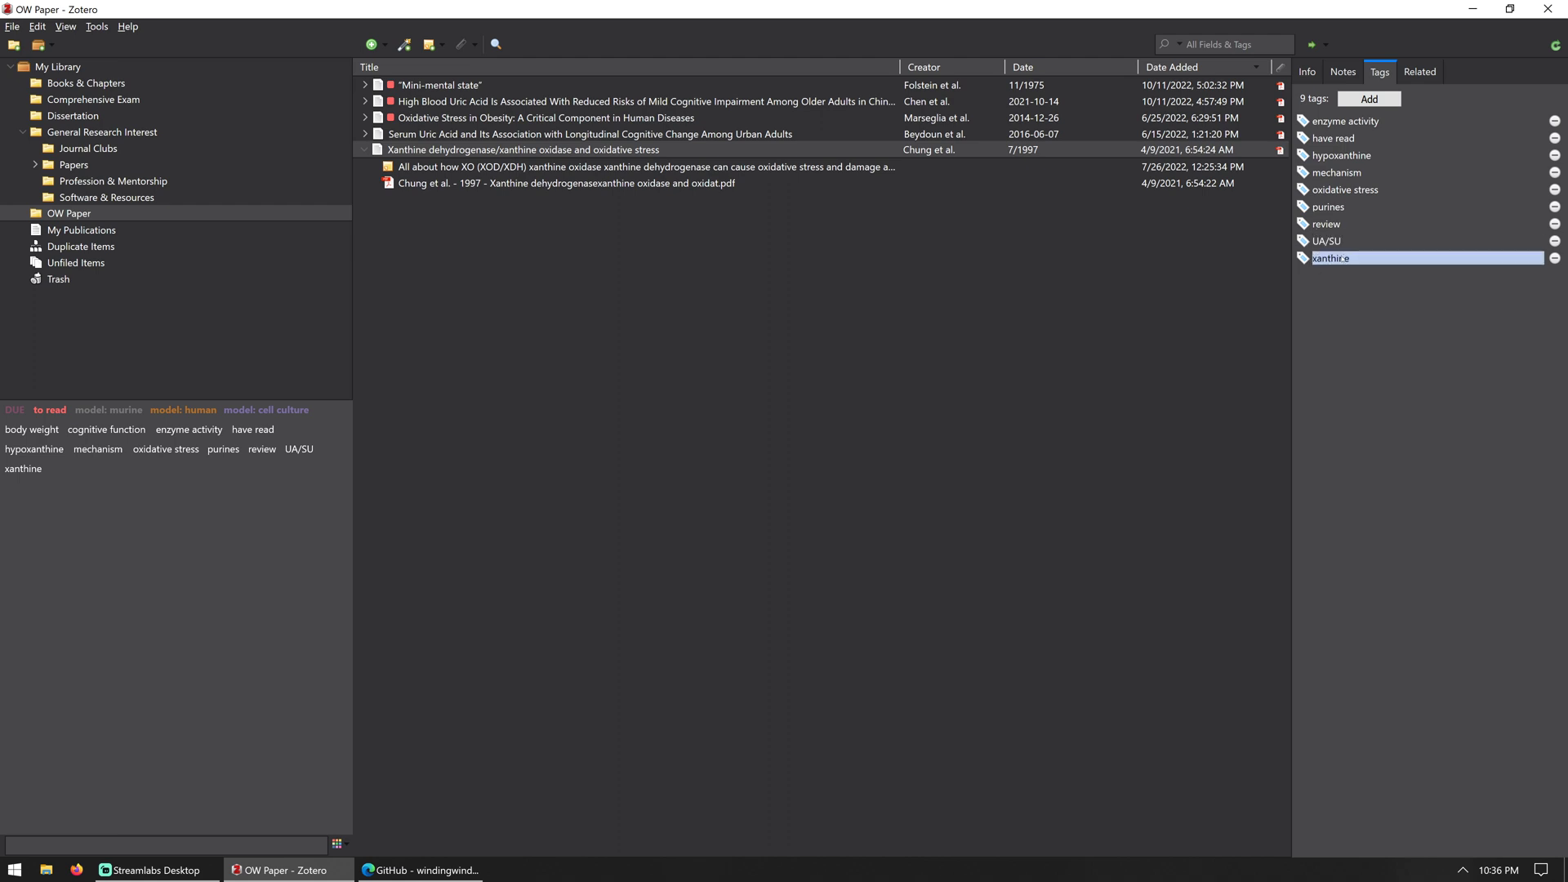
# Revisit the paper's have read, oxidative stress and review tags without renaming them
pyautogui.click(1340, 139)
pyautogui.click(1344, 191)
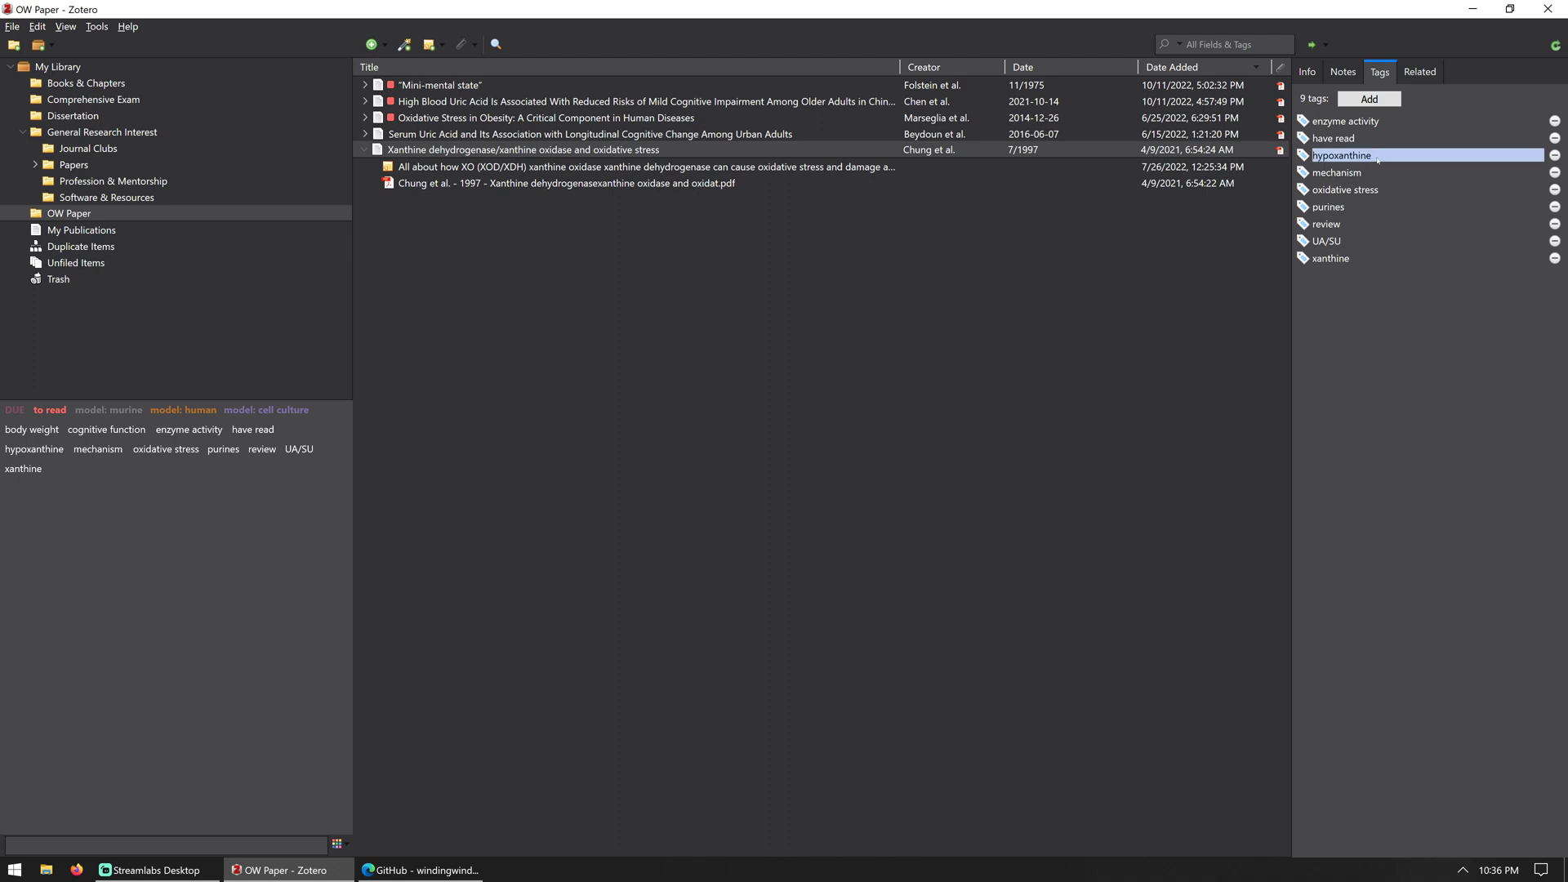
pyautogui.click(1348, 225)
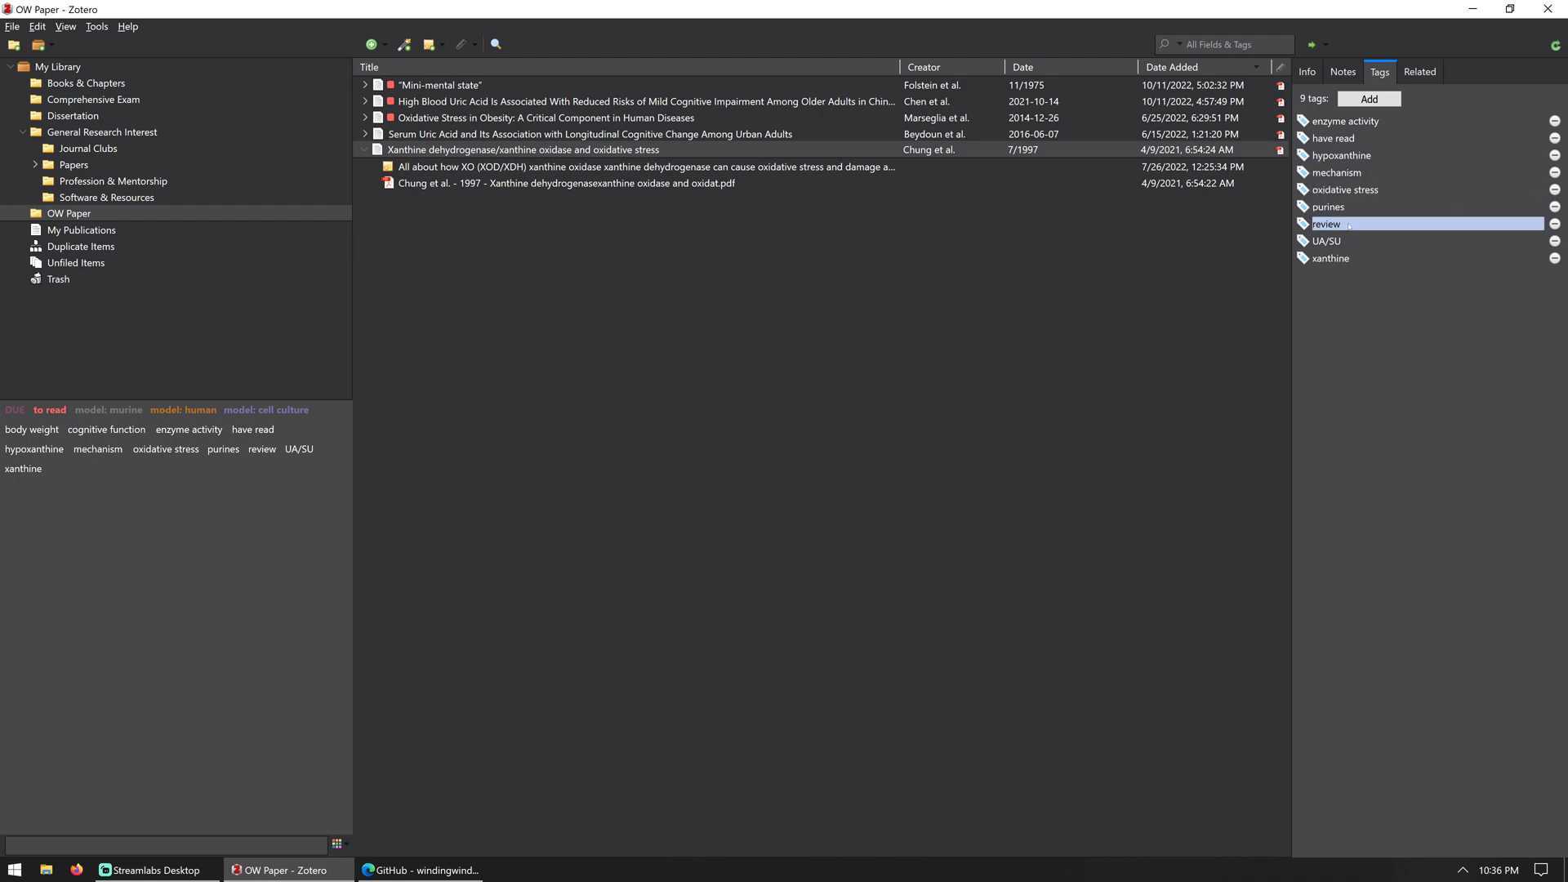
pyautogui.click(159, 461)
pyautogui.click(1413, 191)
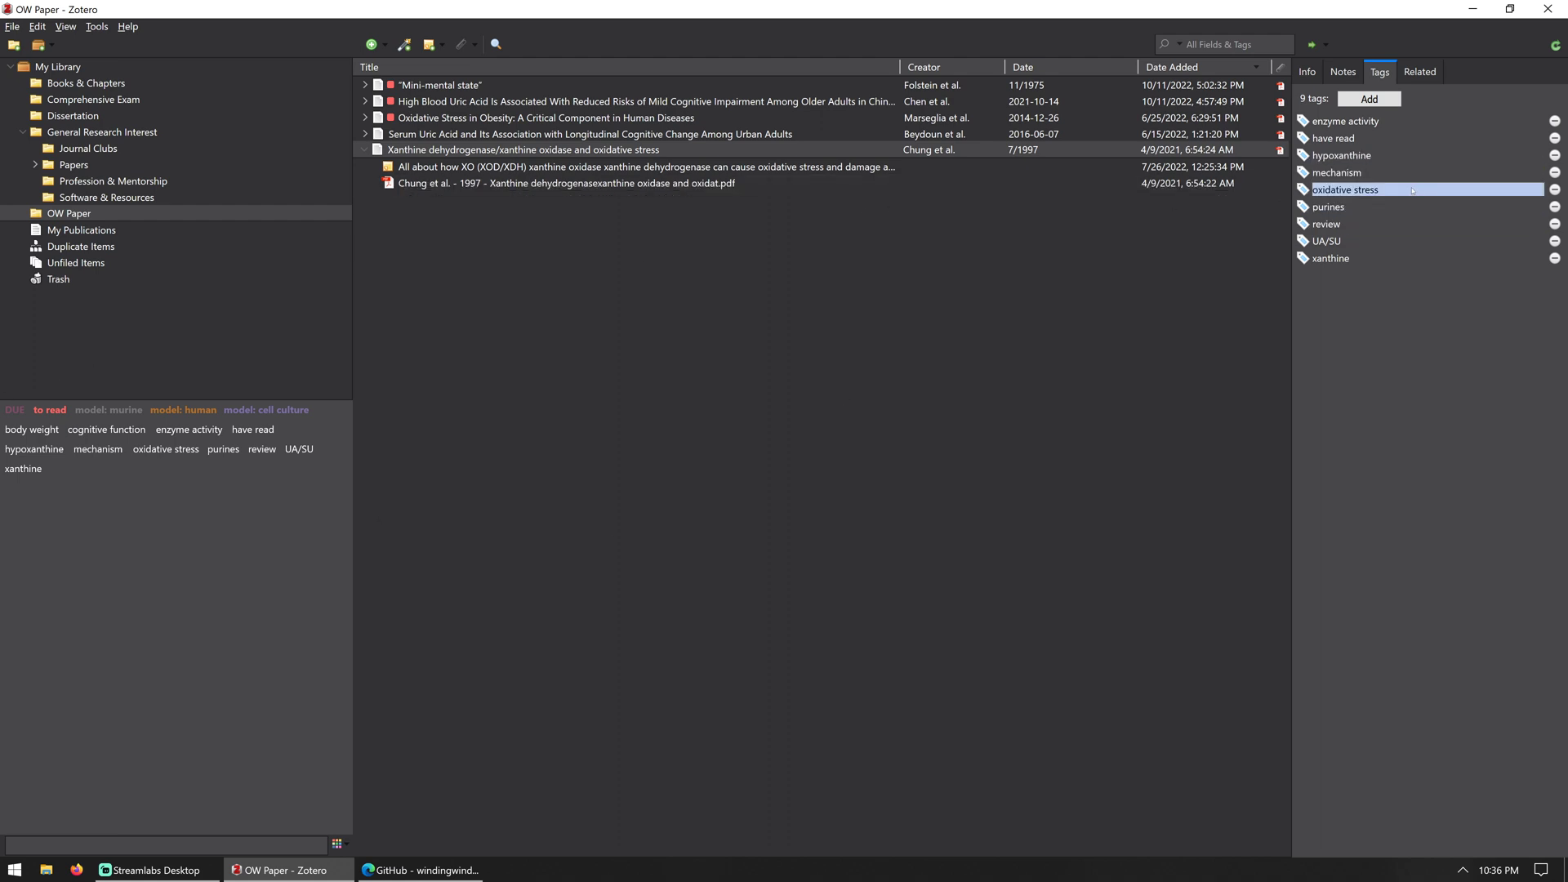
pyautogui.press('Return')
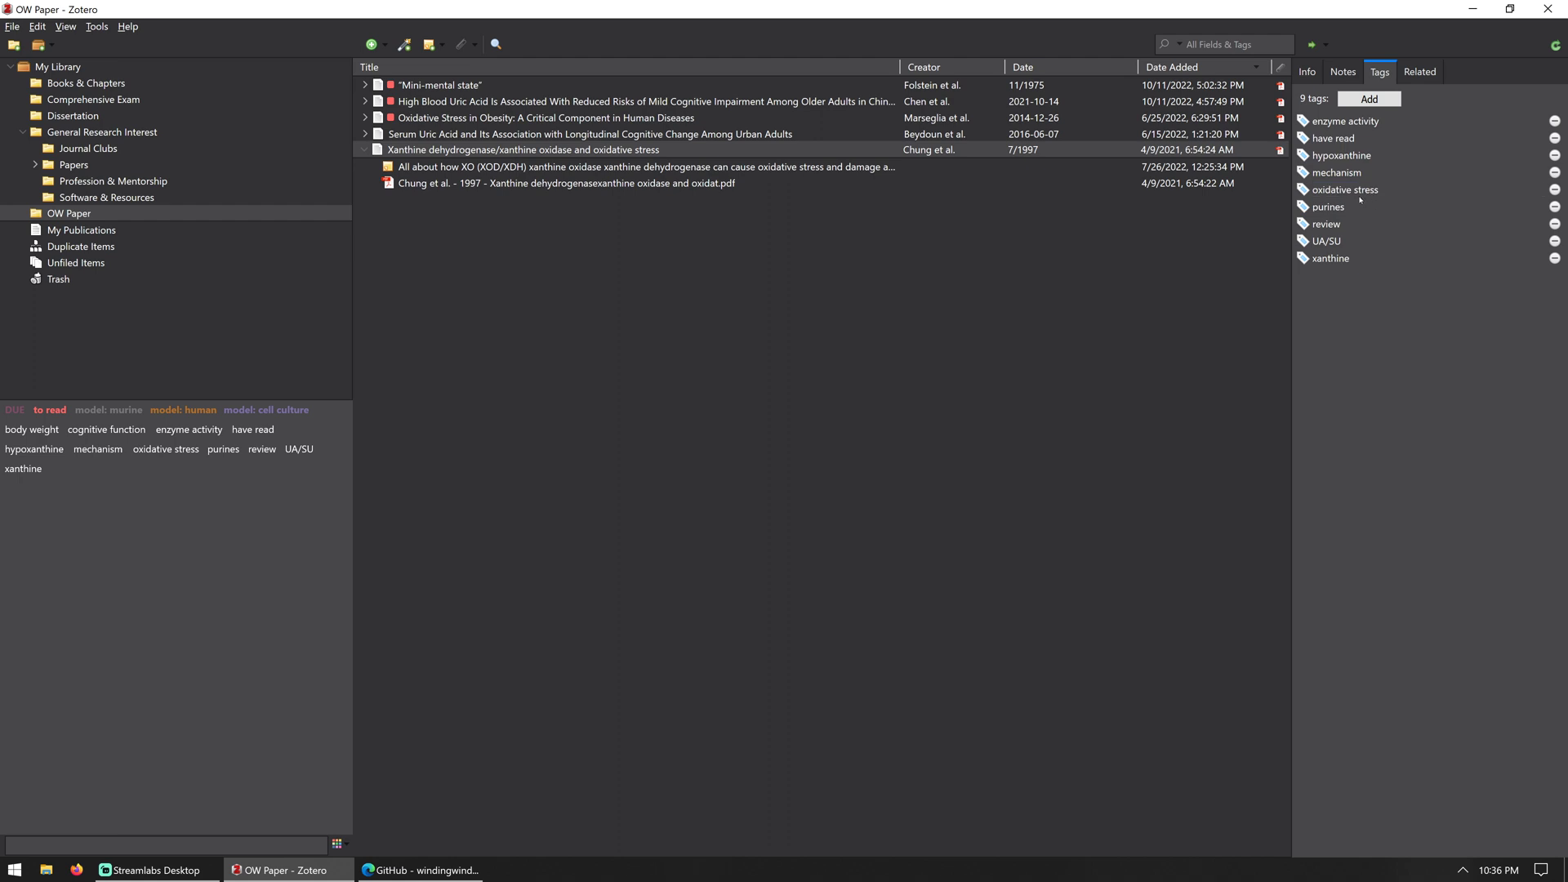
pyautogui.click(1356, 194)
pyautogui.press('Return')
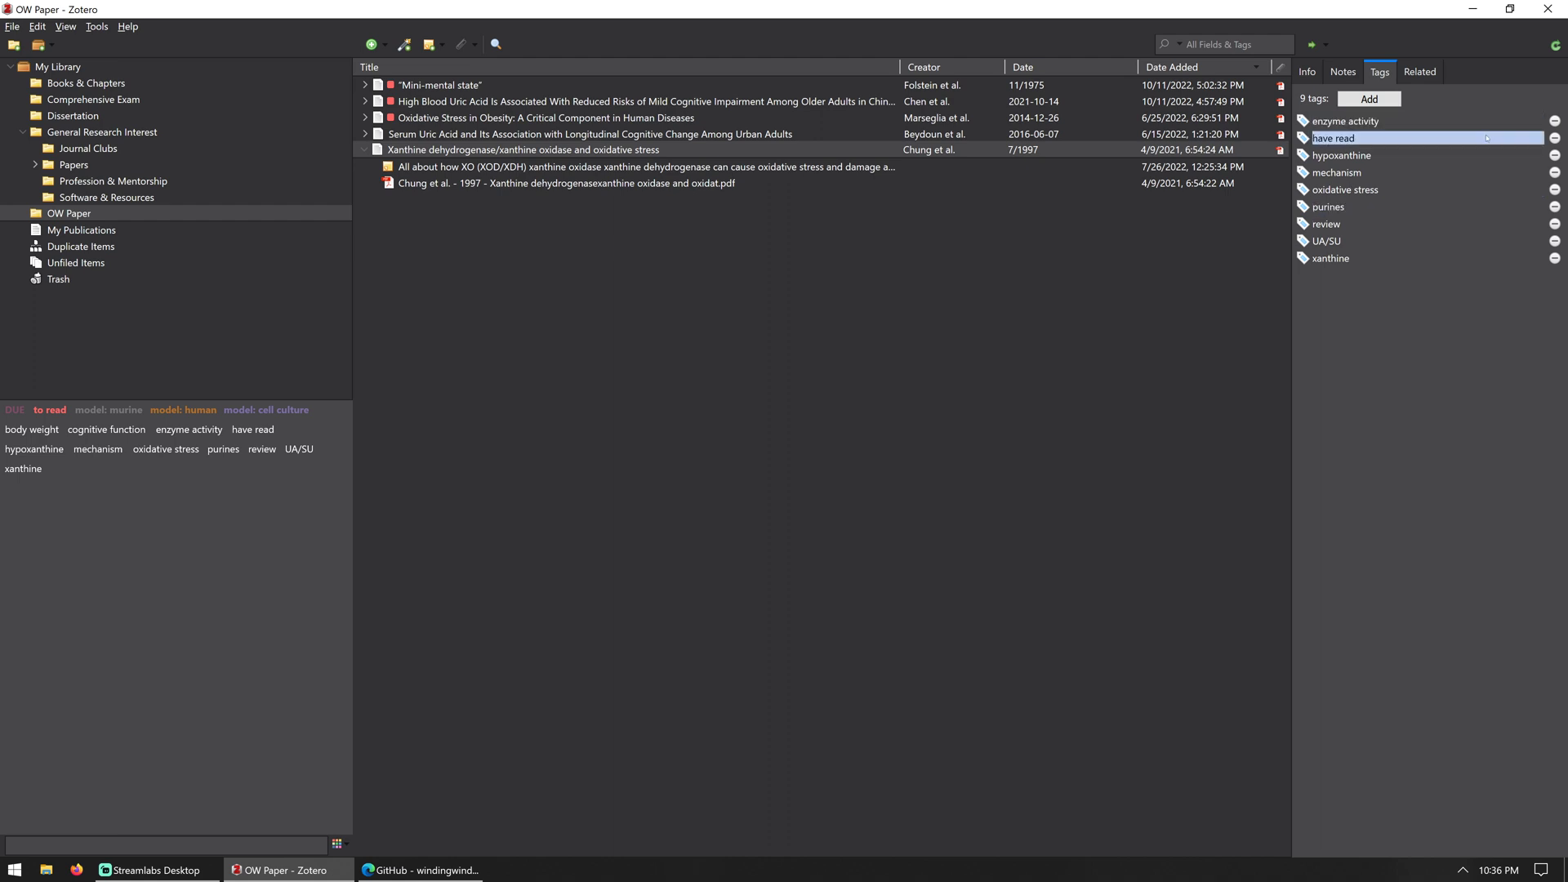
# Revisit the paper's oxidative stress and UA/SU tags without renaming them
pyautogui.click(1387, 193)
pyautogui.press('Return')
pyautogui.click(1344, 242)
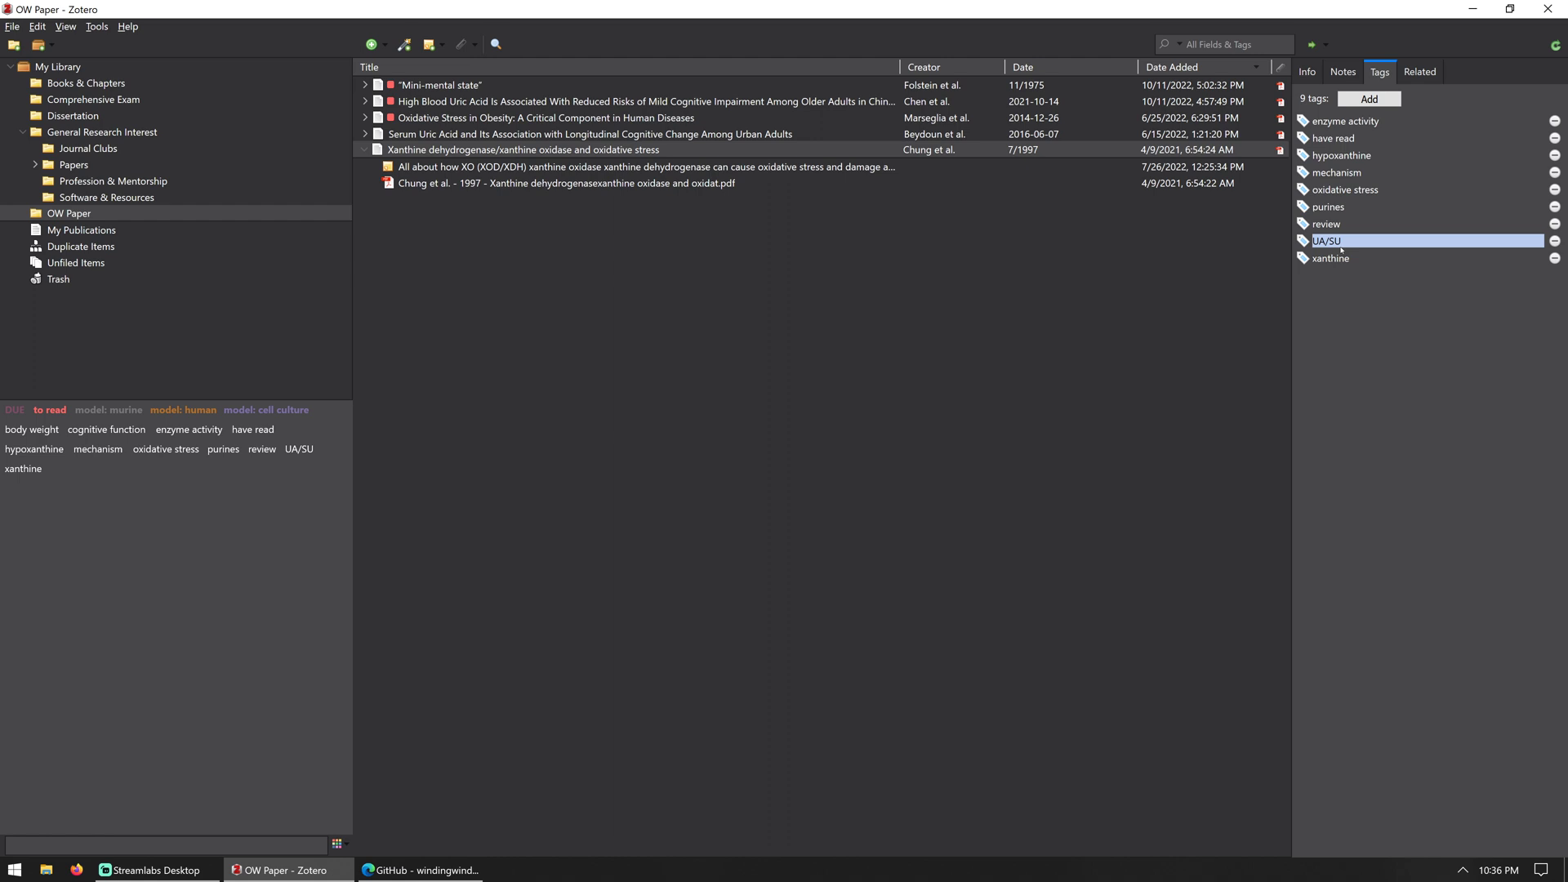
pyautogui.press('Return')
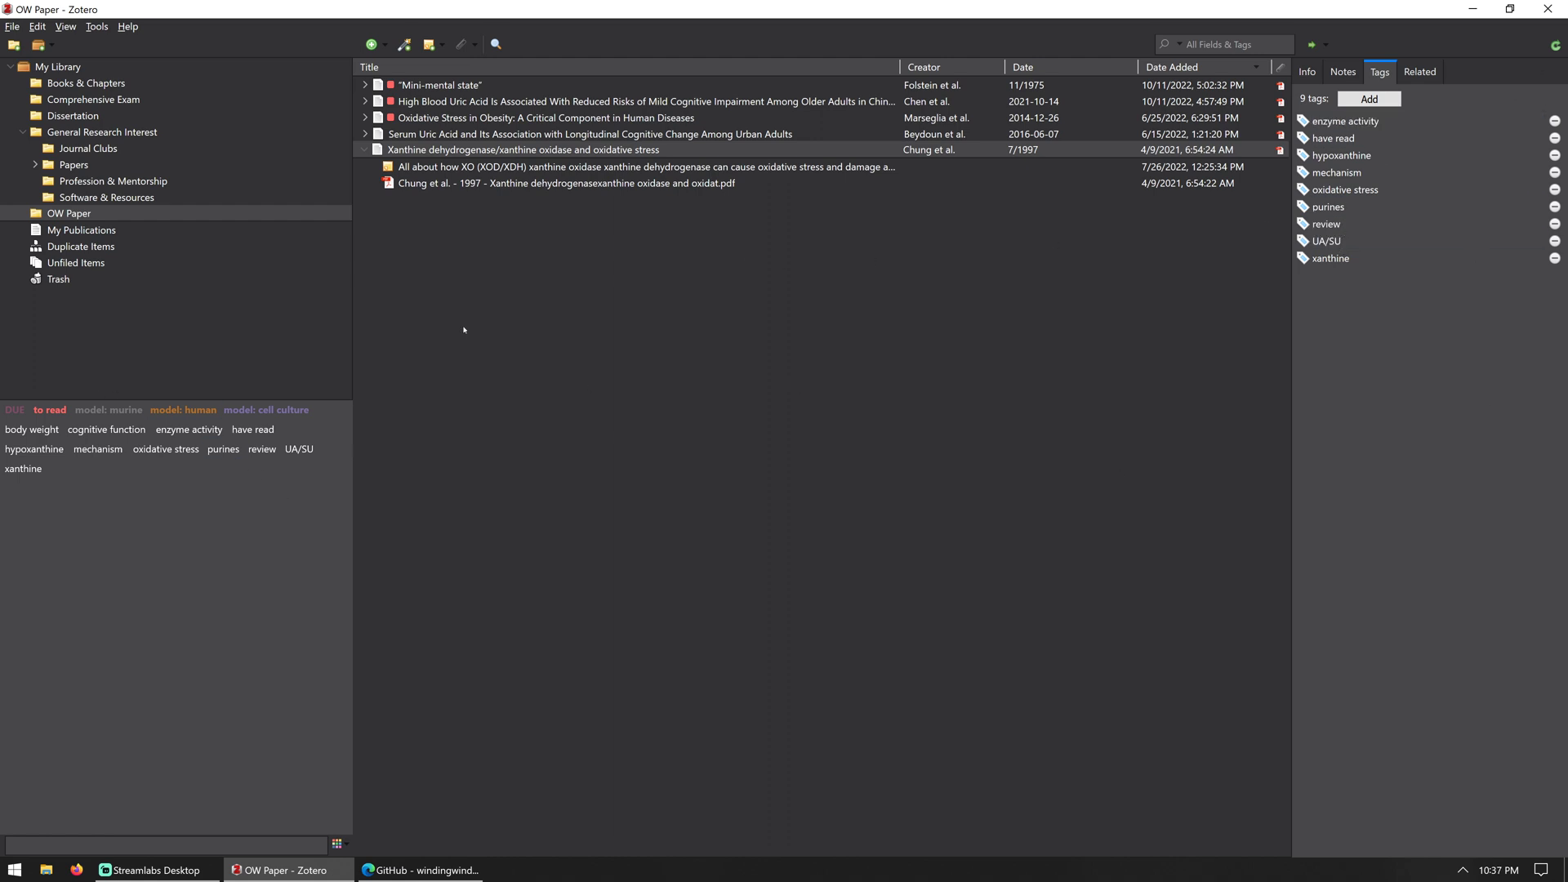
# Show the whole library and filter it by the model: murine, model: human and model: cell culture tags in turn, clearing each filter
pyautogui.click(66, 70)
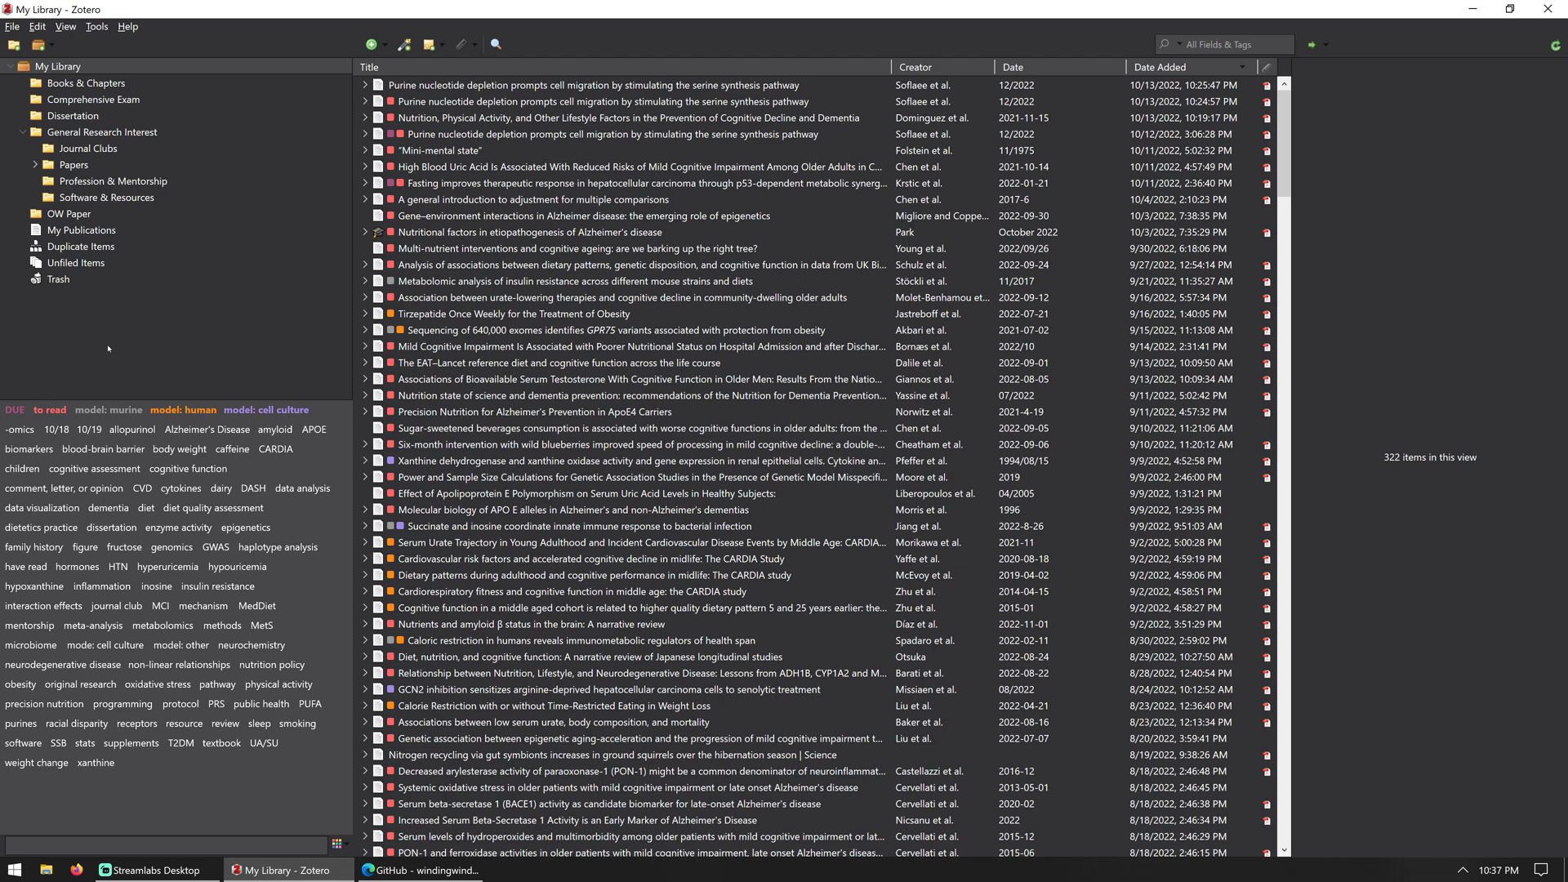
pyautogui.click(93, 411)
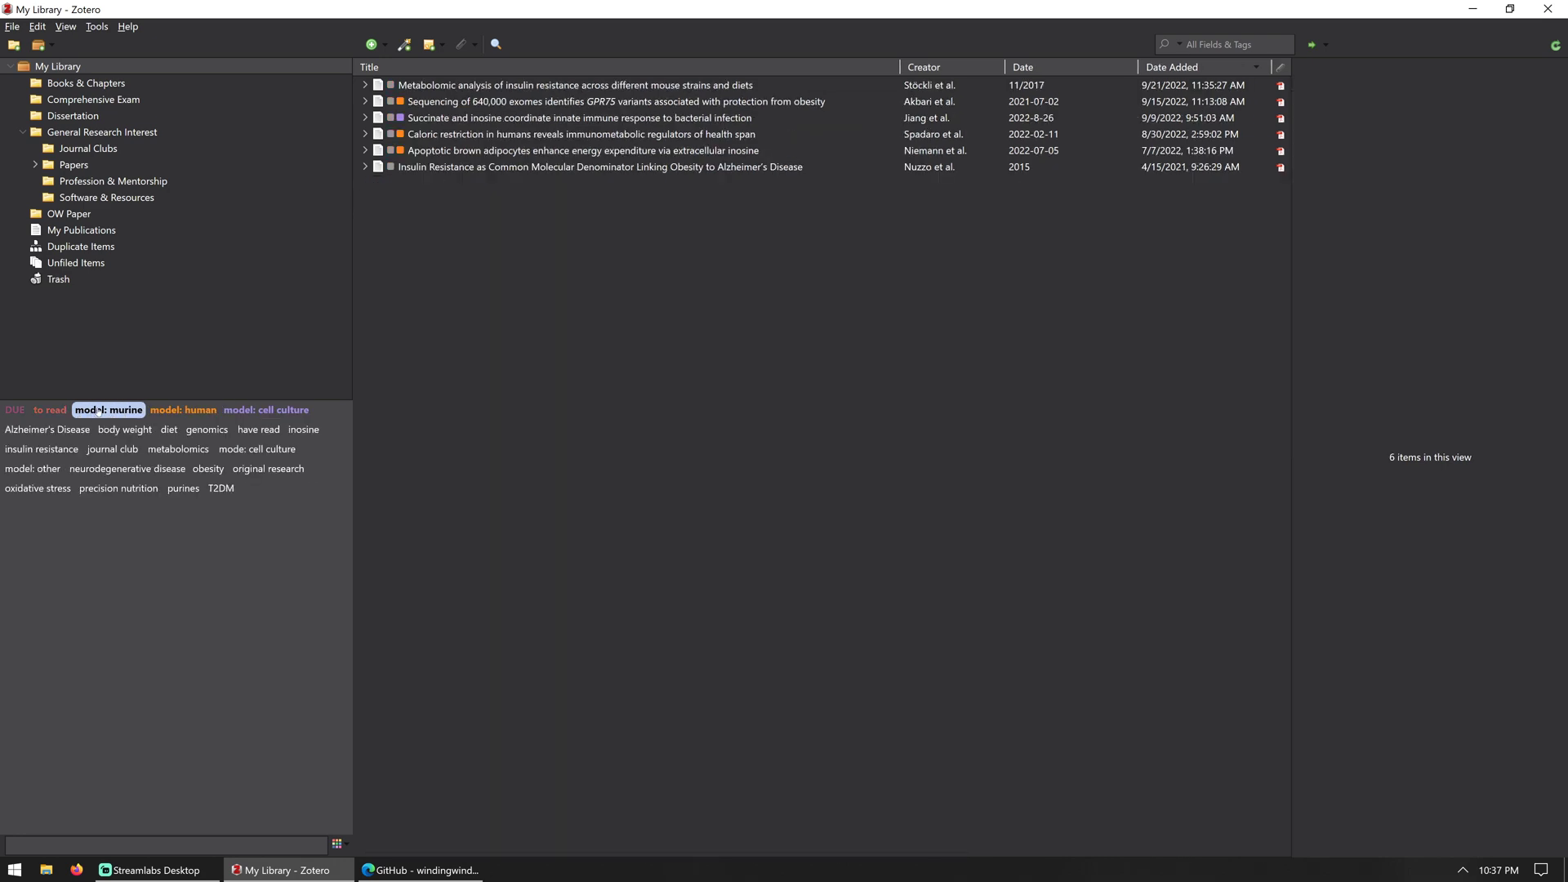
pyautogui.click(107, 410)
pyautogui.click(187, 411)
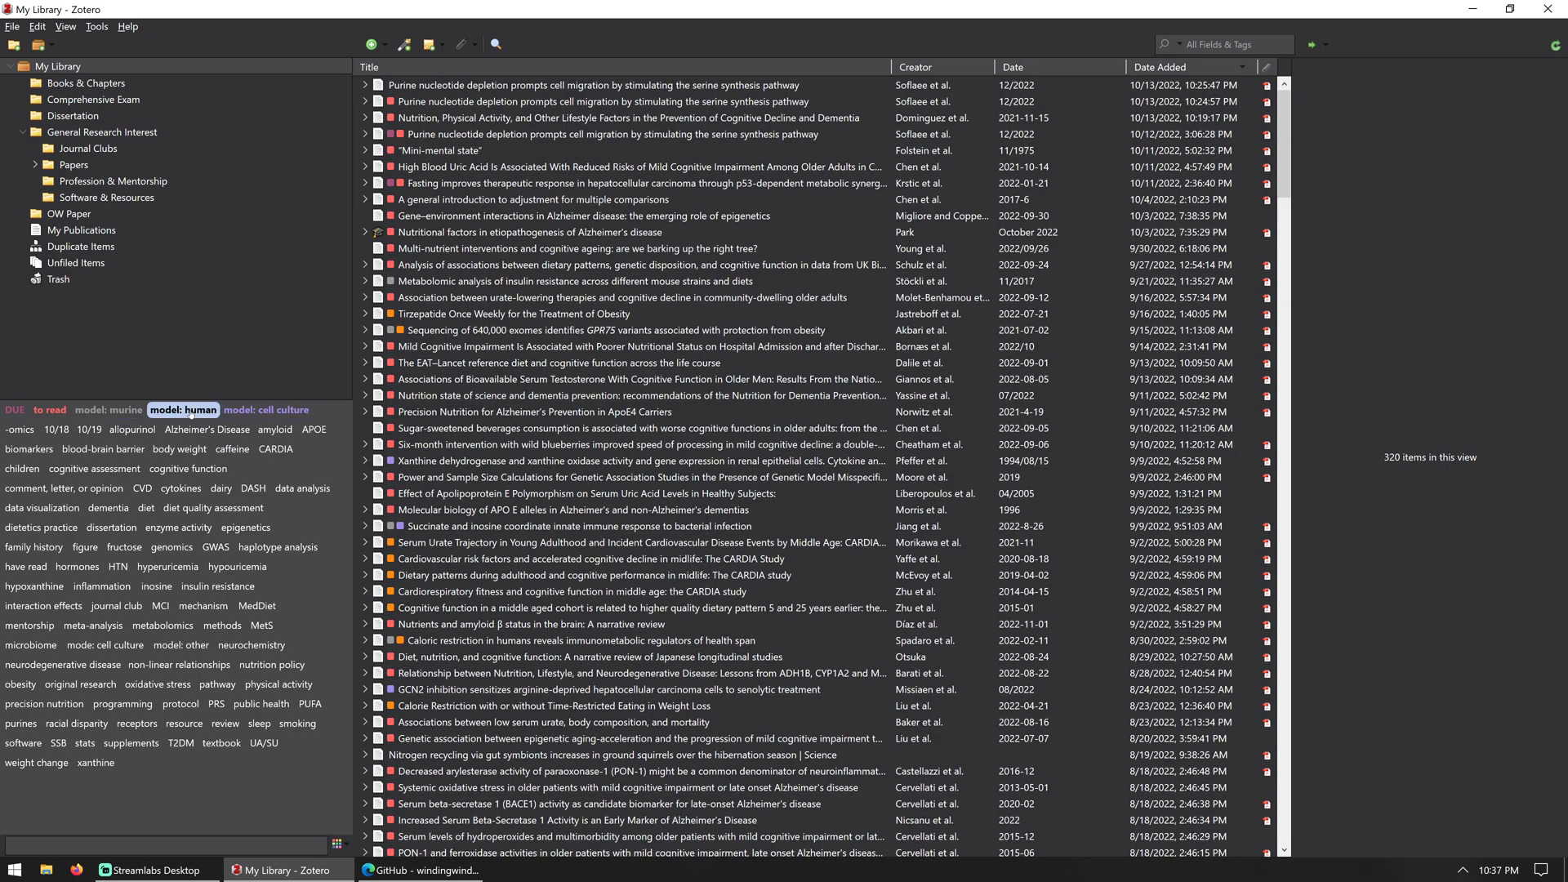
pyautogui.click(191, 411)
pyautogui.click(242, 410)
pyautogui.click(242, 410)
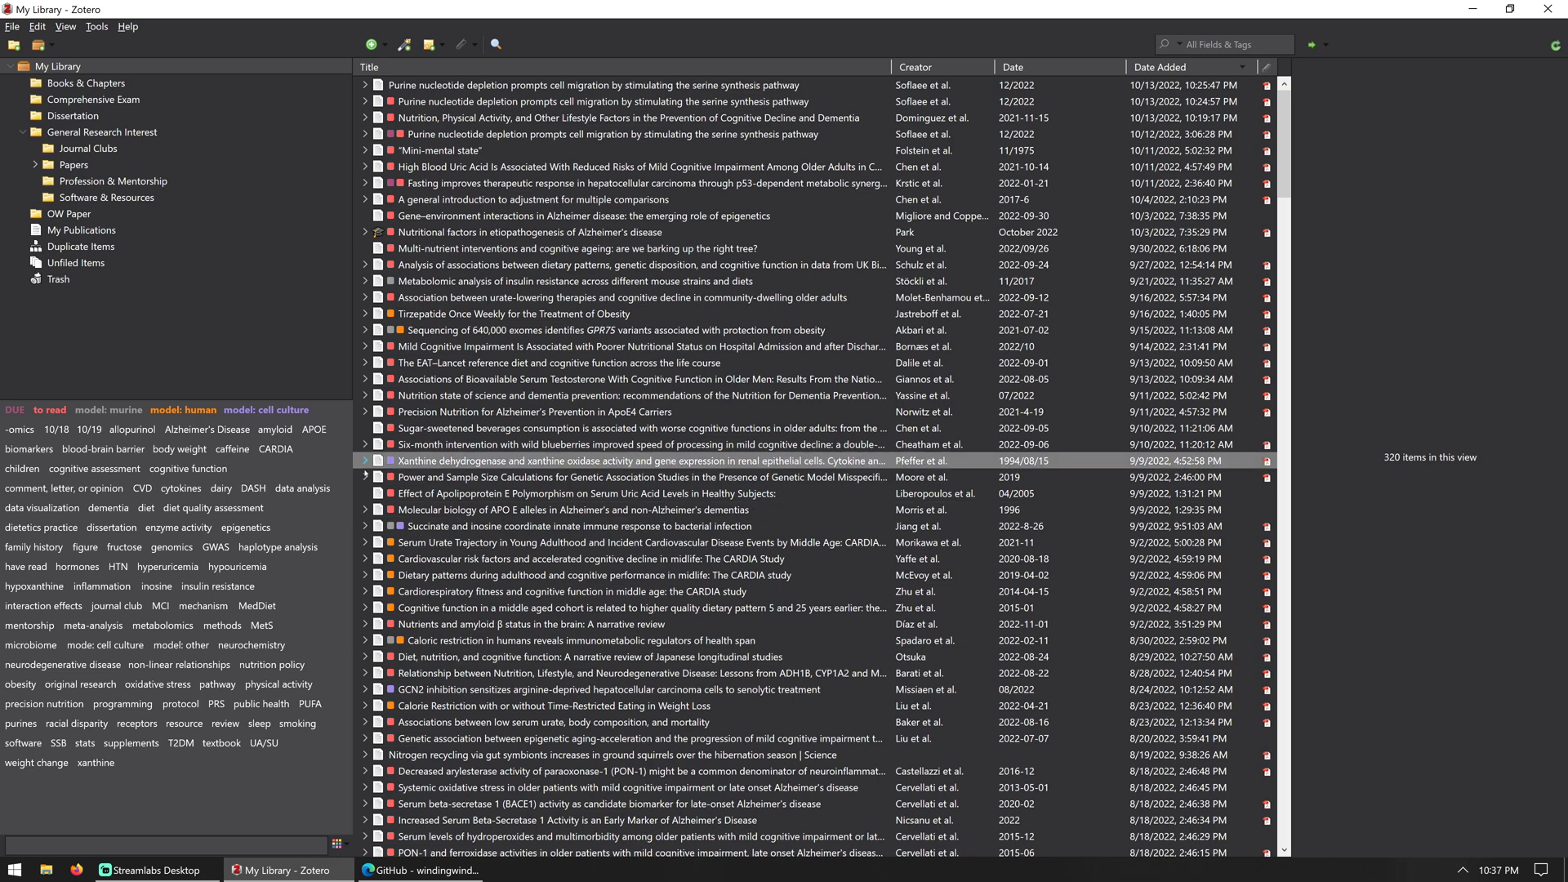
# Filter the library by the DUE tag, narrow it to the 10/18 due date, and clear both filters
pyautogui.click(14, 410)
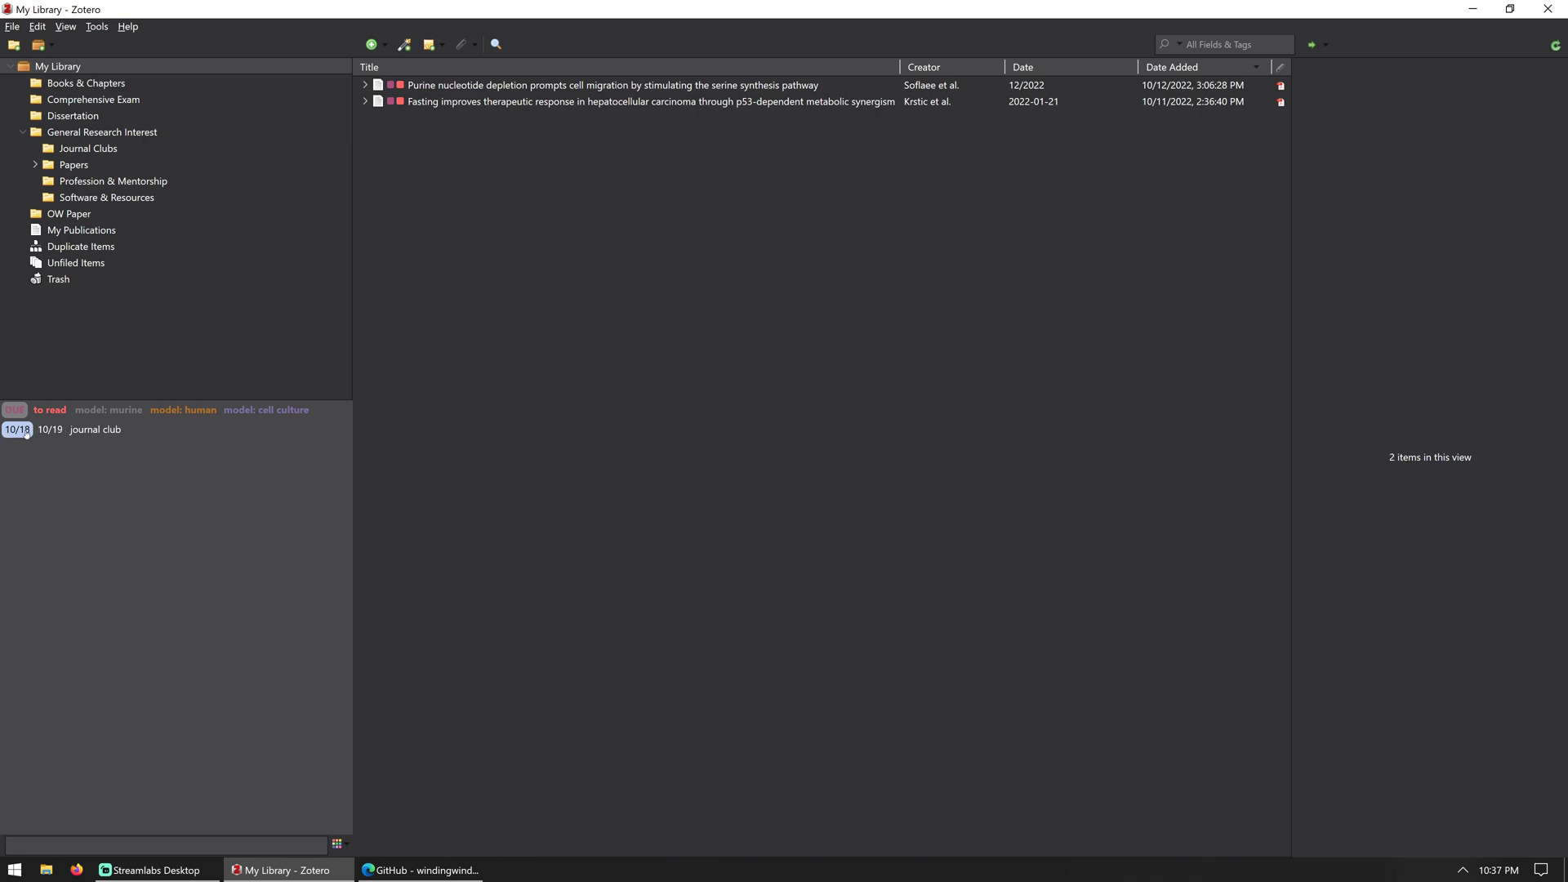
pyautogui.click(23, 430)
pyautogui.click(23, 430)
pyautogui.click(16, 411)
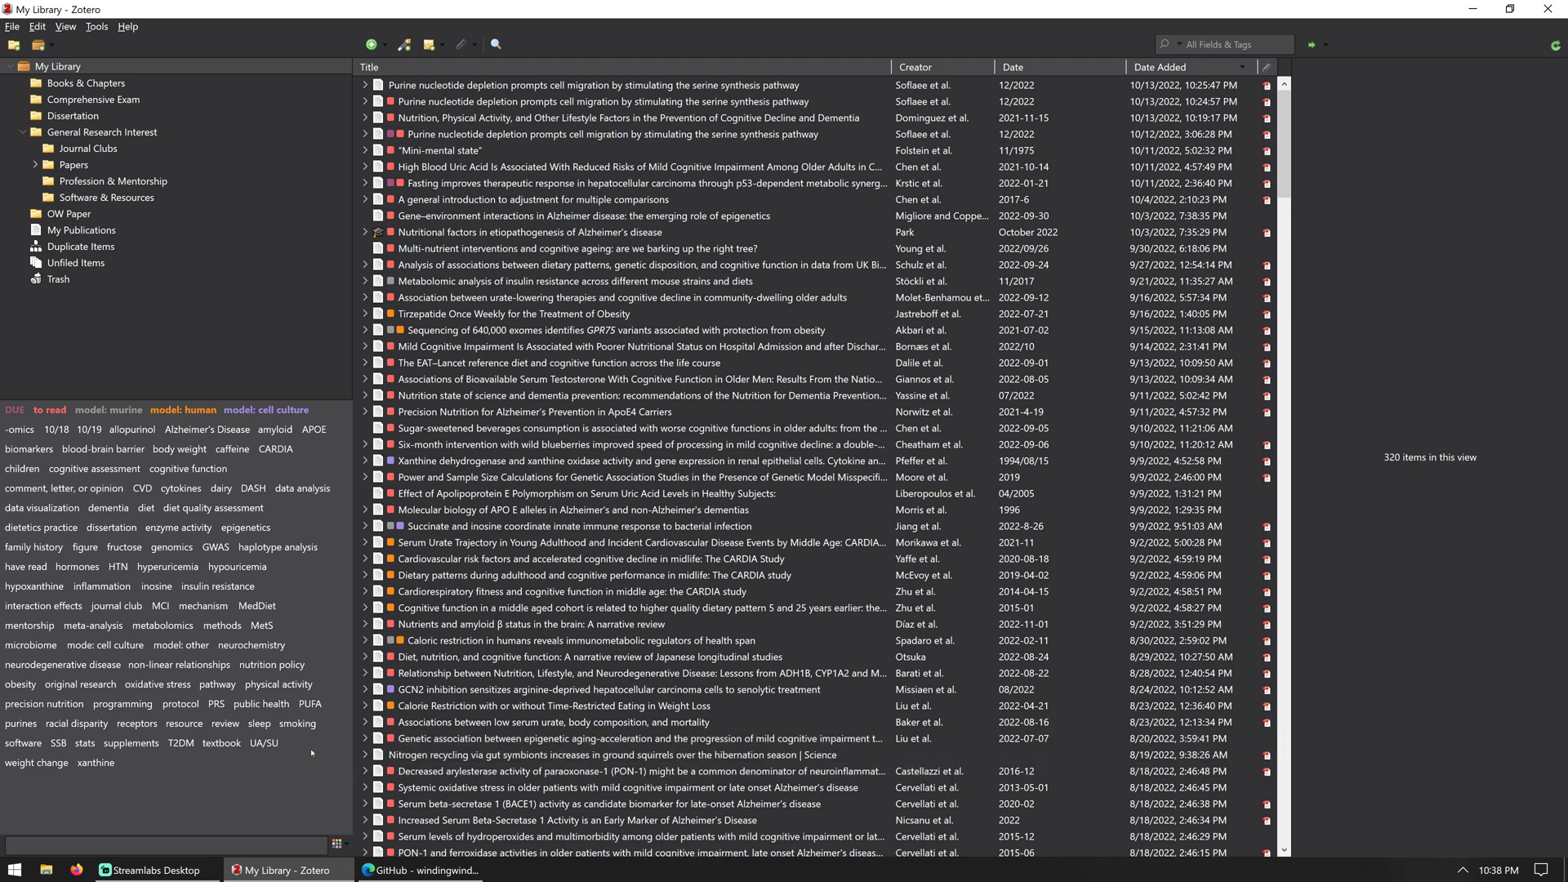
# Filter the library by the comment, letter, or opinion tag and by the data analysis tag, clearing each filter
pyautogui.click(96, 494)
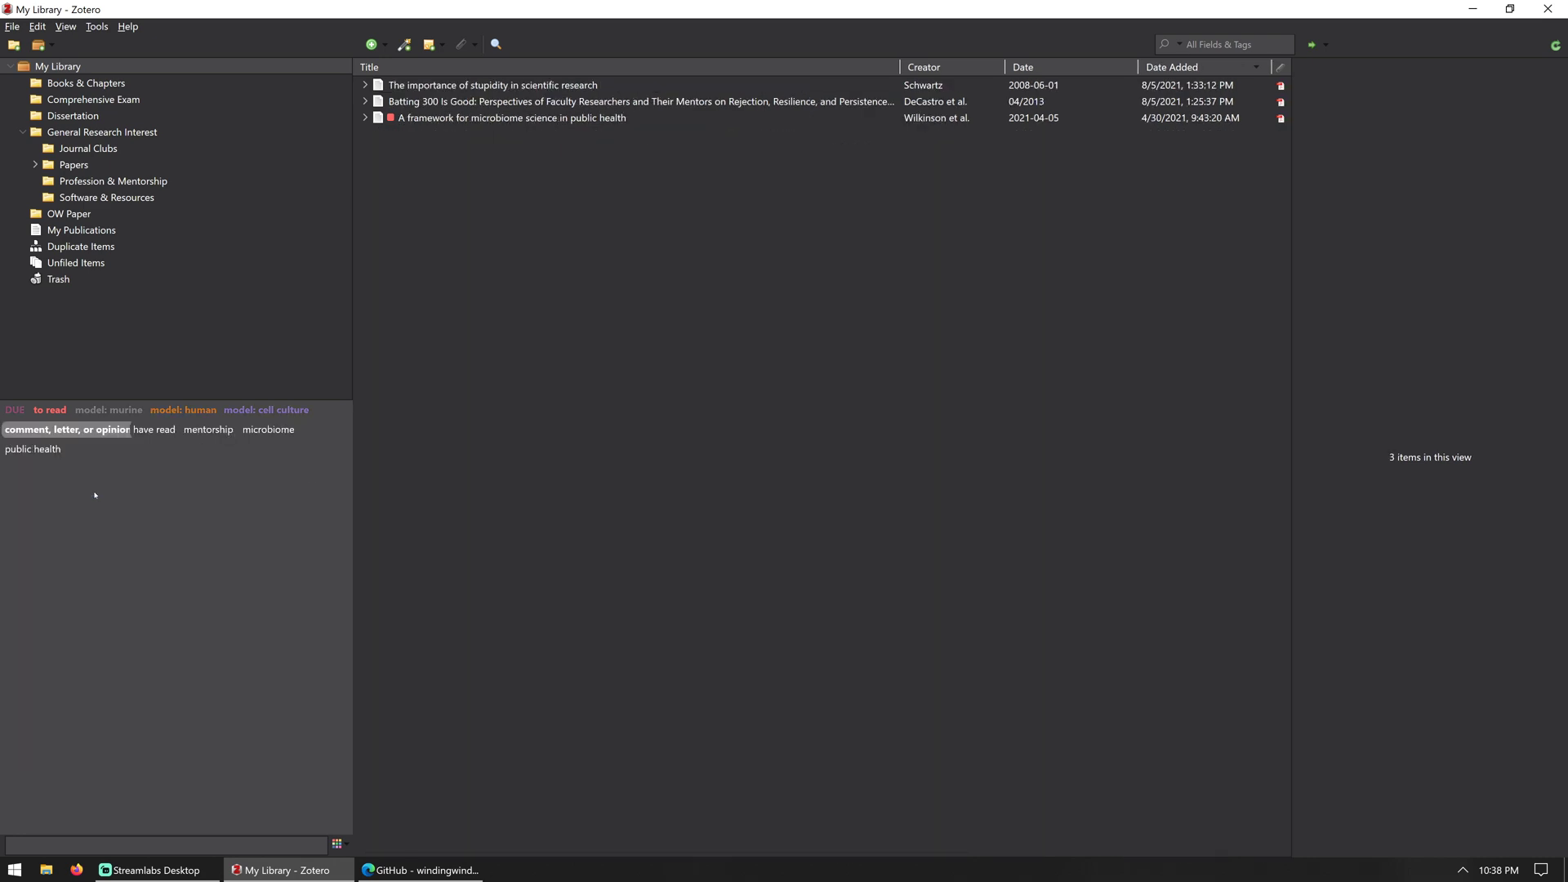
pyautogui.click(70, 433)
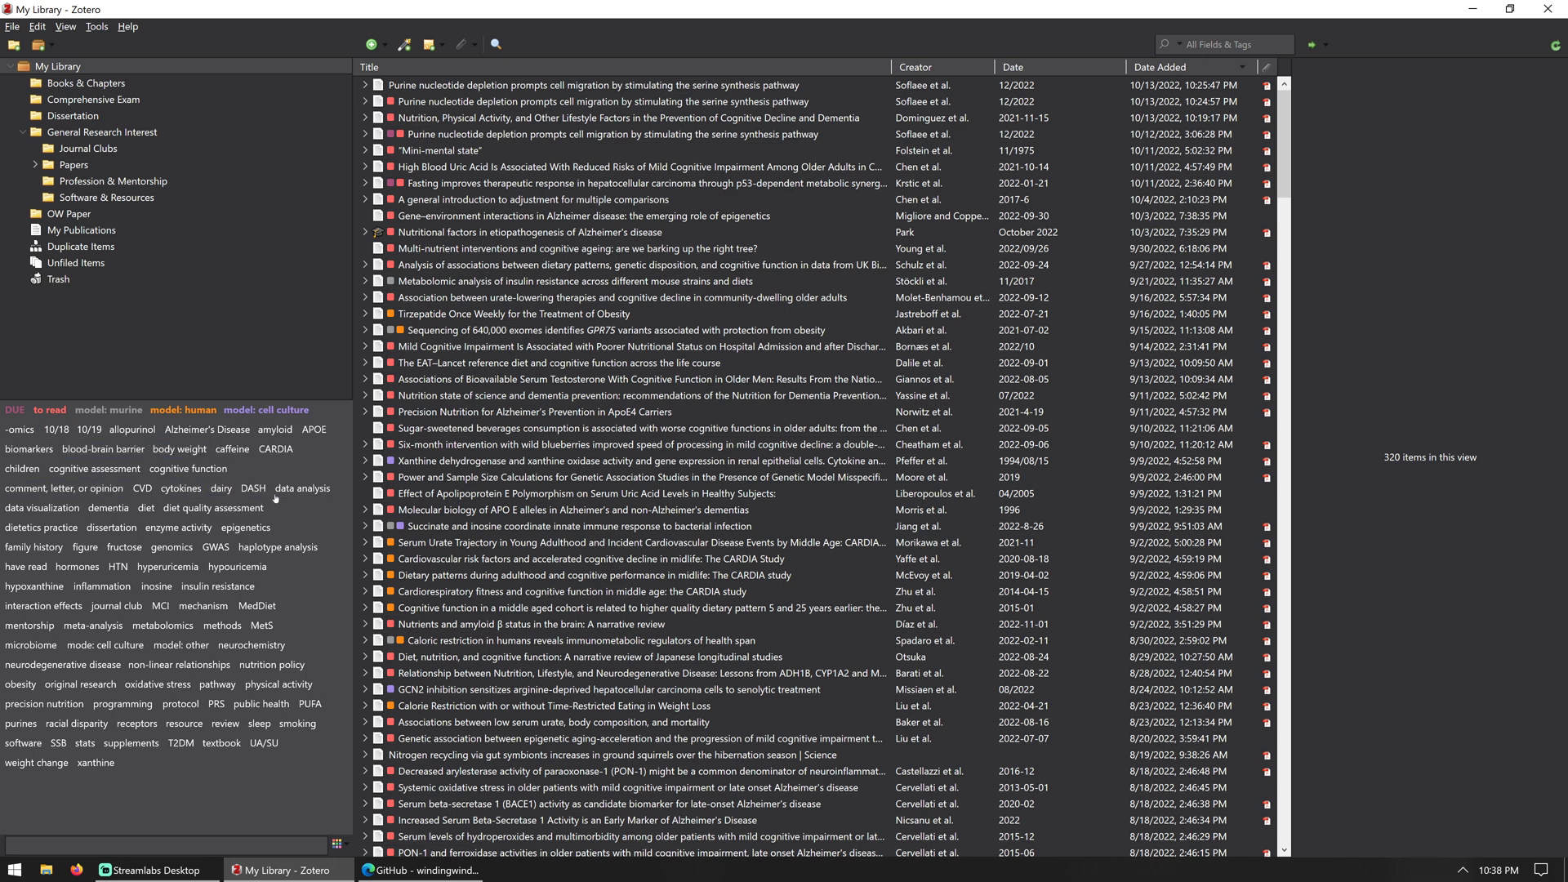
pyautogui.click(303, 489)
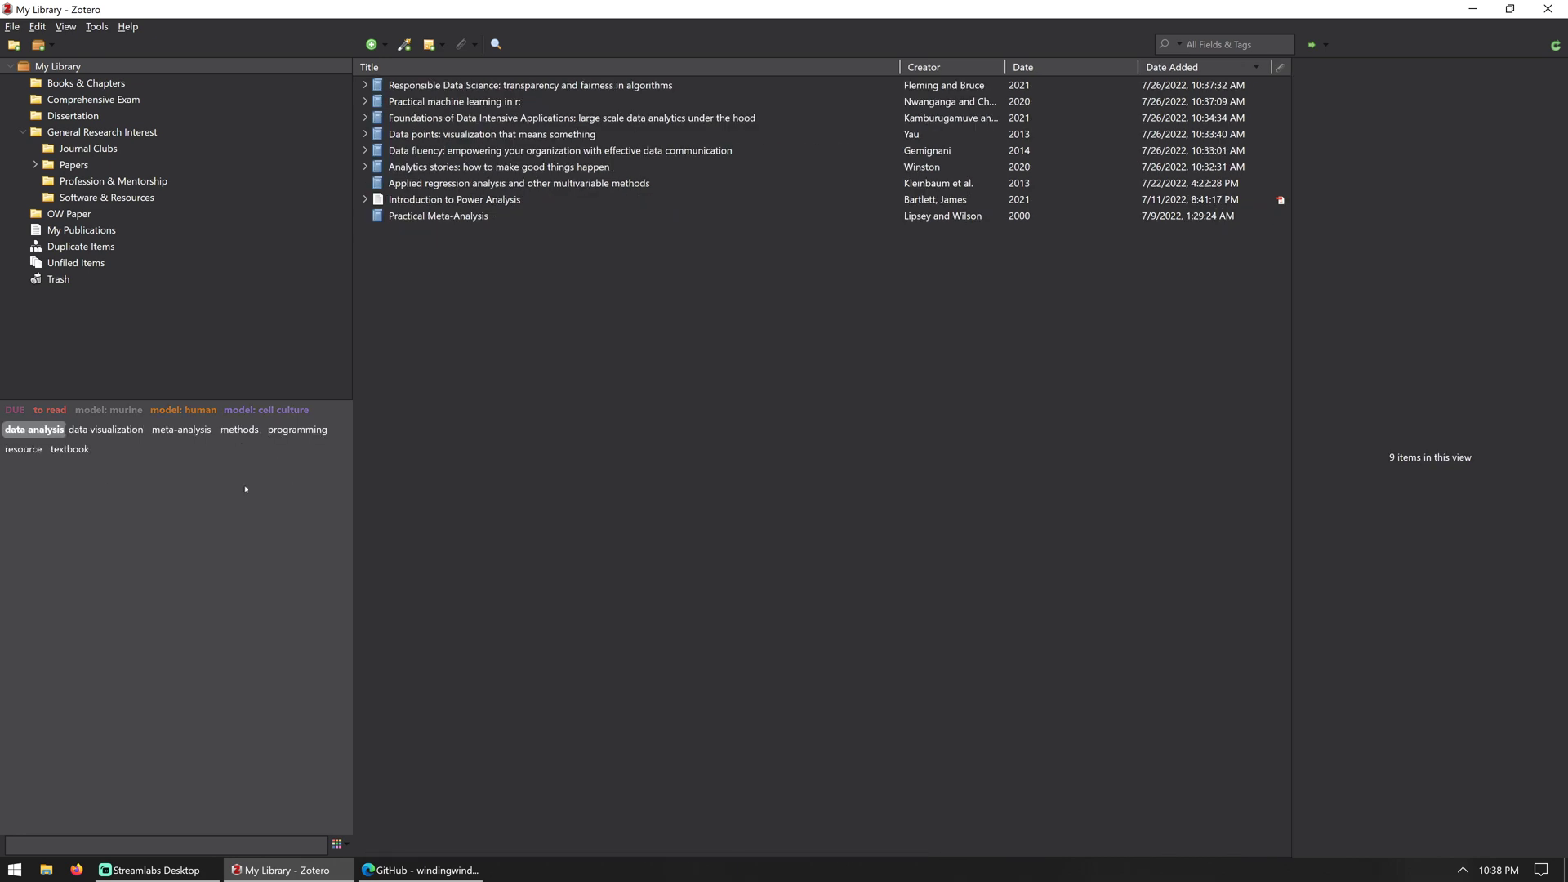
pyautogui.click(28, 431)
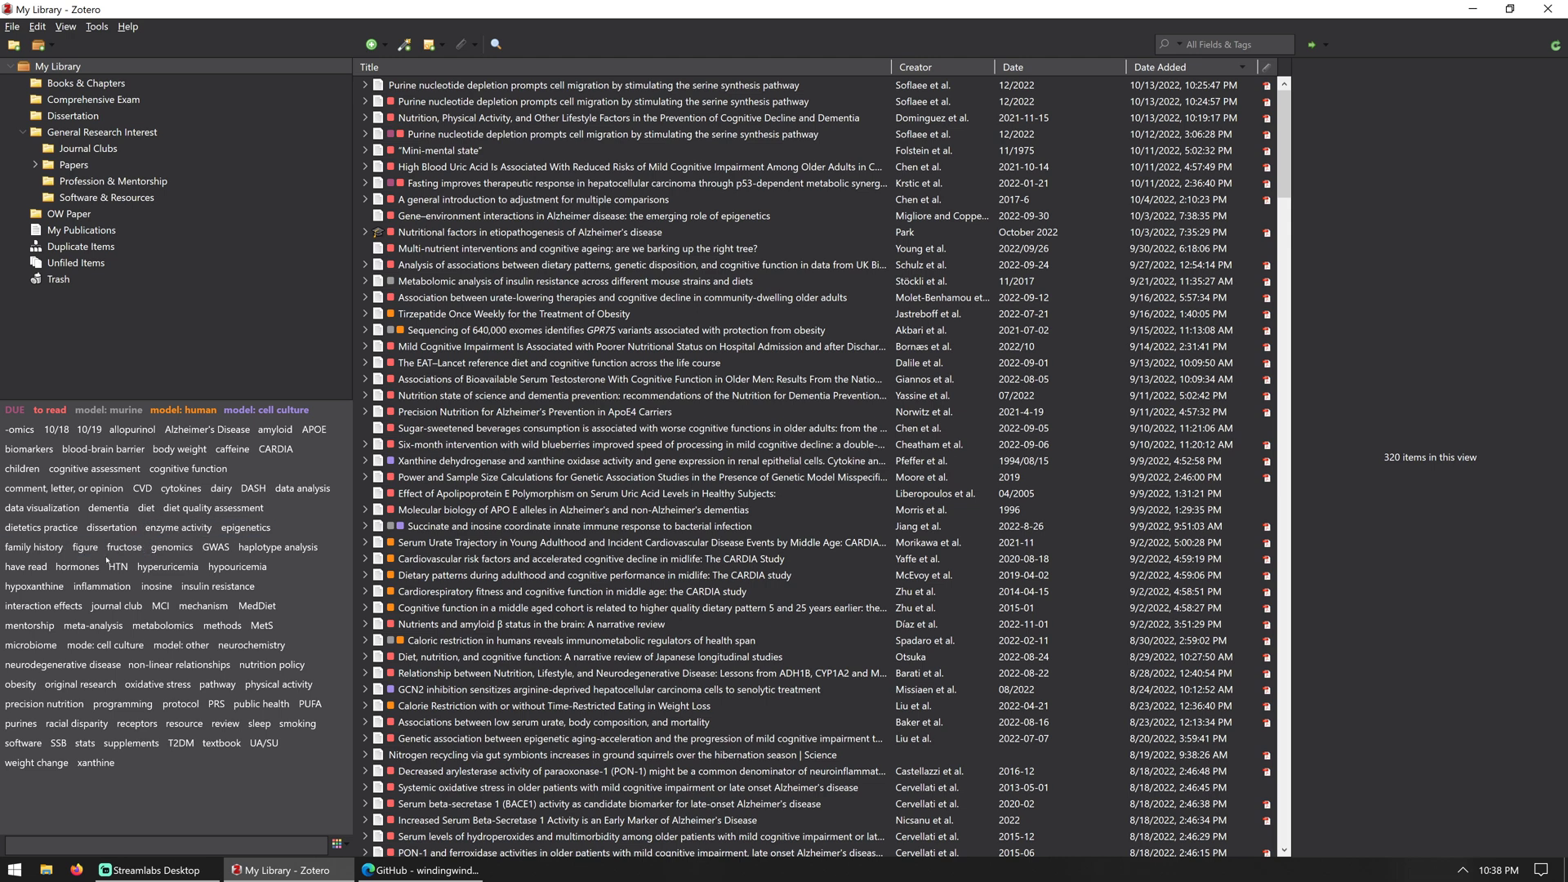
# Filter by the figure tag, view the Pathway - Caffeine Metabolism with Enzymes image, close it, and clear the filter
pyautogui.click(84, 549)
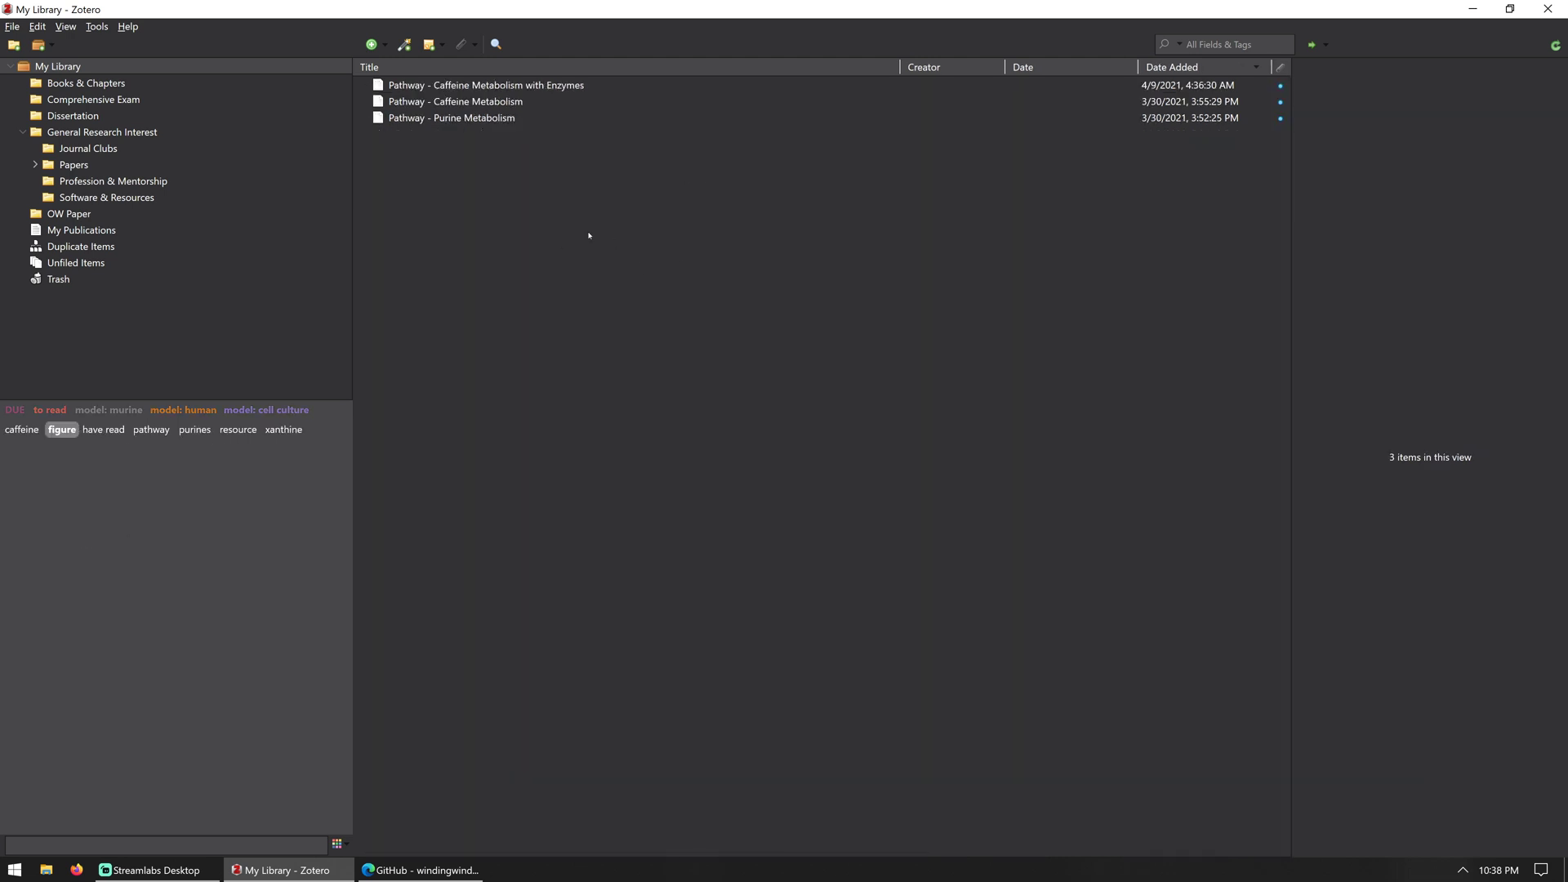
pyautogui.doubleClick(482, 85)
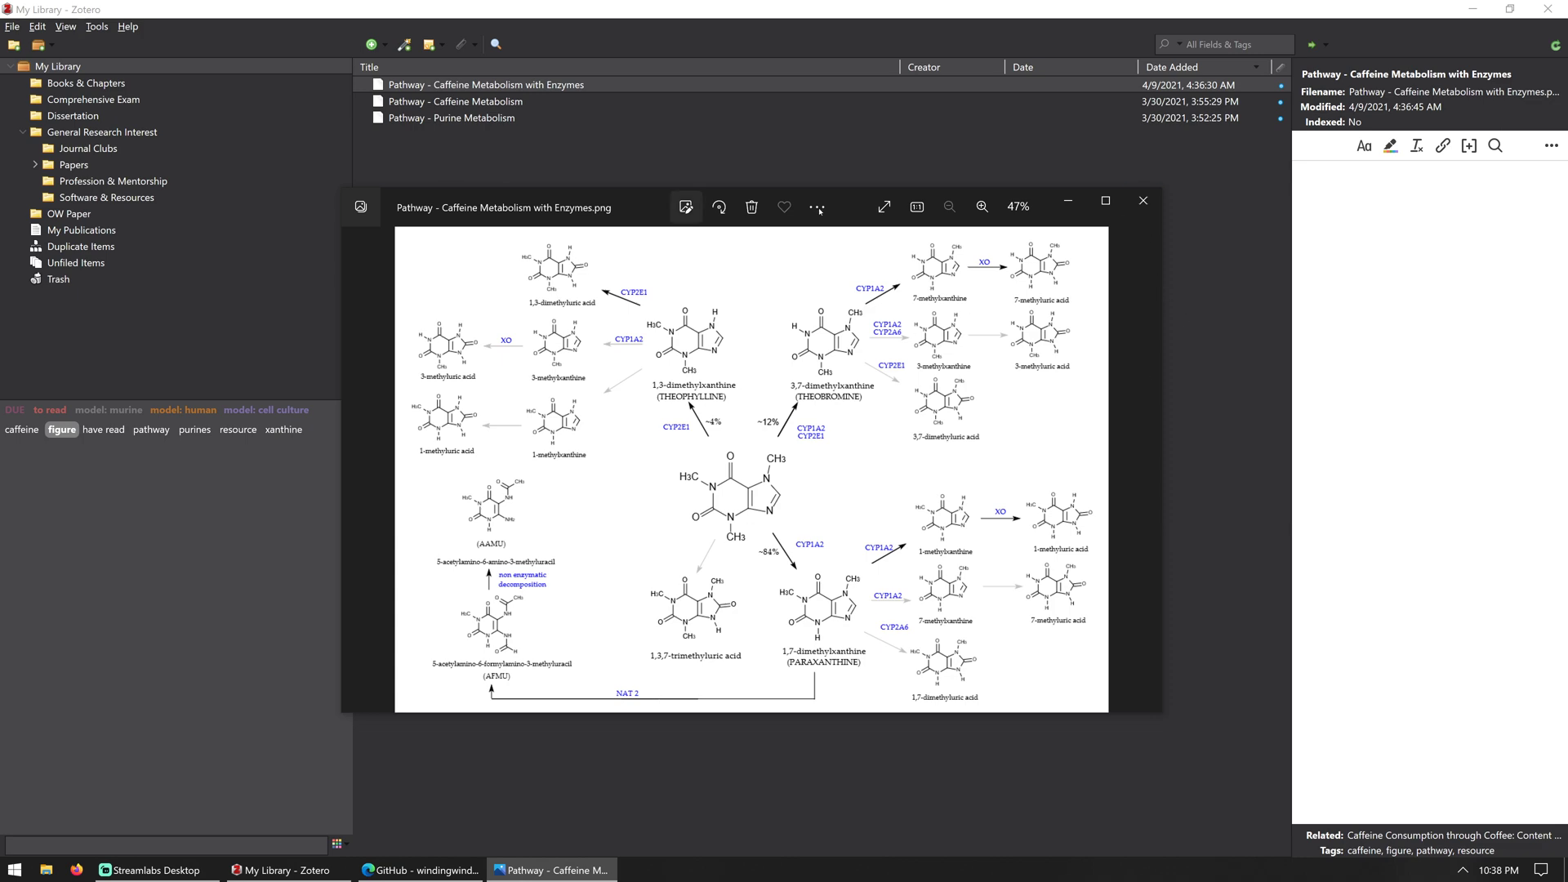
pyautogui.click(1142, 201)
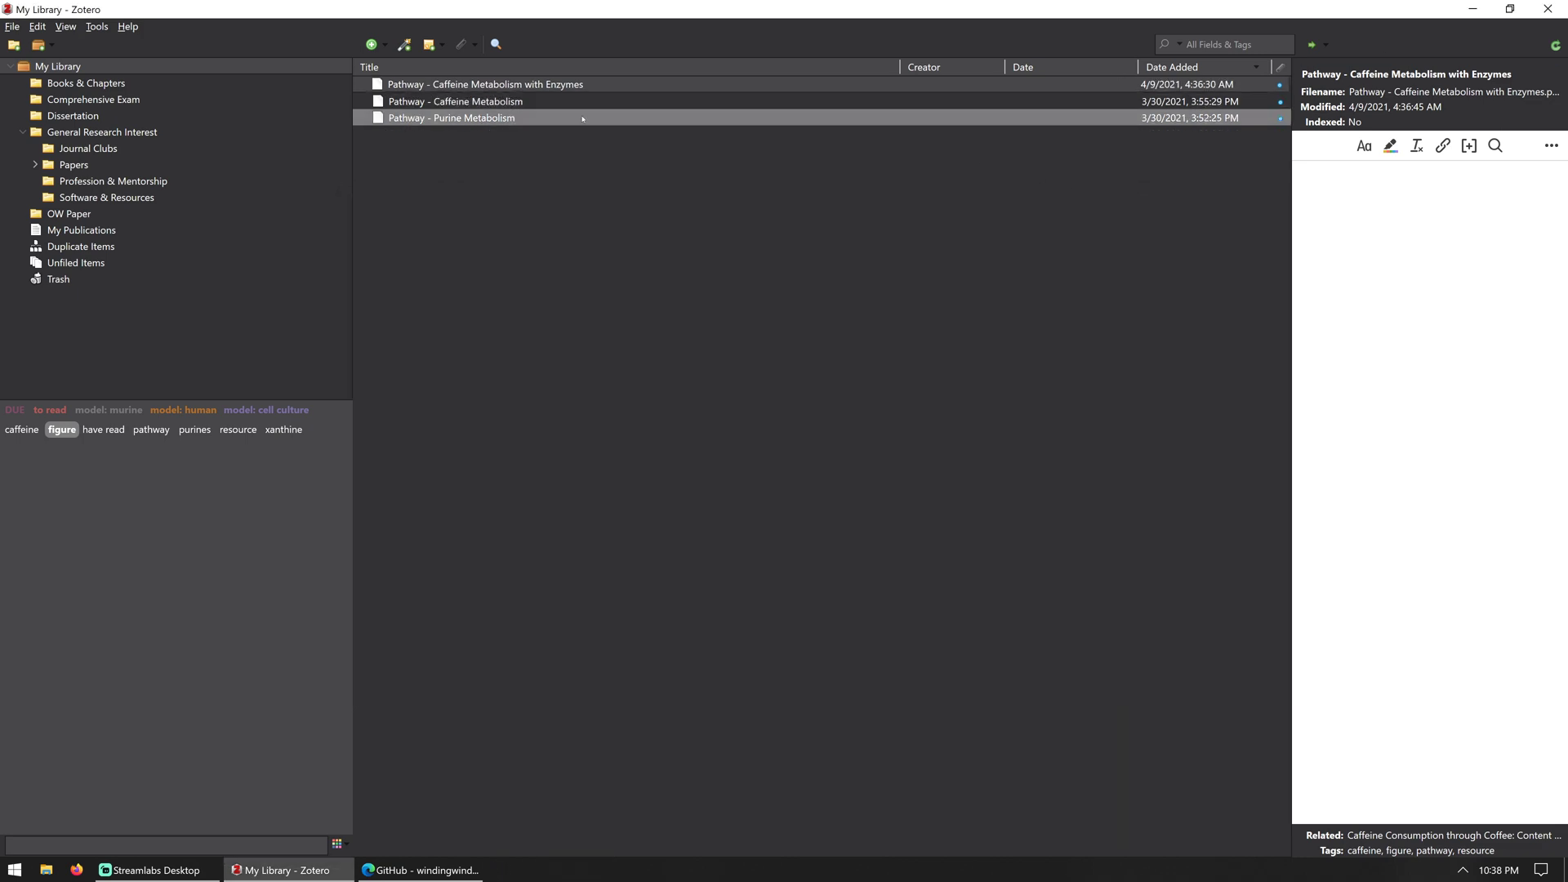
pyautogui.click(61, 429)
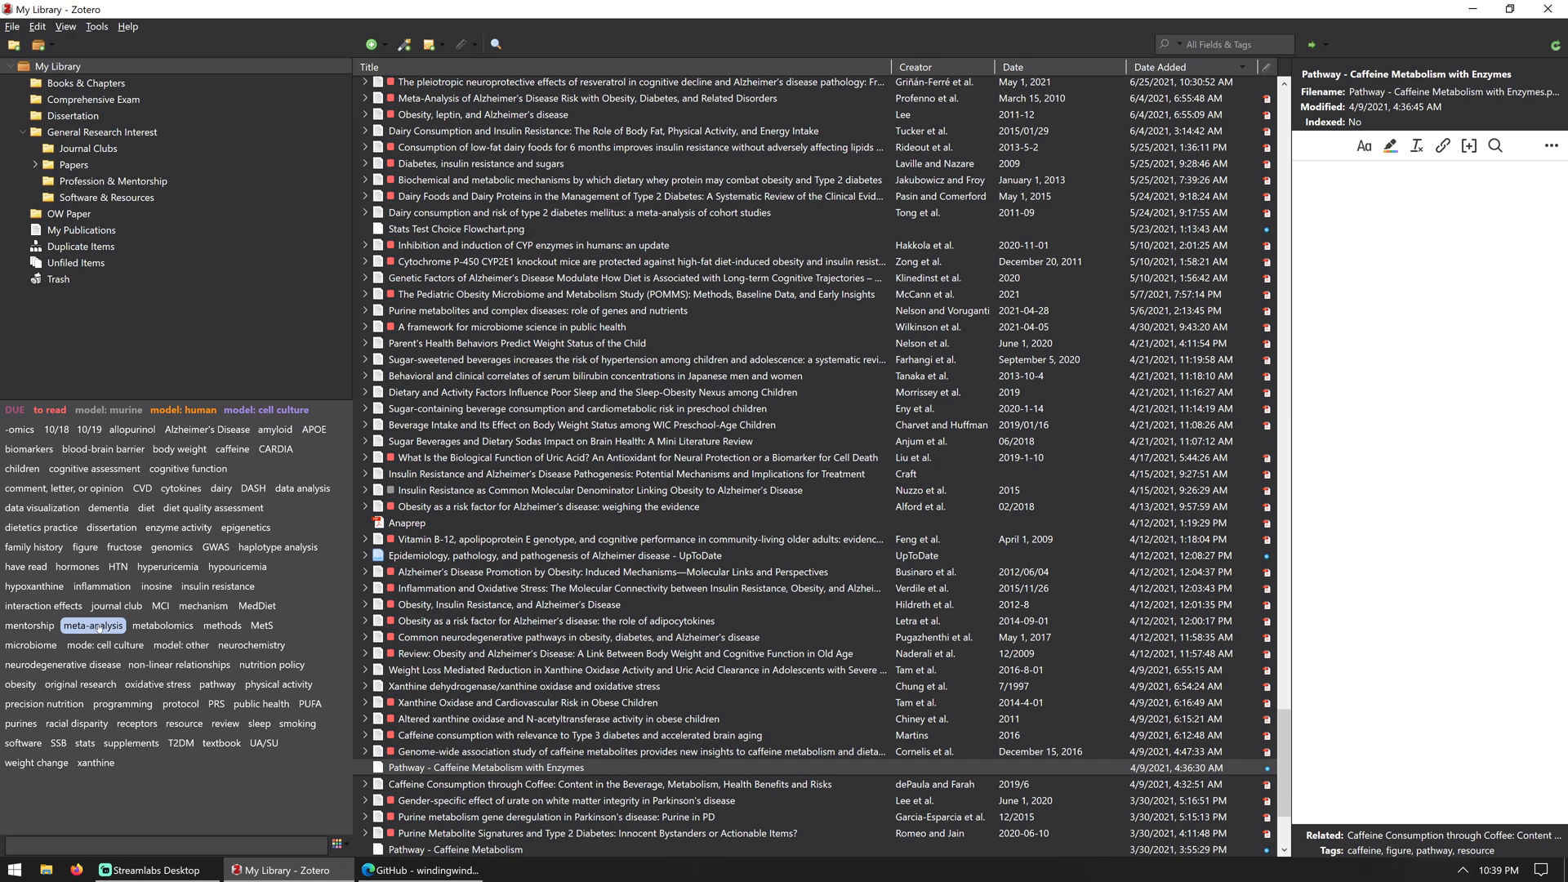
# View the items tagged methods twice, restoring the full library list each time
pyautogui.click(221, 627)
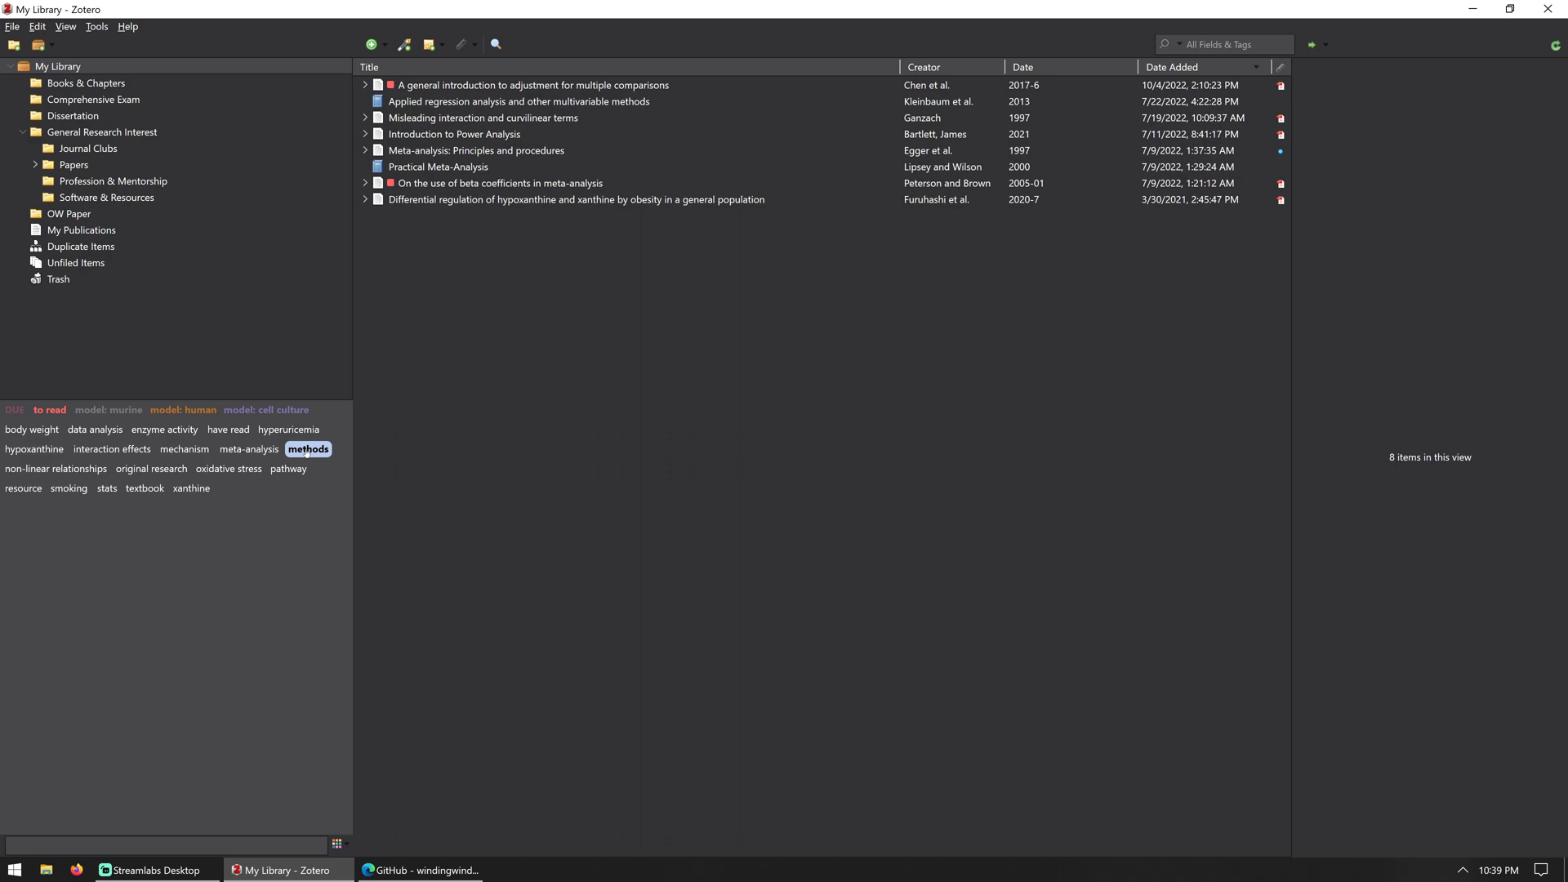
pyautogui.click(307, 450)
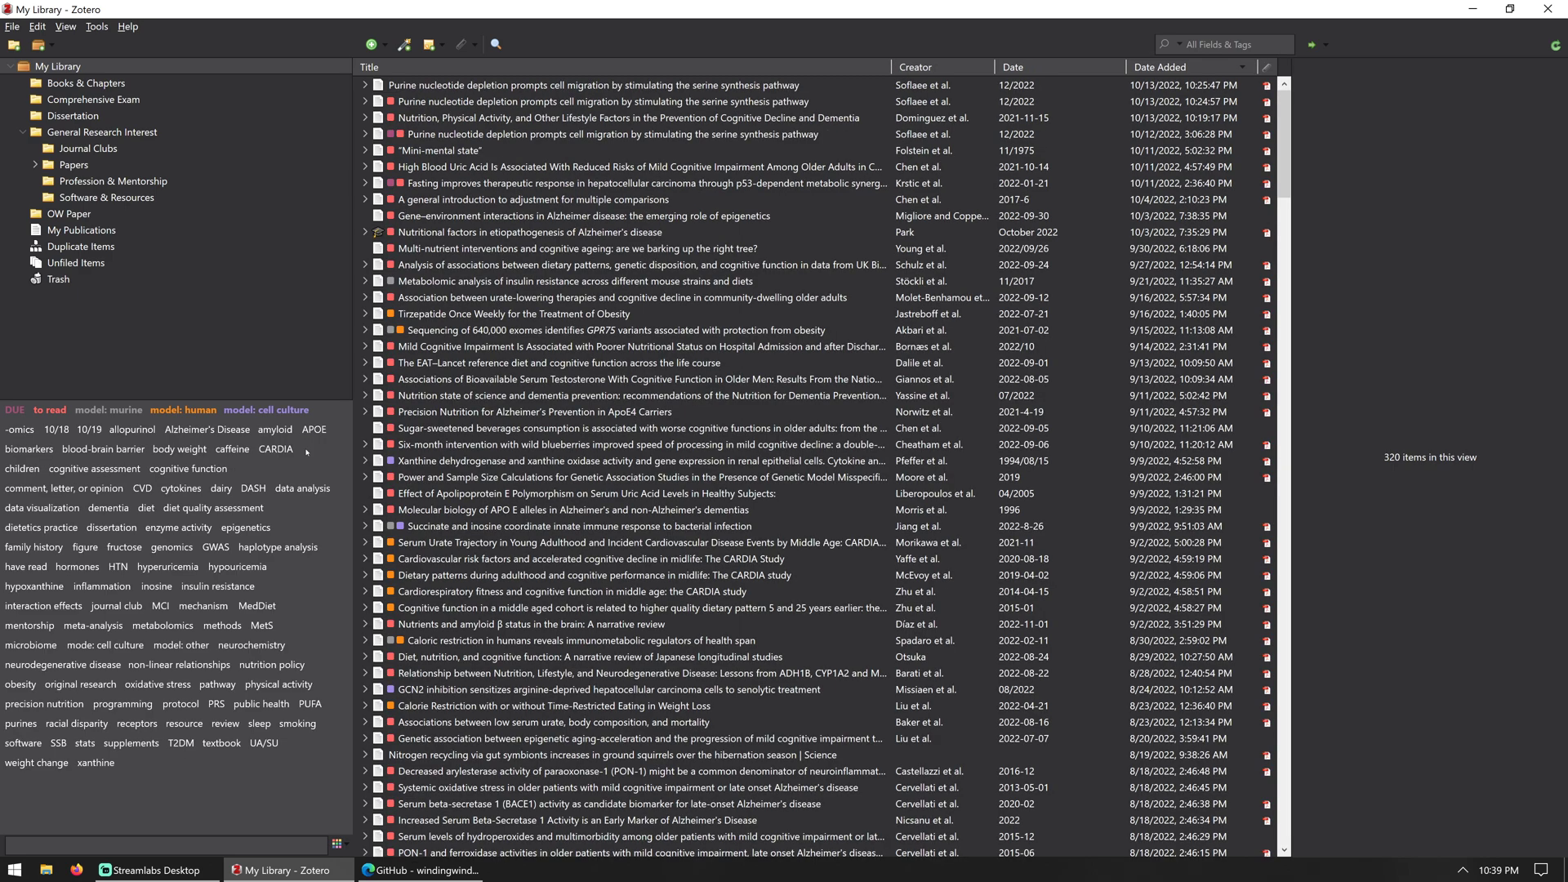
pyautogui.click(224, 626)
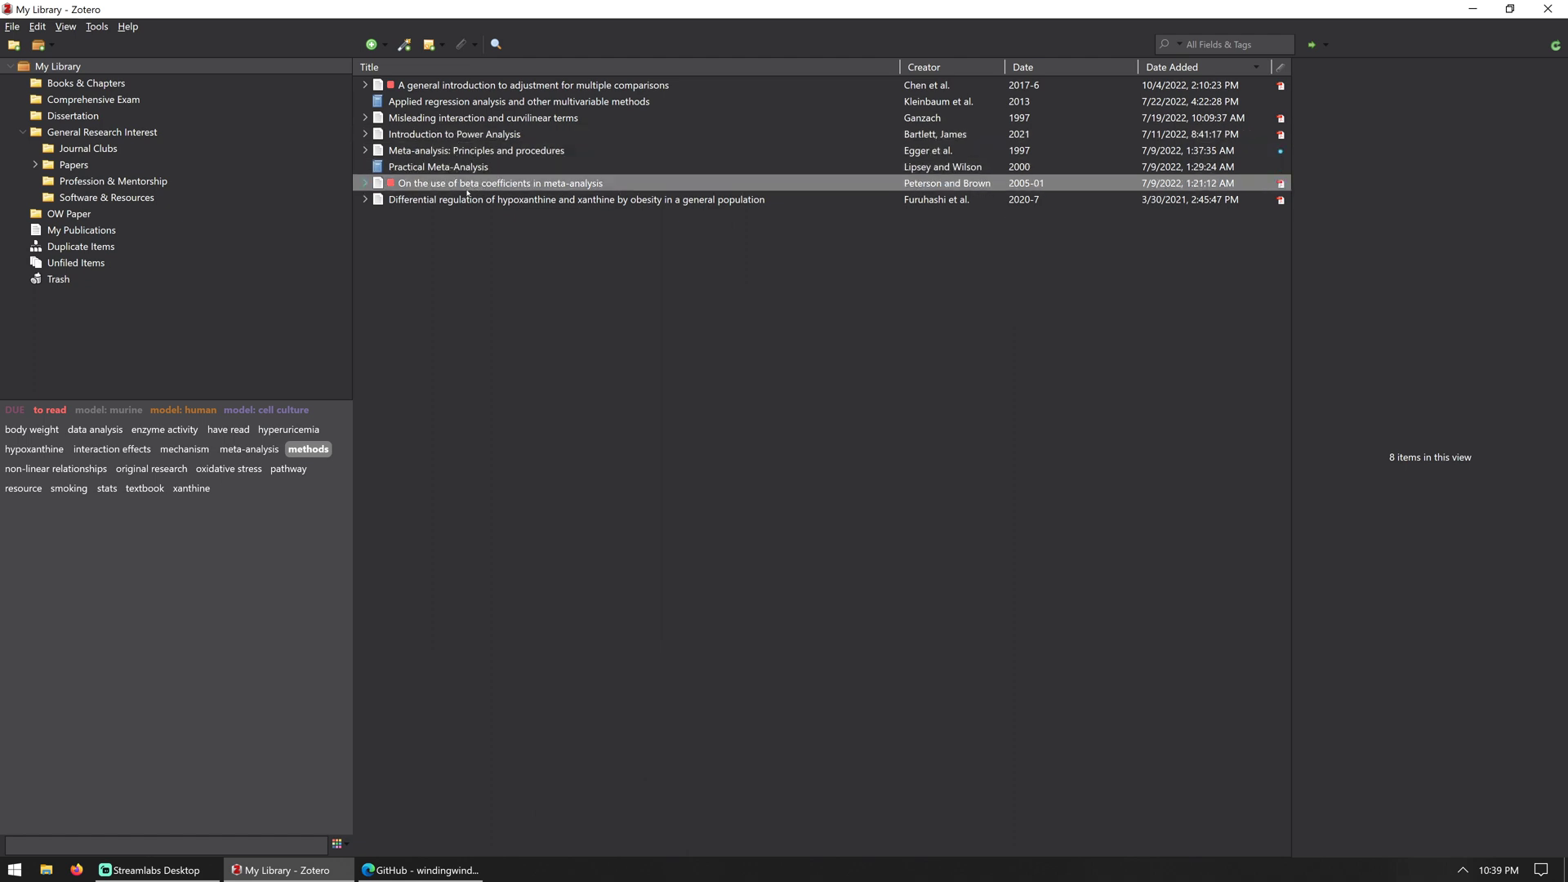
pyautogui.click(309, 449)
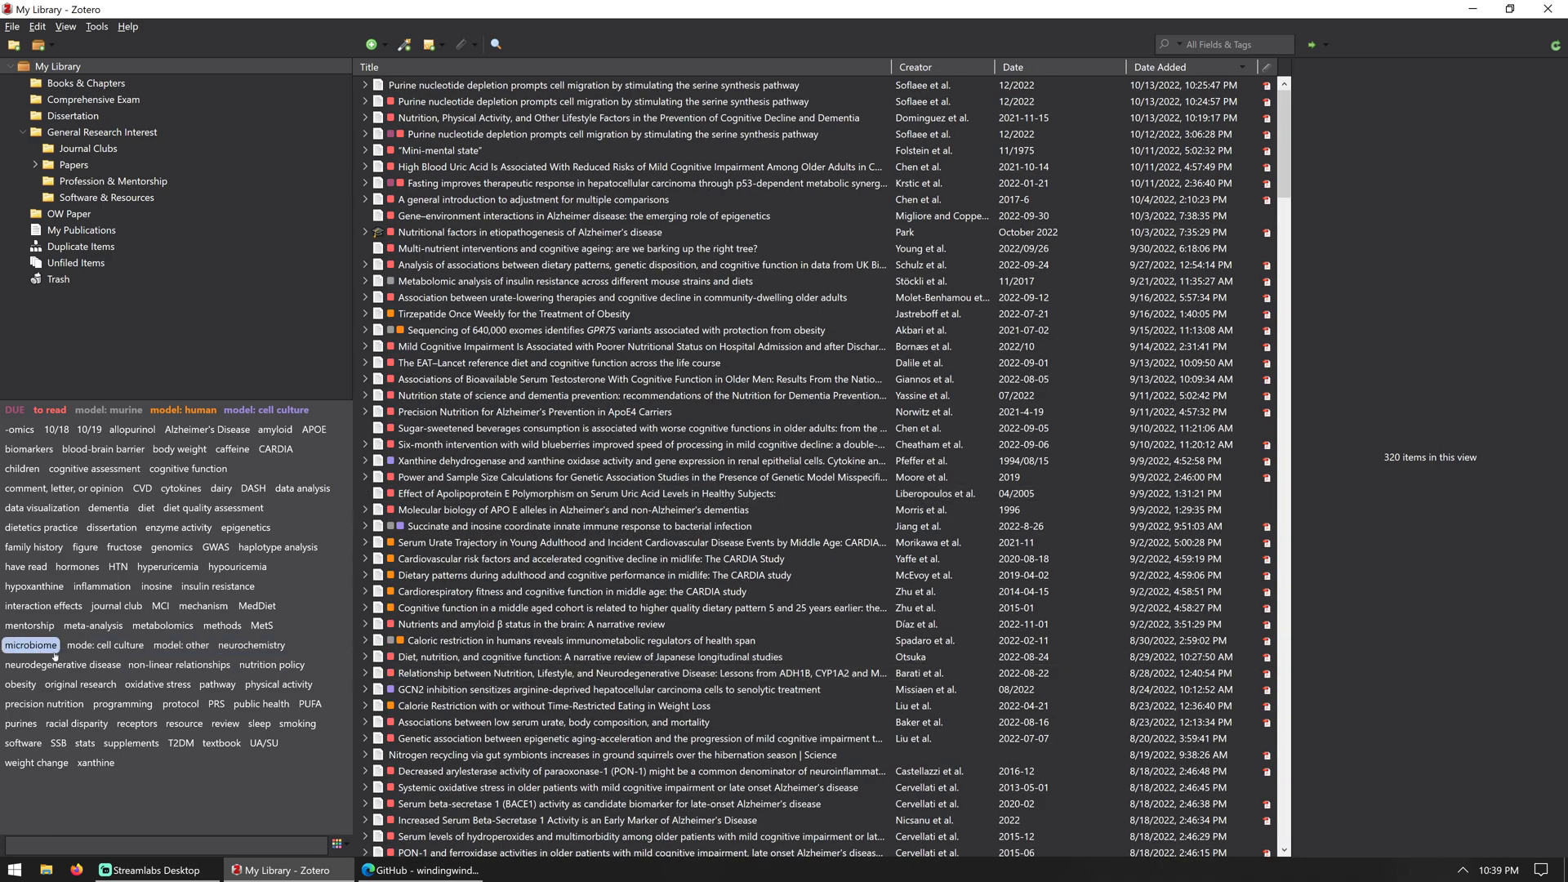
# Filter by the pathway tag, view the Pathway - Purine Metabolism image, close it, and clear the filter
pyautogui.click(239, 688)
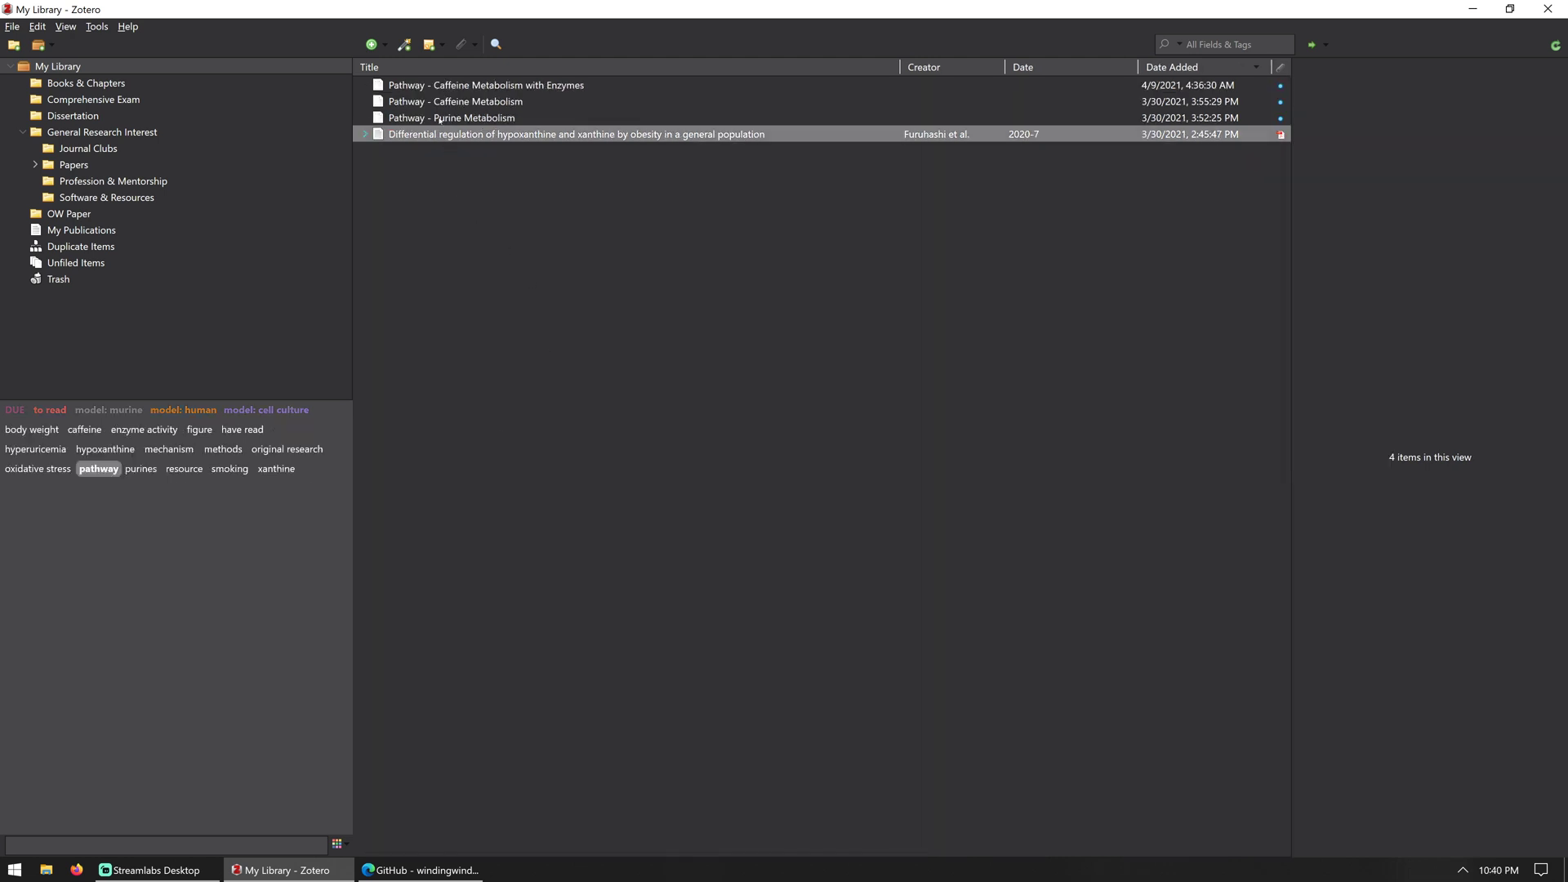
pyautogui.doubleClick(453, 118)
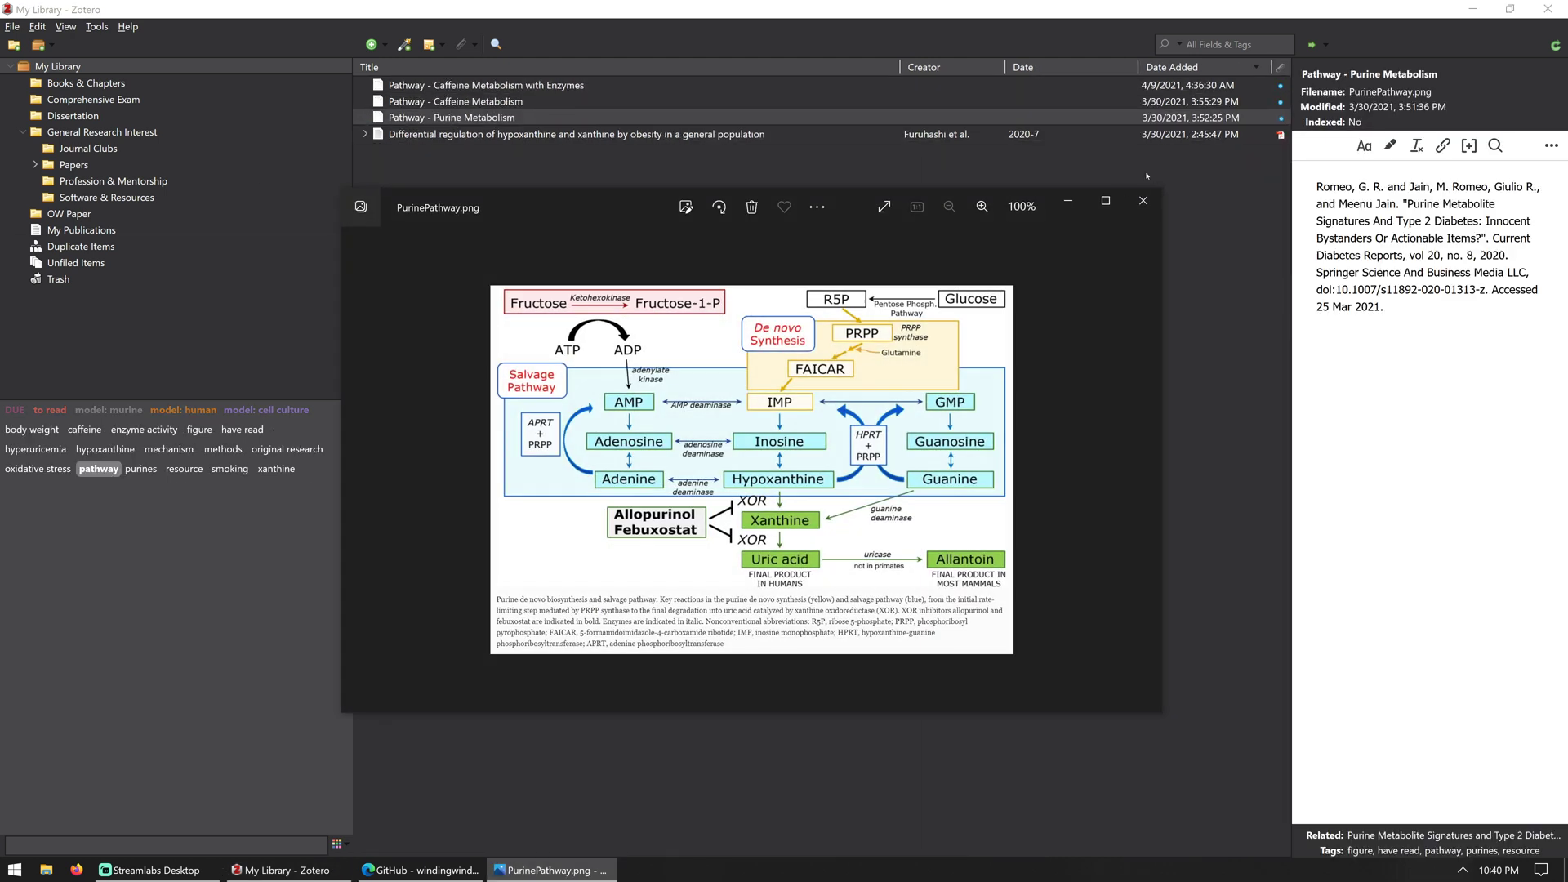
pyautogui.click(1143, 200)
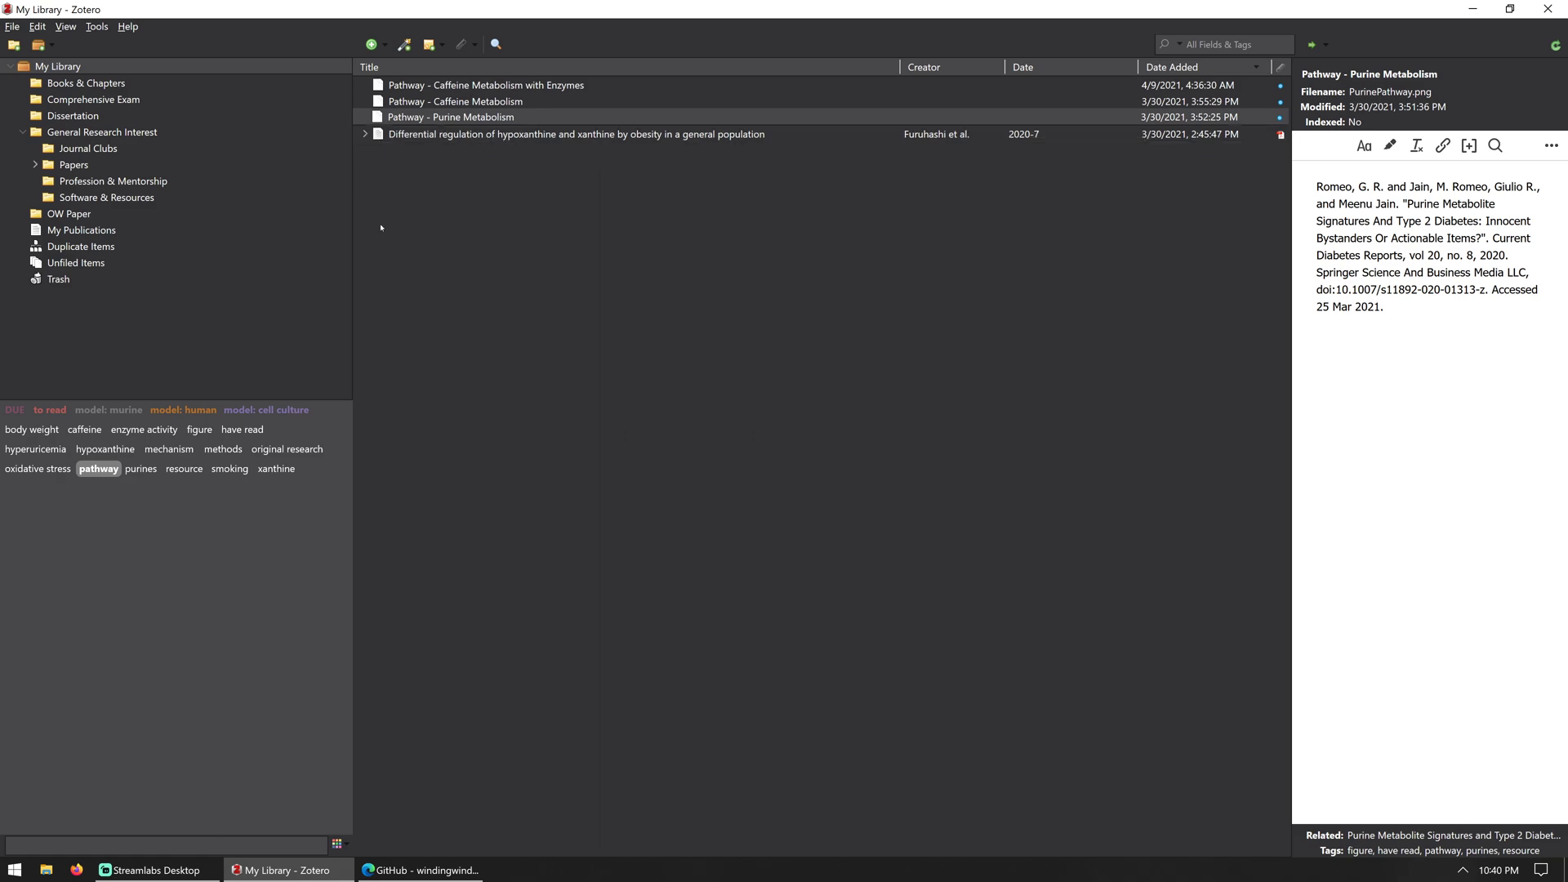
pyautogui.click(99, 469)
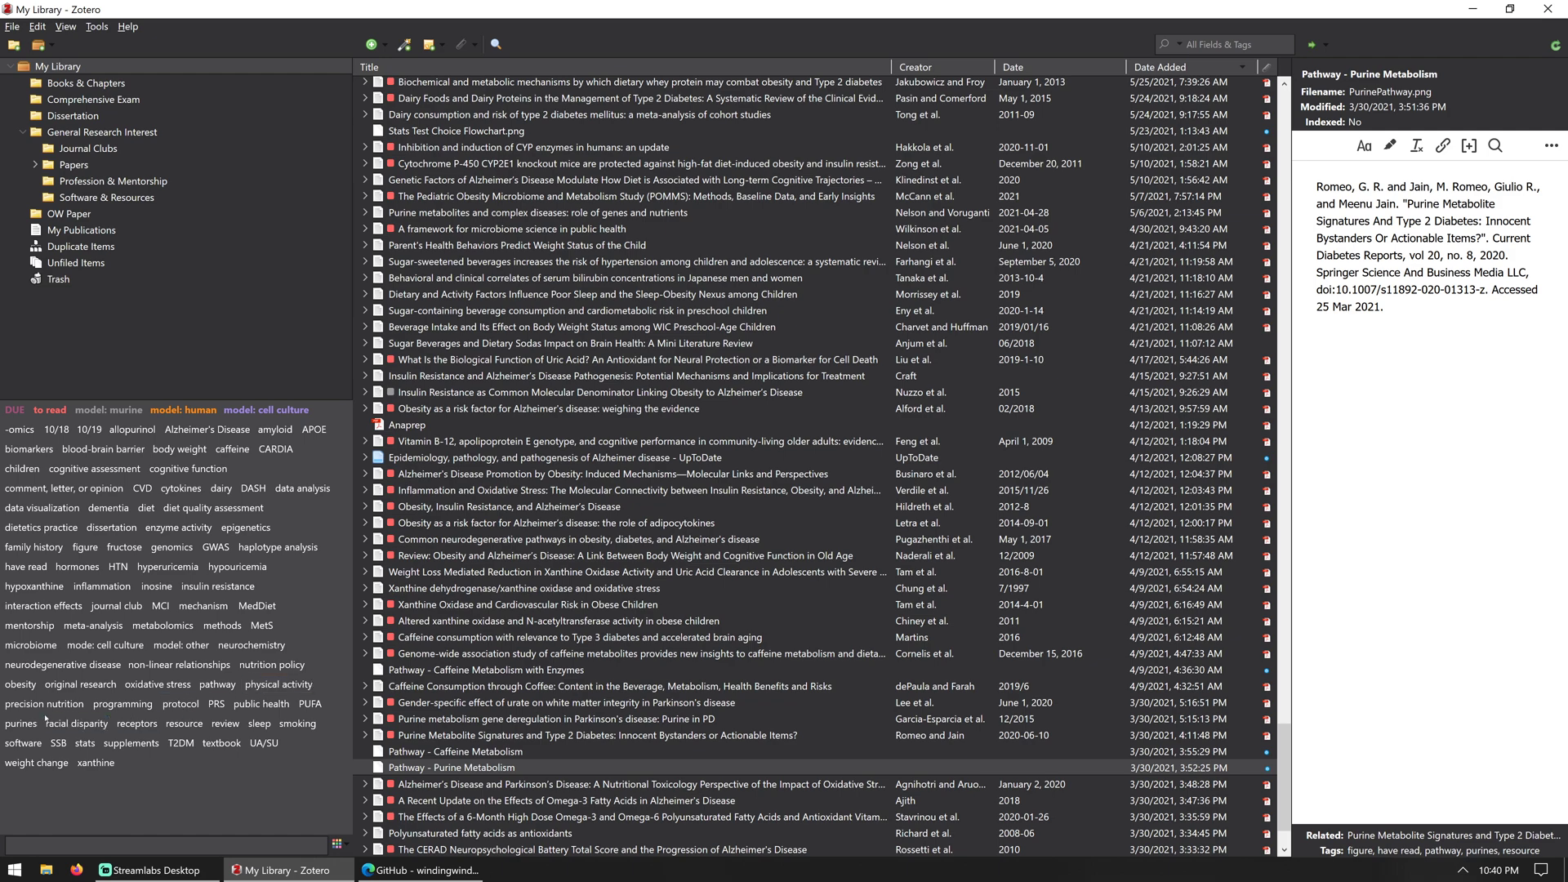
# Filter the library by the programming, protocol and PUFA tags in turn, selecting the Anaprep item under protocol and clearing each filter
pyautogui.click(127, 705)
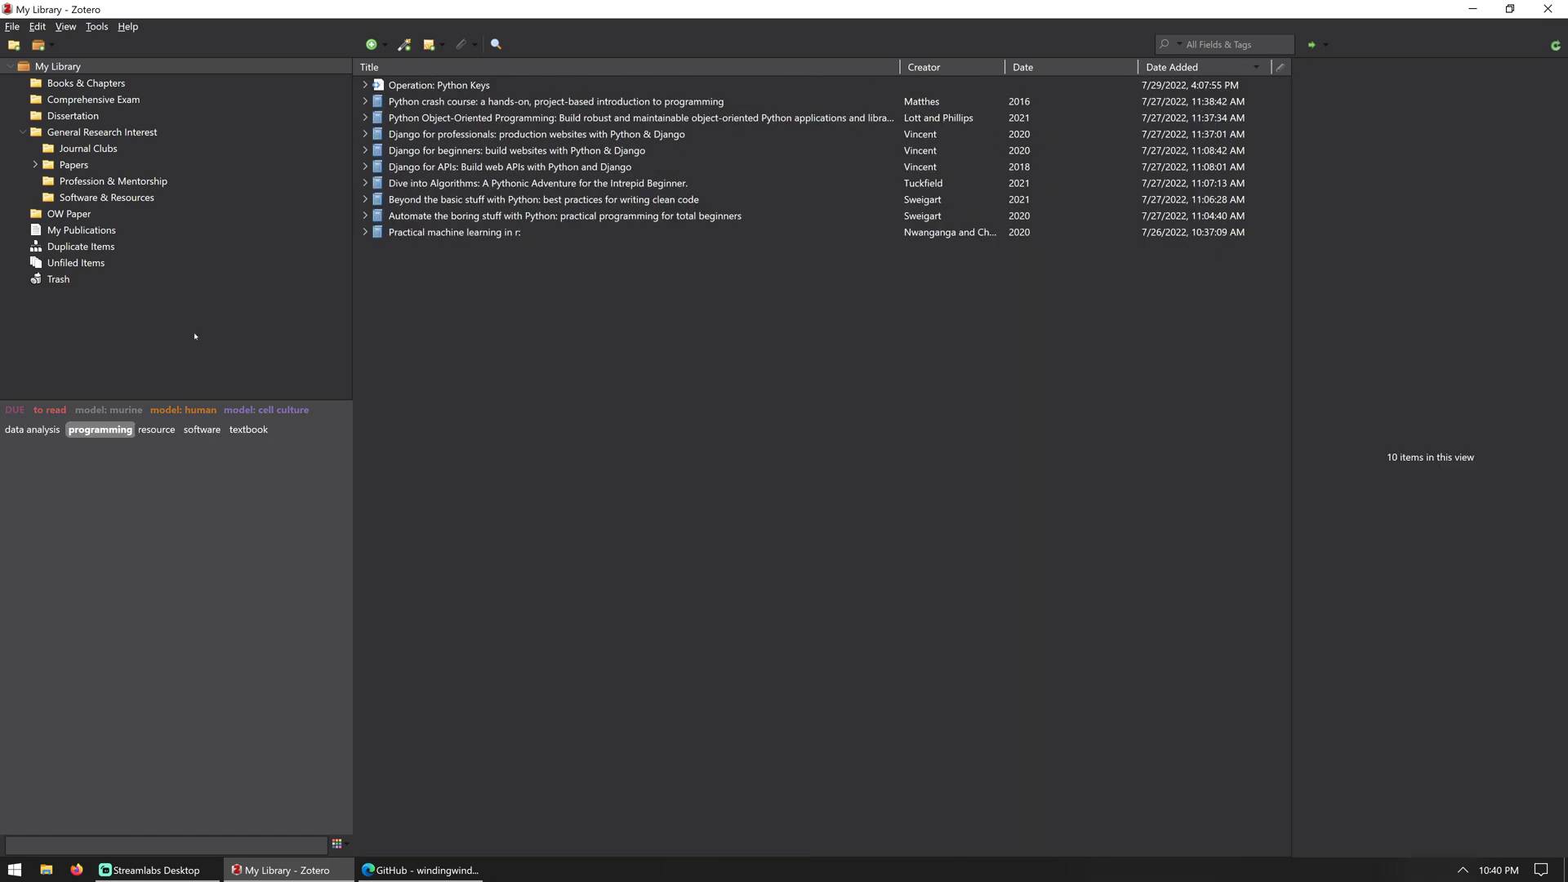
pyautogui.click(100, 429)
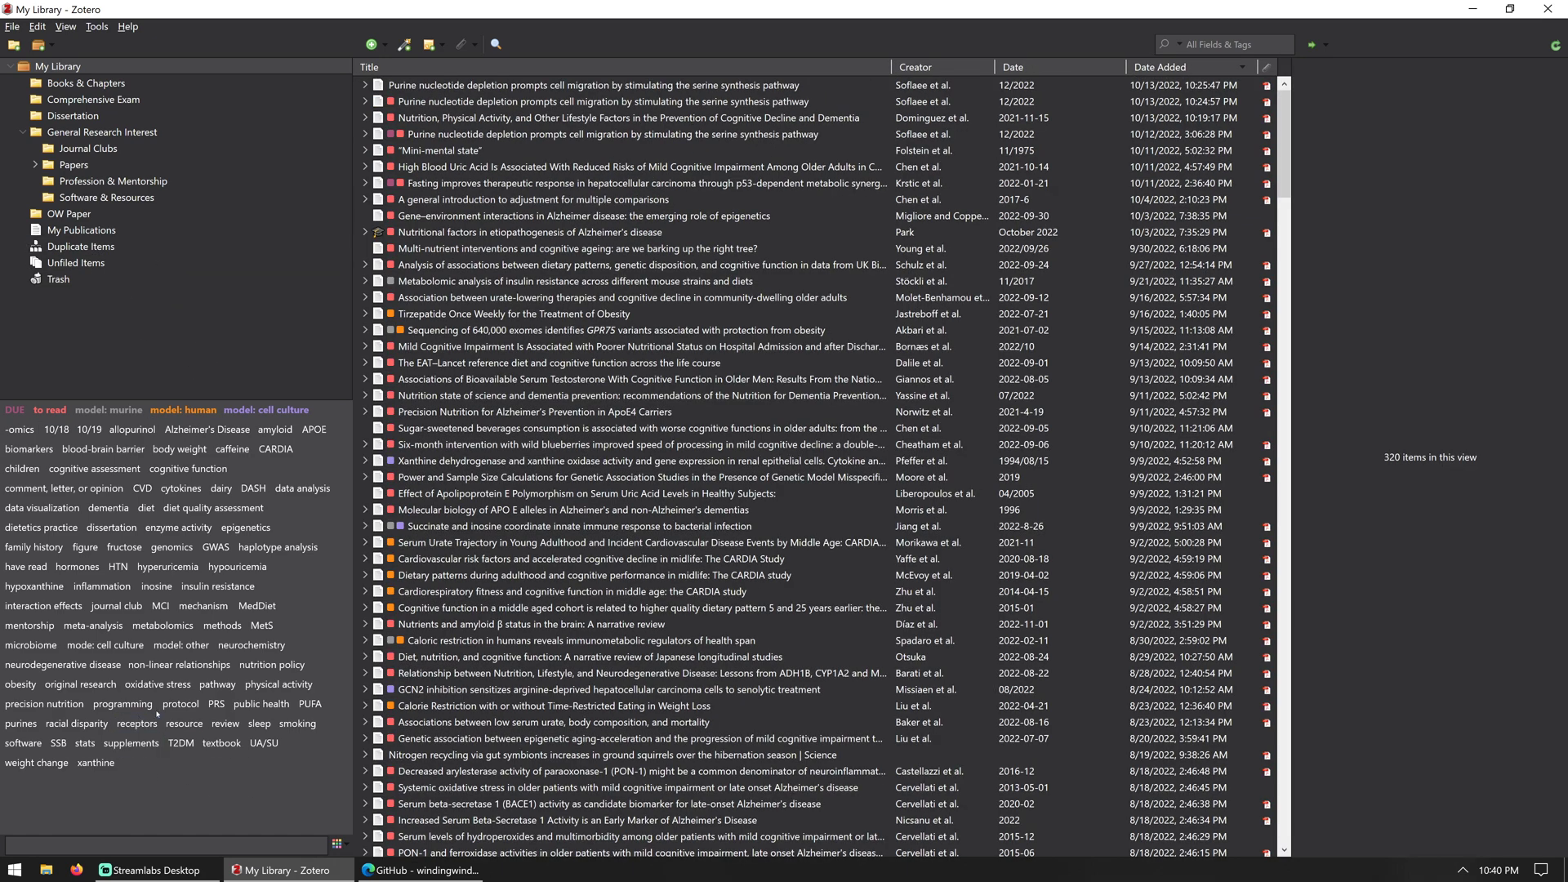
pyautogui.click(180, 704)
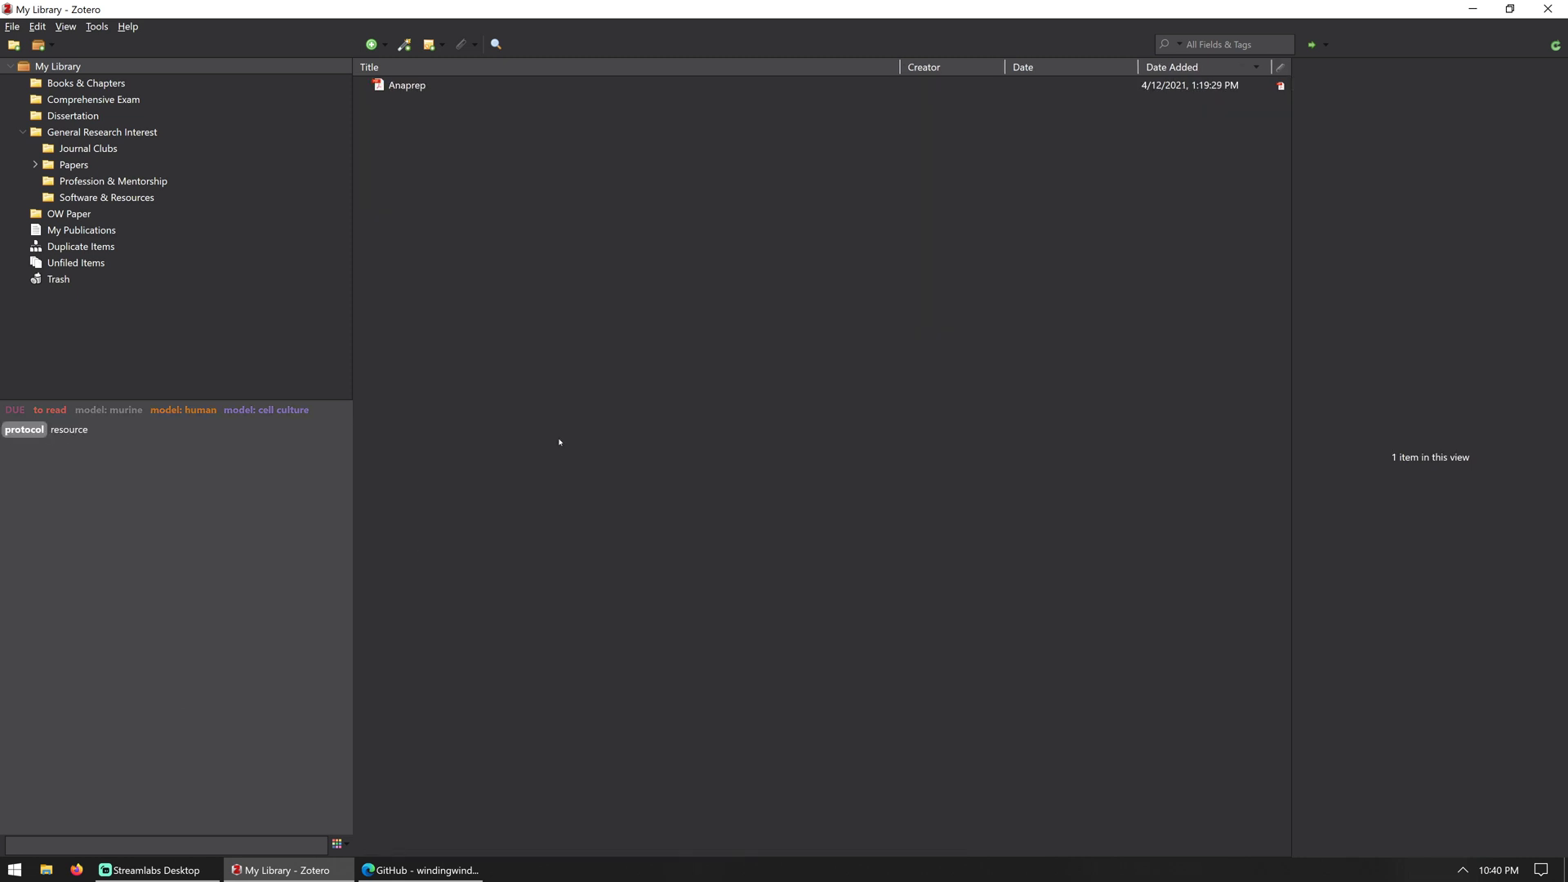
pyautogui.click(407, 85)
pyautogui.click(26, 430)
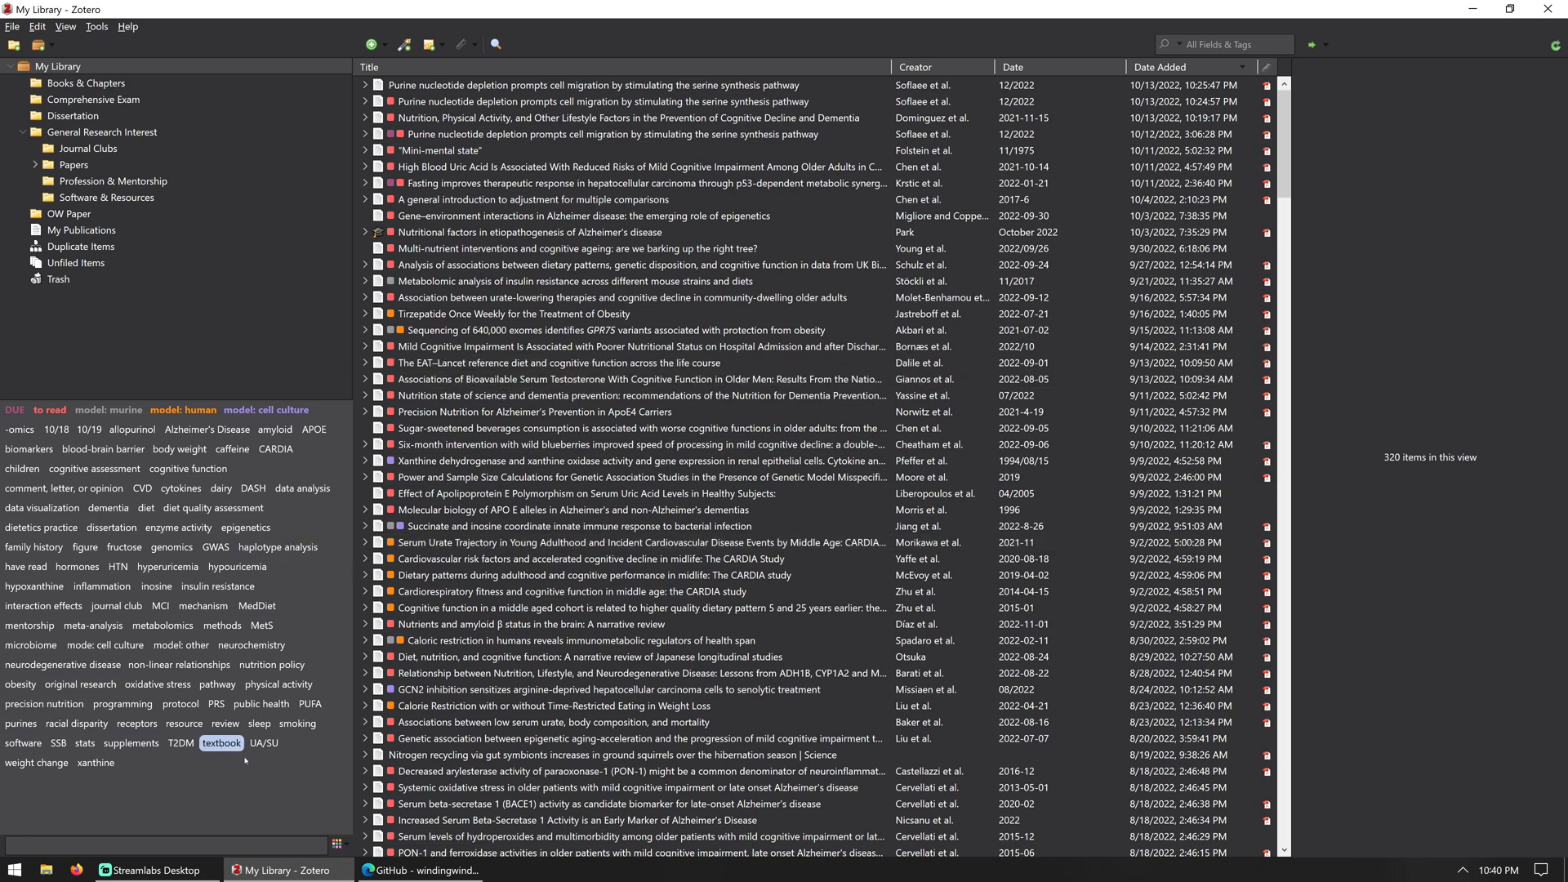
pyautogui.click(309, 705)
pyautogui.click(14, 471)
# Filter by the resource tag, view the UNC Poster Template file in PowerPoint, close it, and clear the filter
pyautogui.click(188, 724)
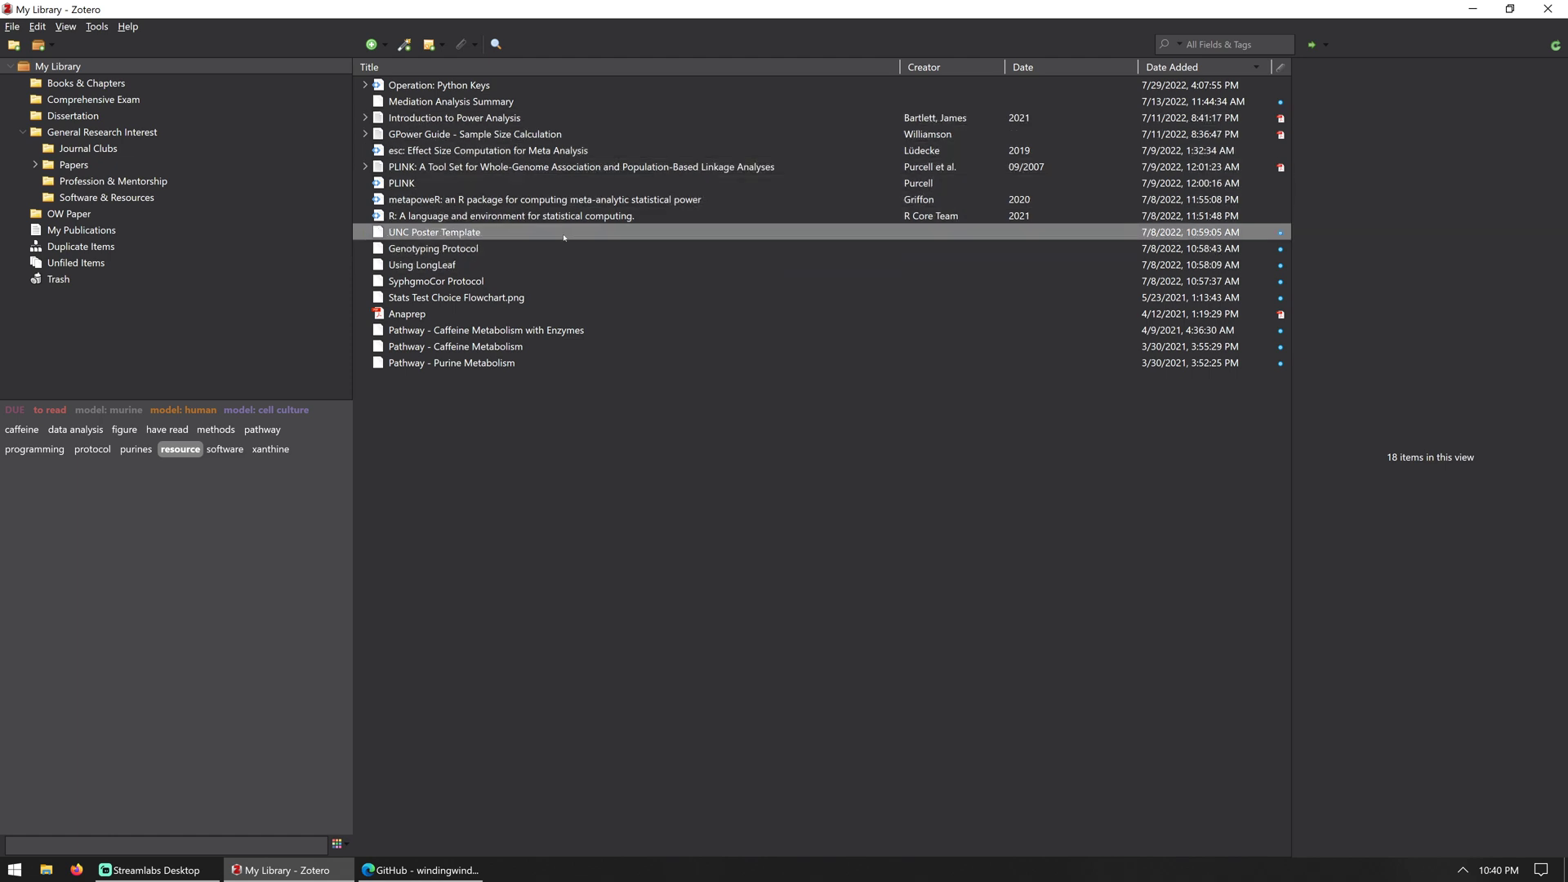
pyautogui.click(468, 232)
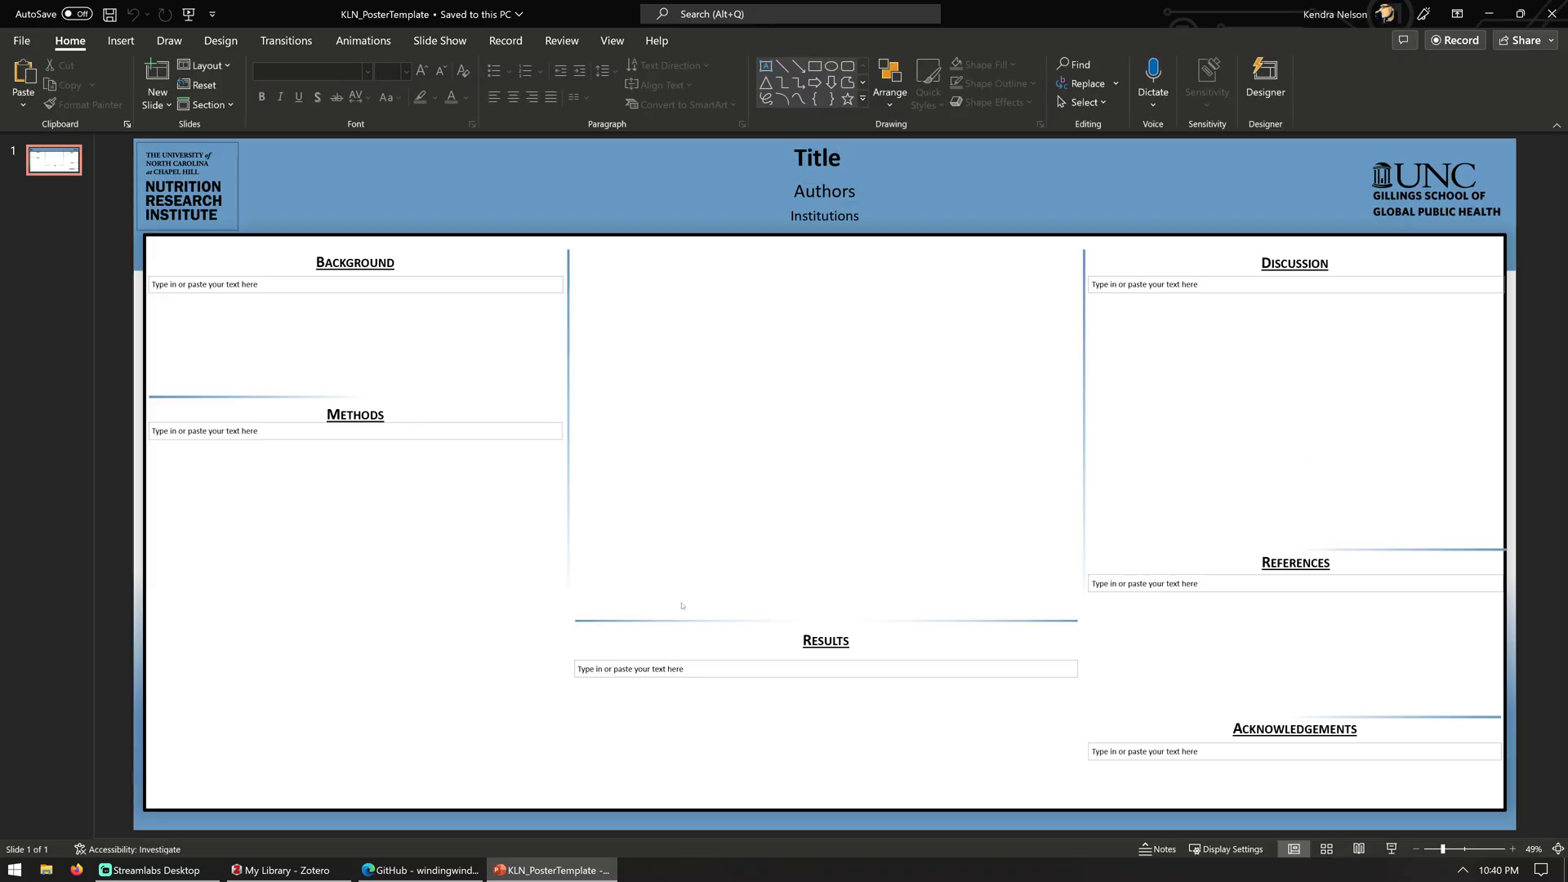
pyautogui.click(1552, 13)
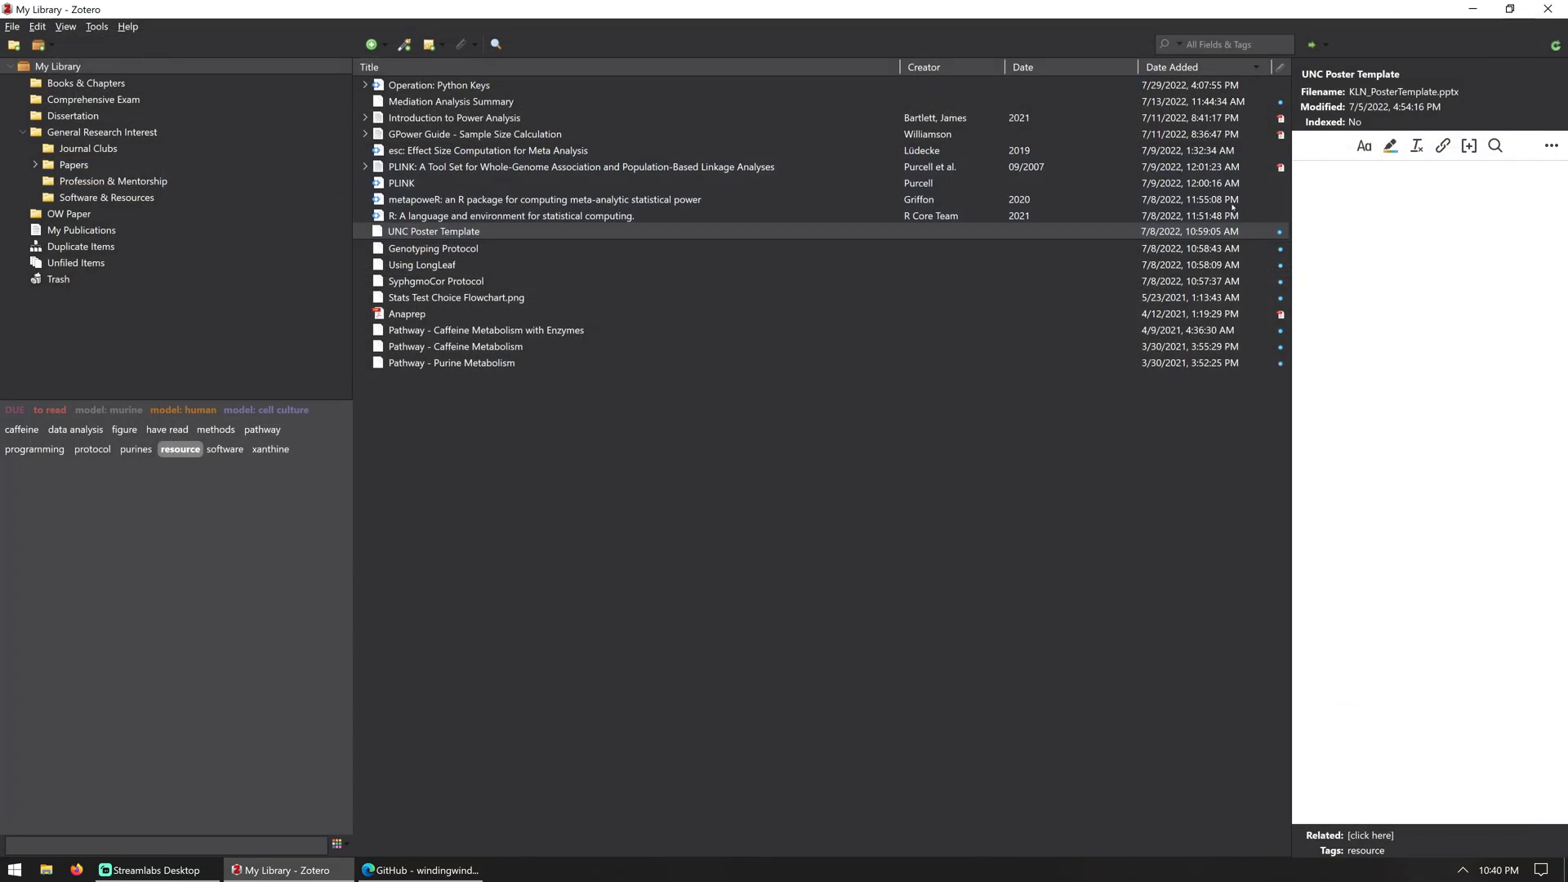
pyautogui.click(180, 449)
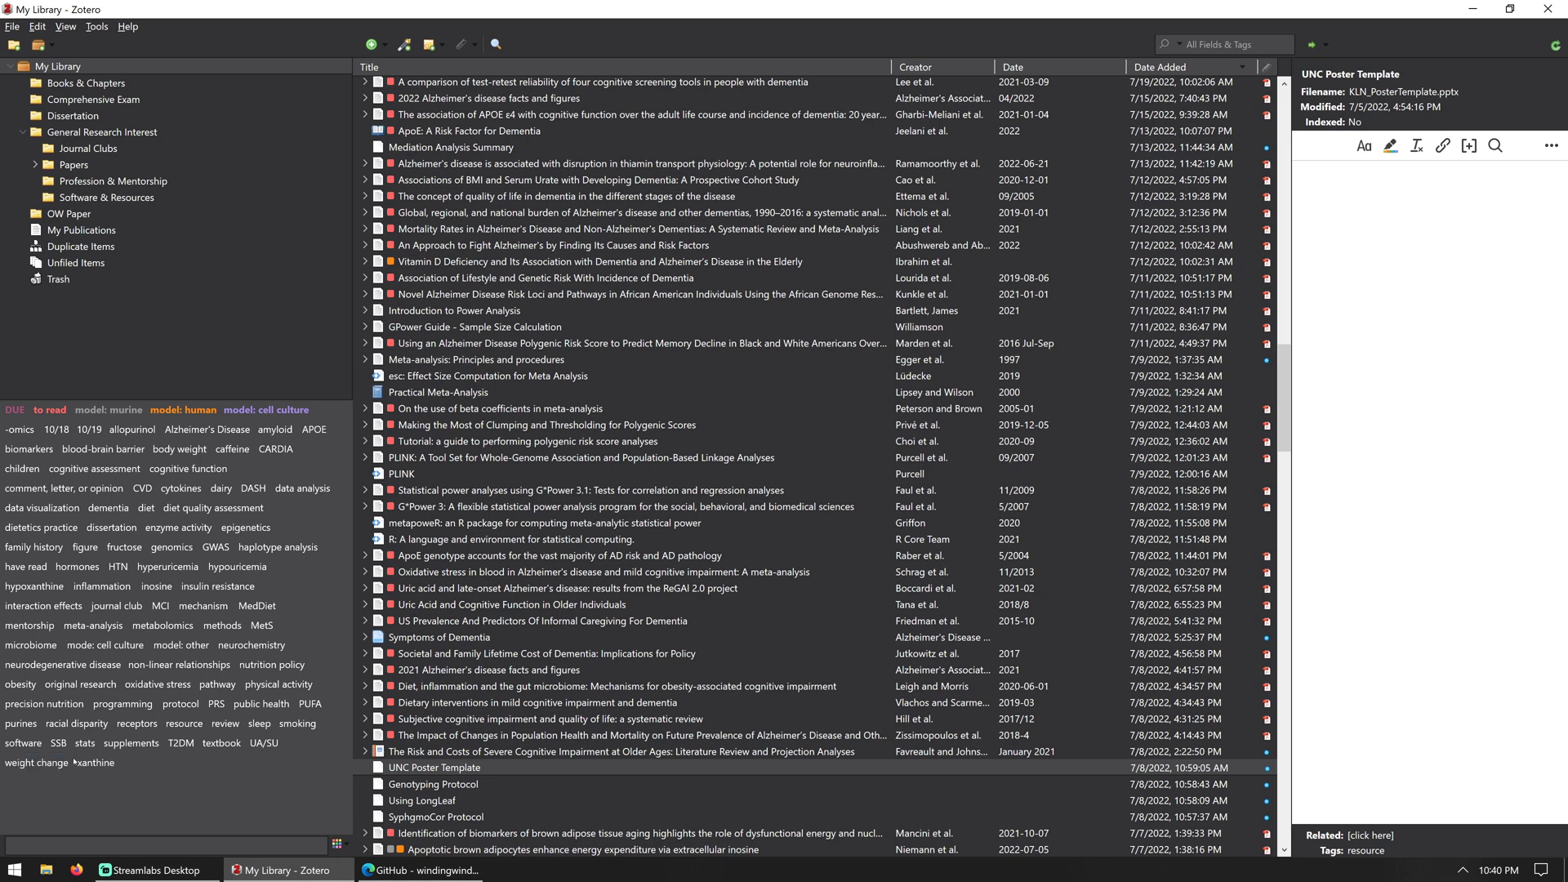
# View the items tagged textbook, clear the filter, and open the Books & Chapters collection for comparison
pyautogui.click(224, 745)
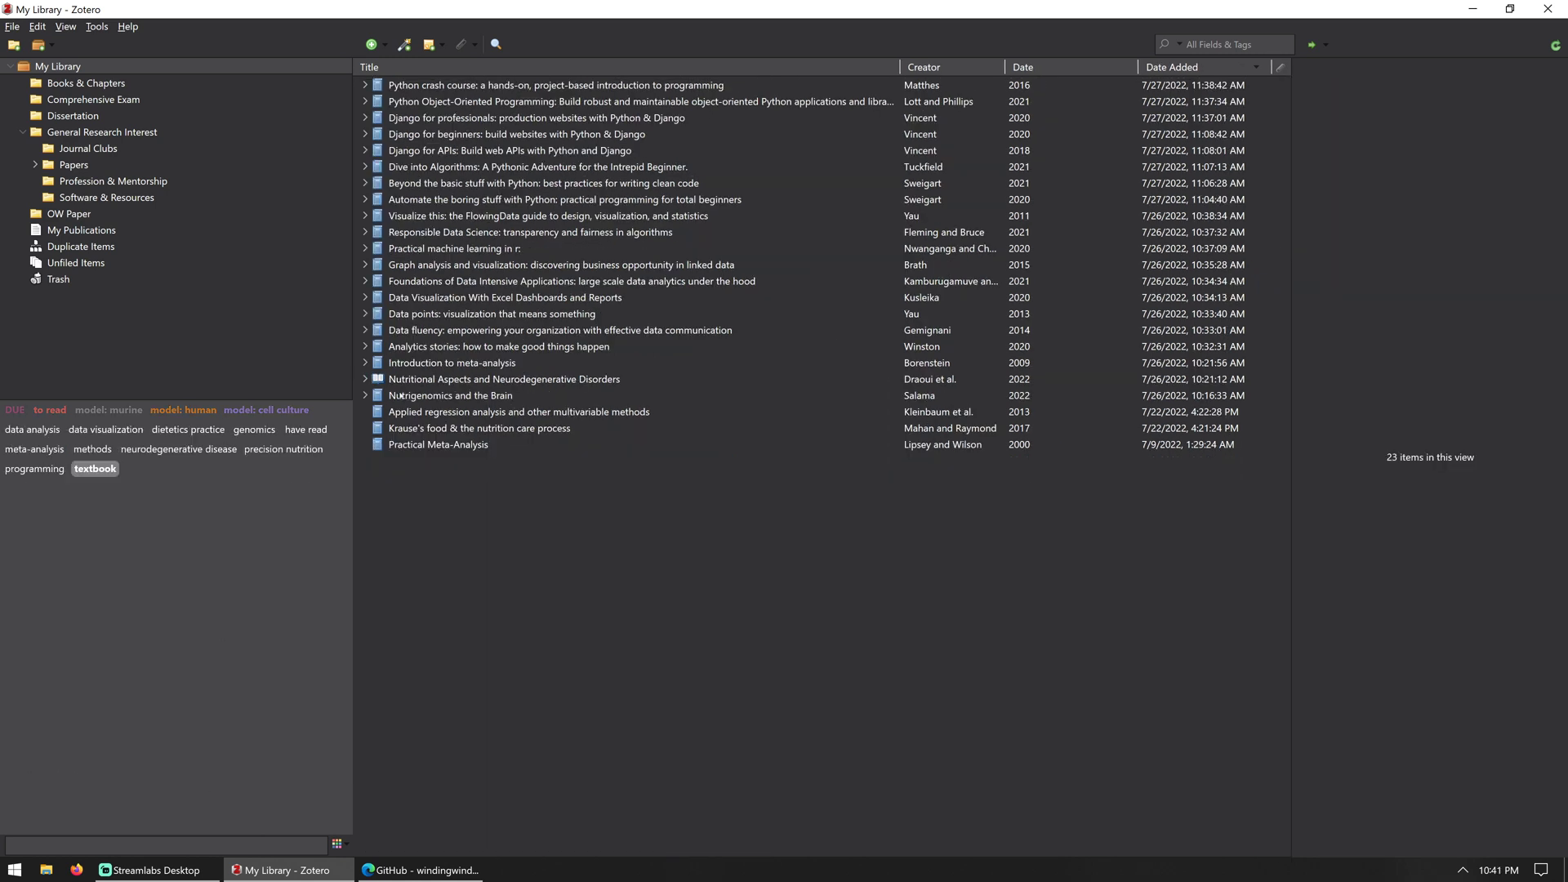
pyautogui.click(99, 472)
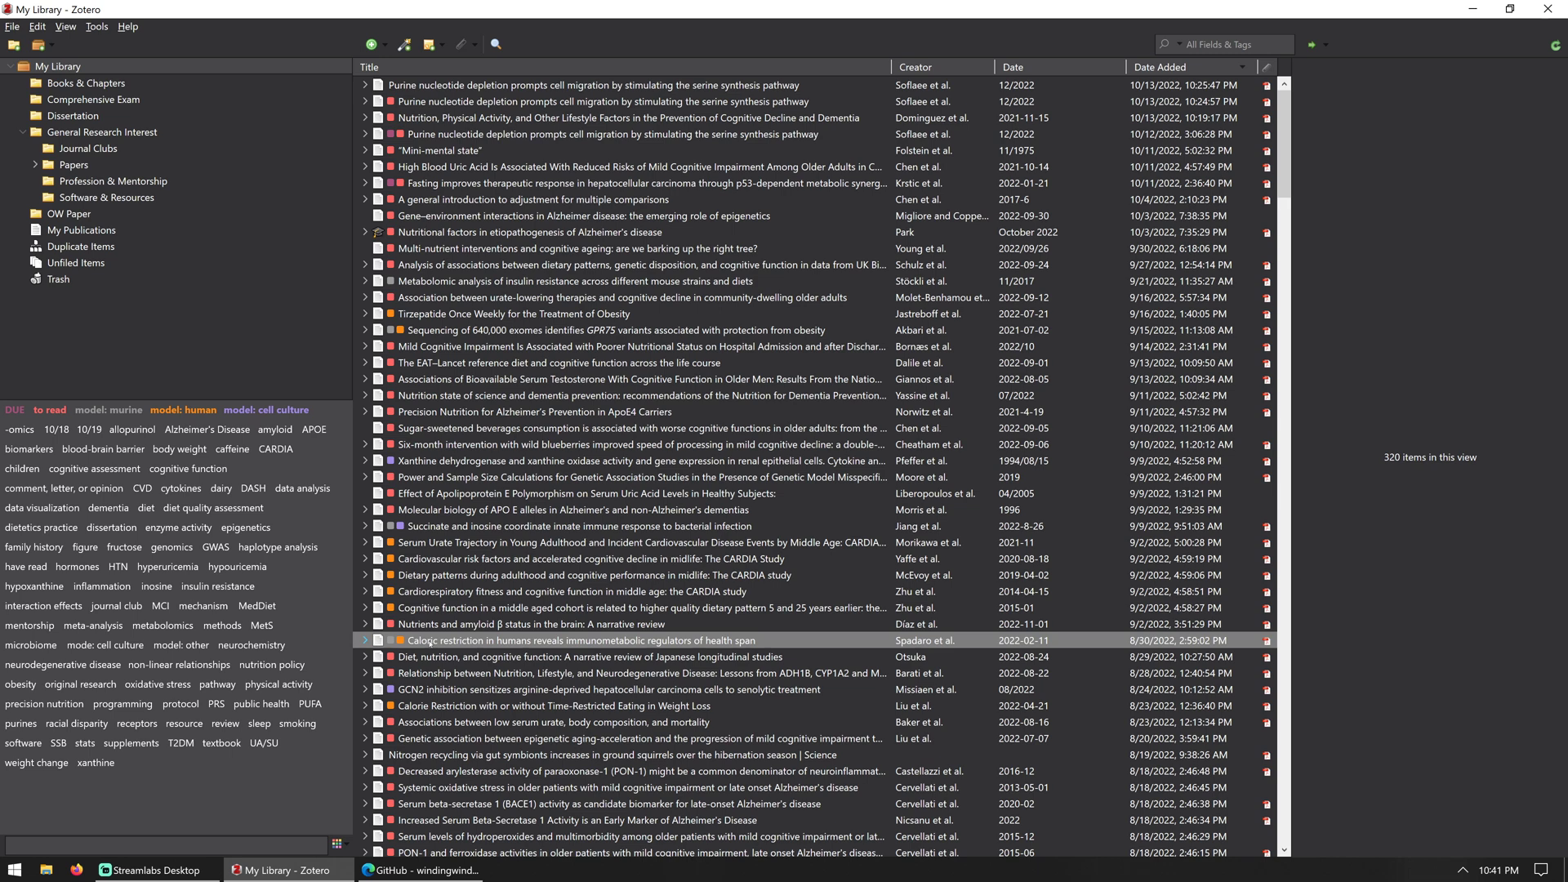
pyautogui.click(80, 83)
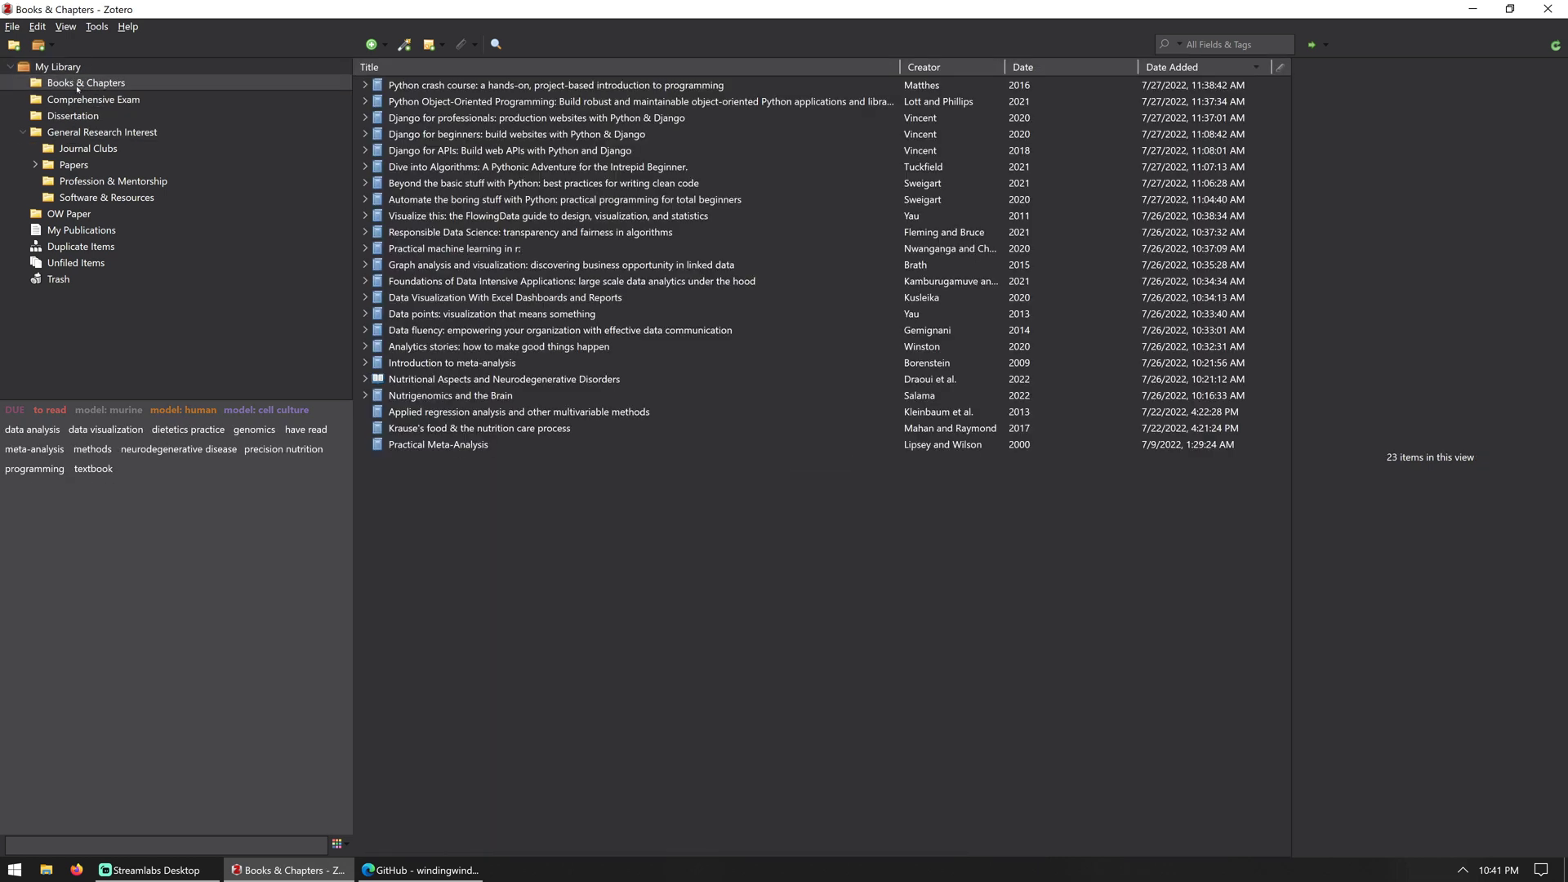
# Browse General Research Interest and its subcollections: Journal Clubs, Papers with CHS Caffeine Paper expanded, Profession & Mentorship, and Software & Resources
pyautogui.click(76, 133)
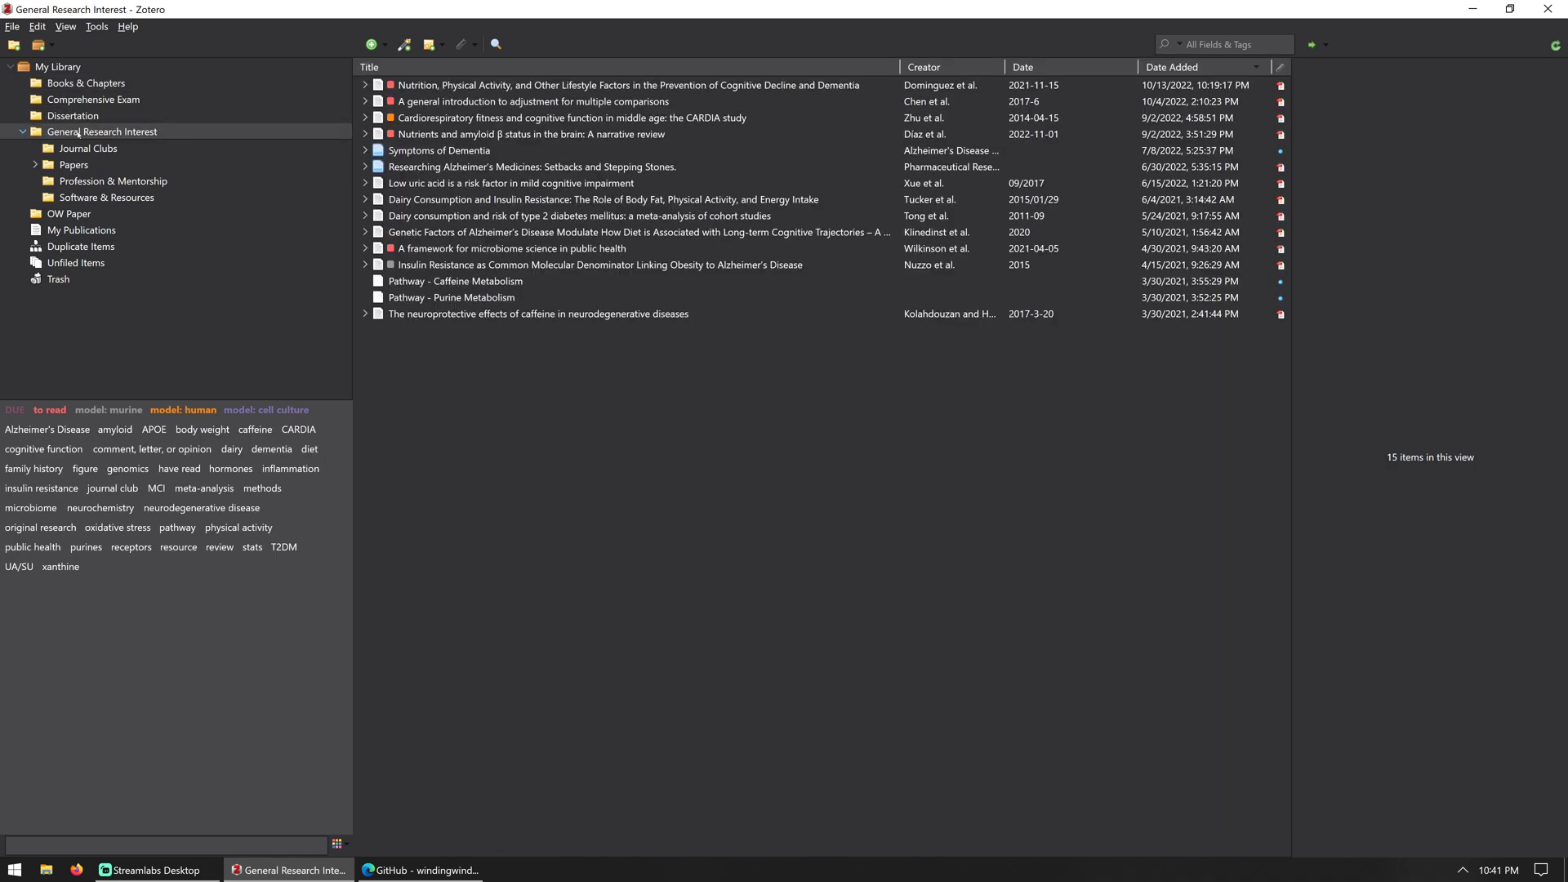
pyautogui.click(82, 148)
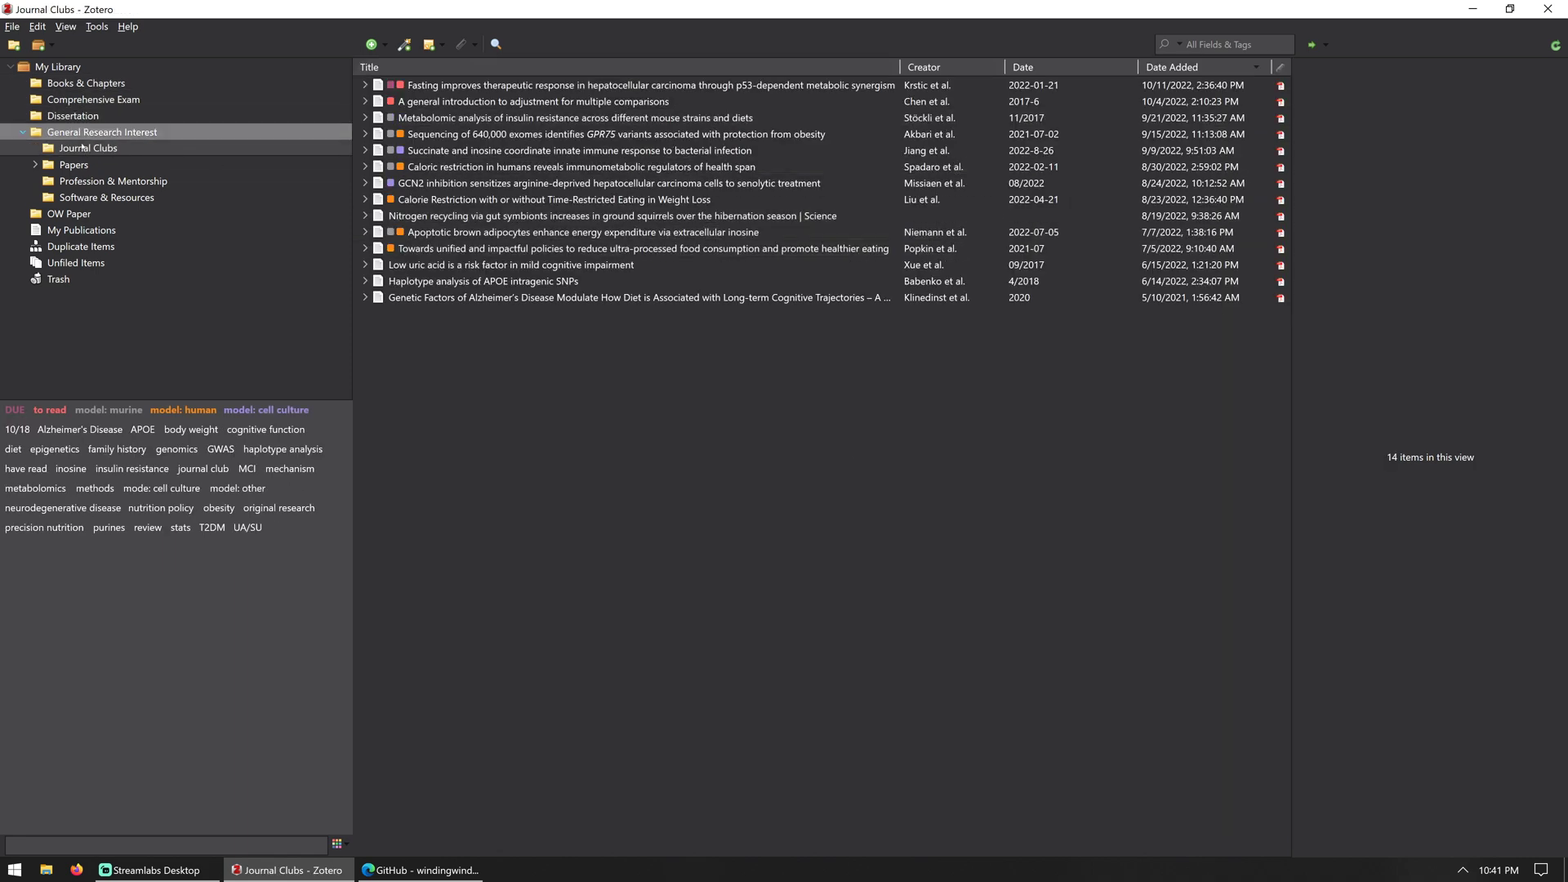
pyautogui.click(77, 165)
pyautogui.click(35, 165)
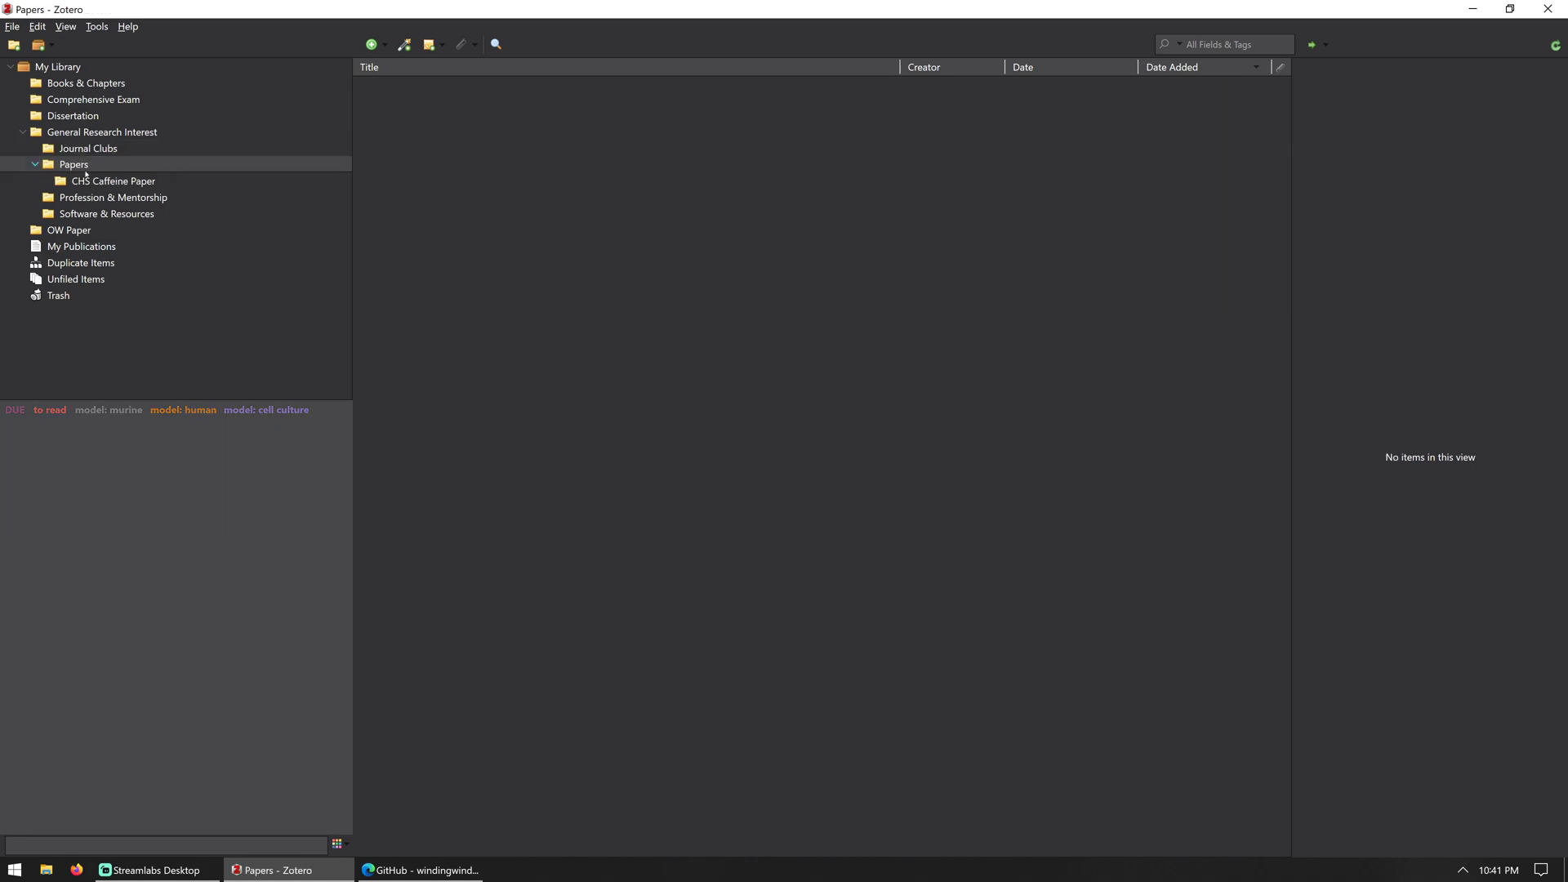
pyautogui.click(82, 182)
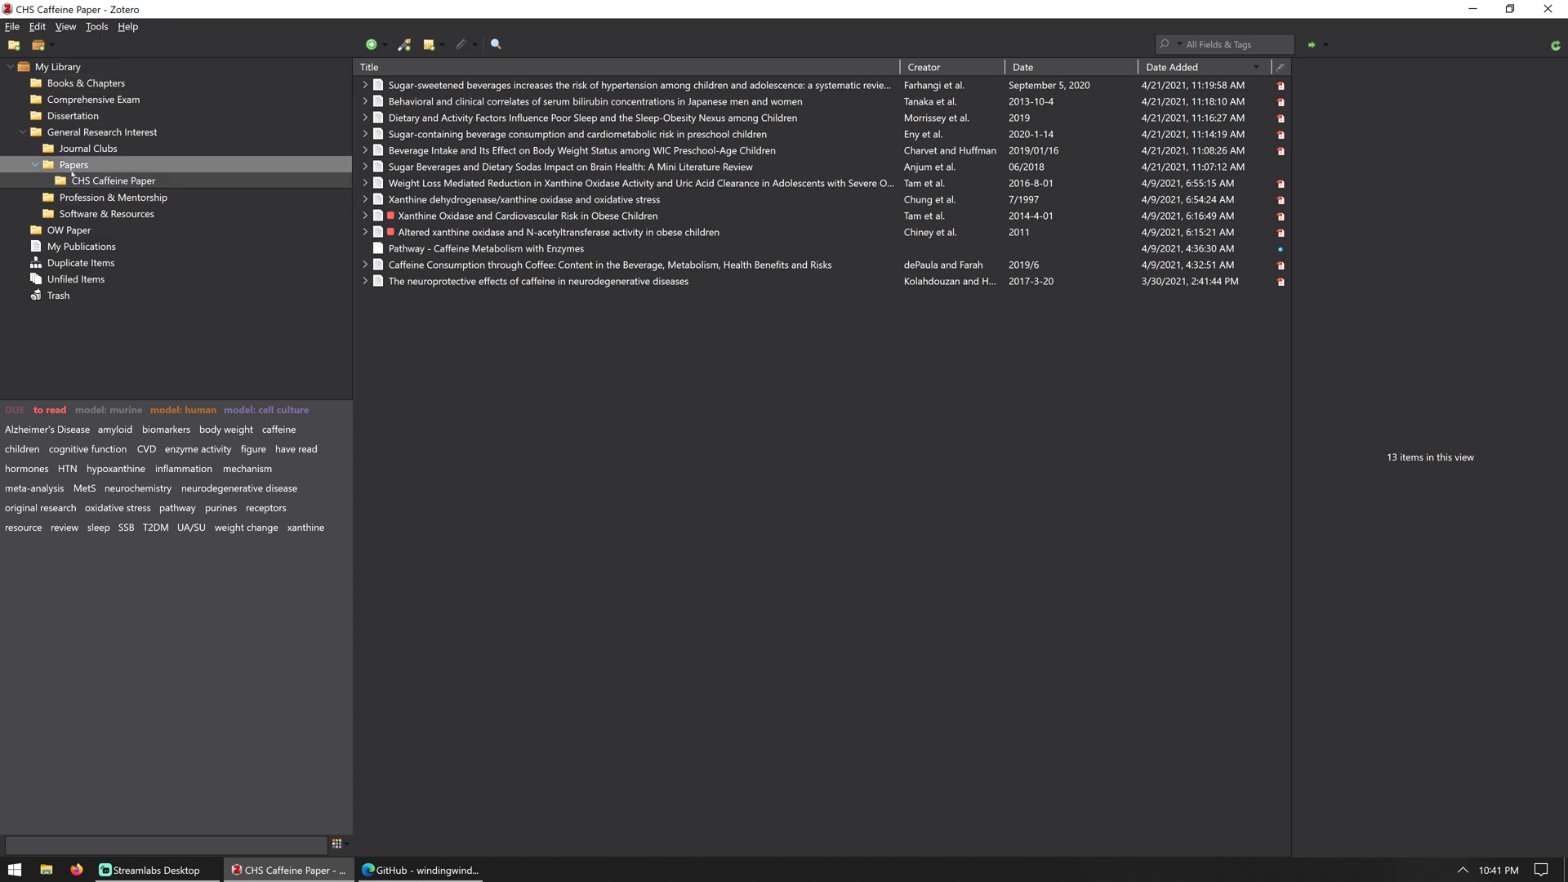
pyautogui.click(118, 199)
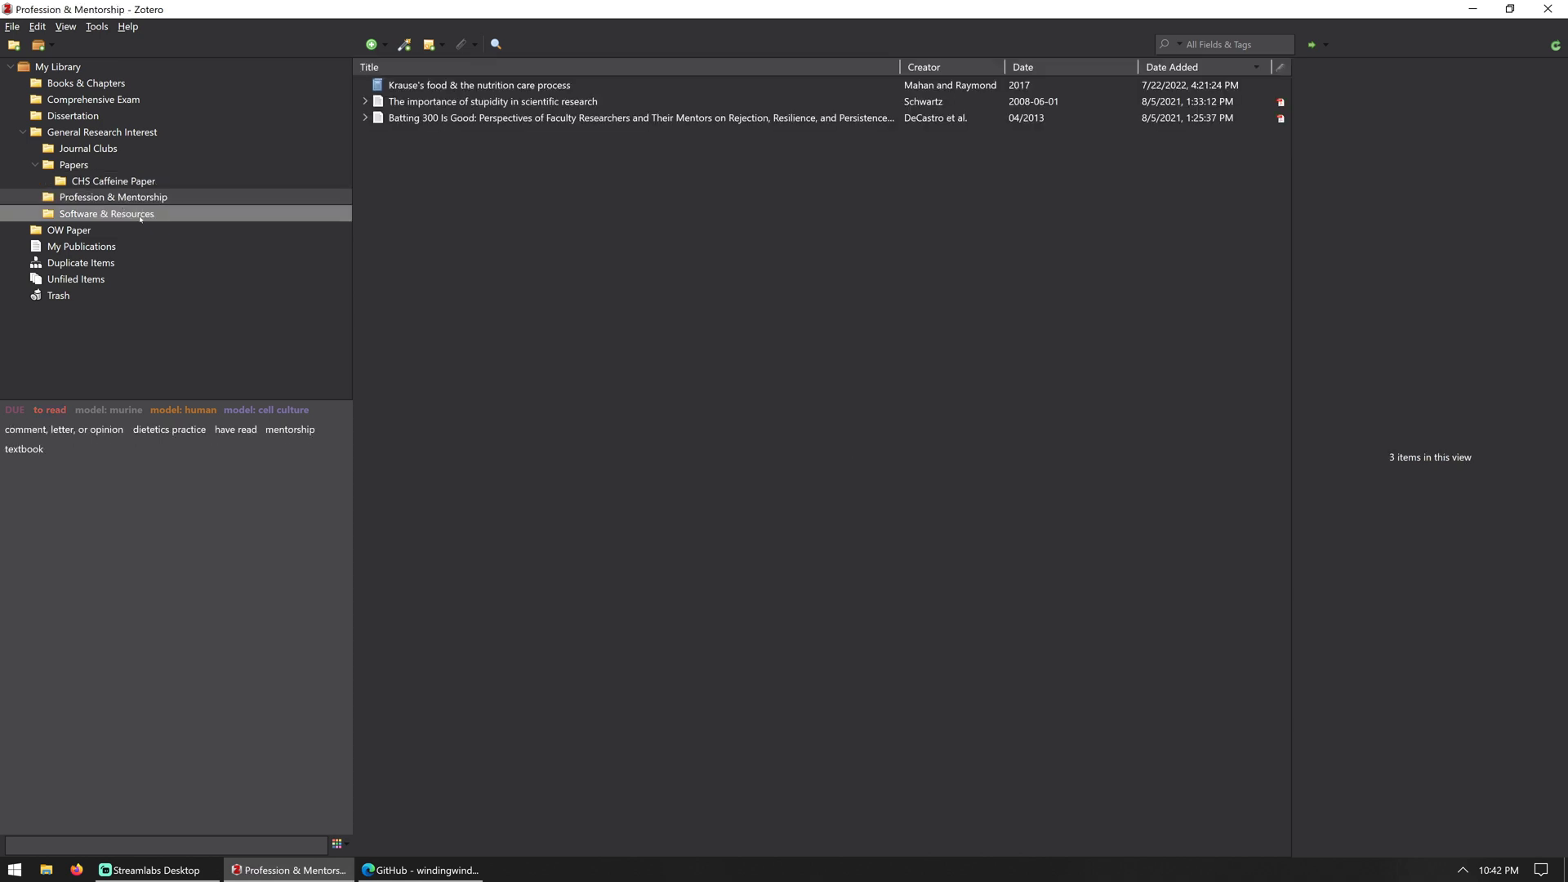
pyautogui.click(151, 217)
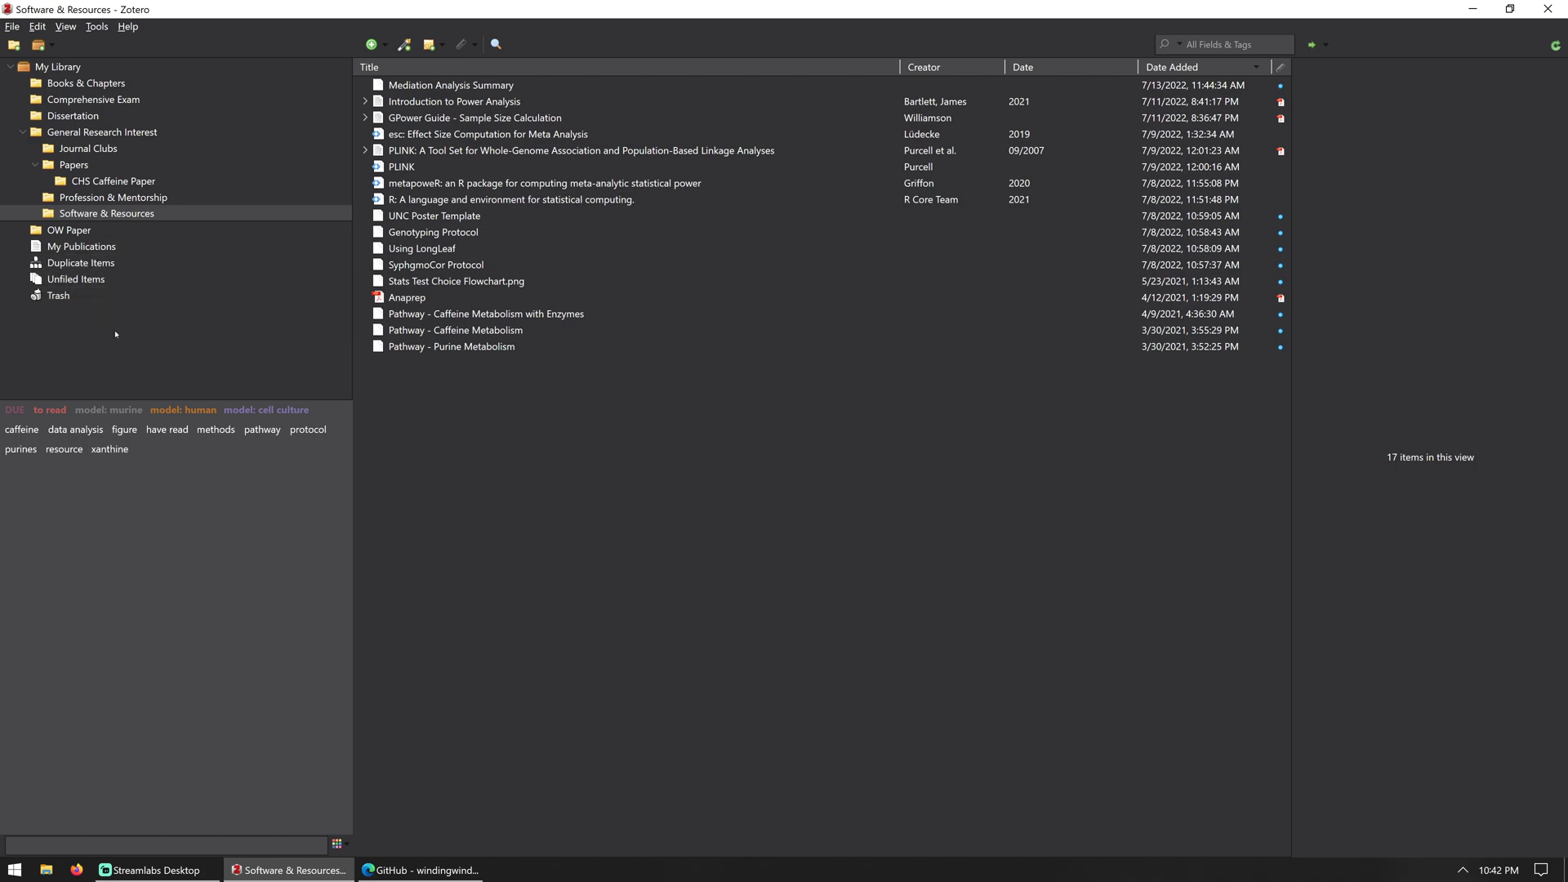
# View the Books & Chapters, Comprehensive Exam, Dissertation and Journal Clubs collections in turn, and return to the full My Library list
pyautogui.click(85, 84)
pyautogui.click(87, 99)
pyautogui.click(90, 116)
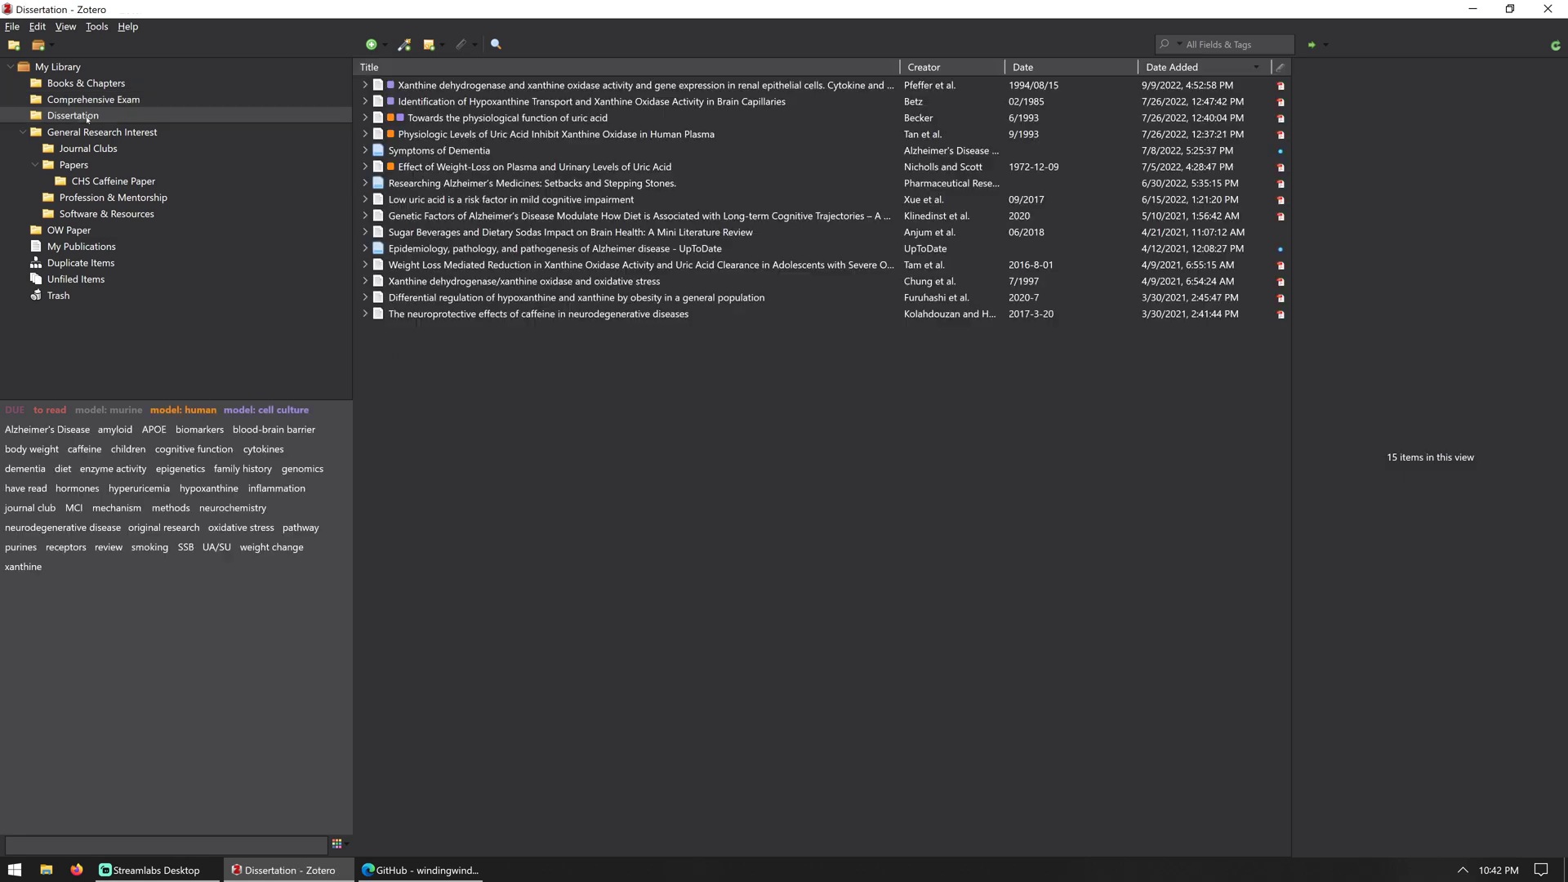
pyautogui.click(88, 148)
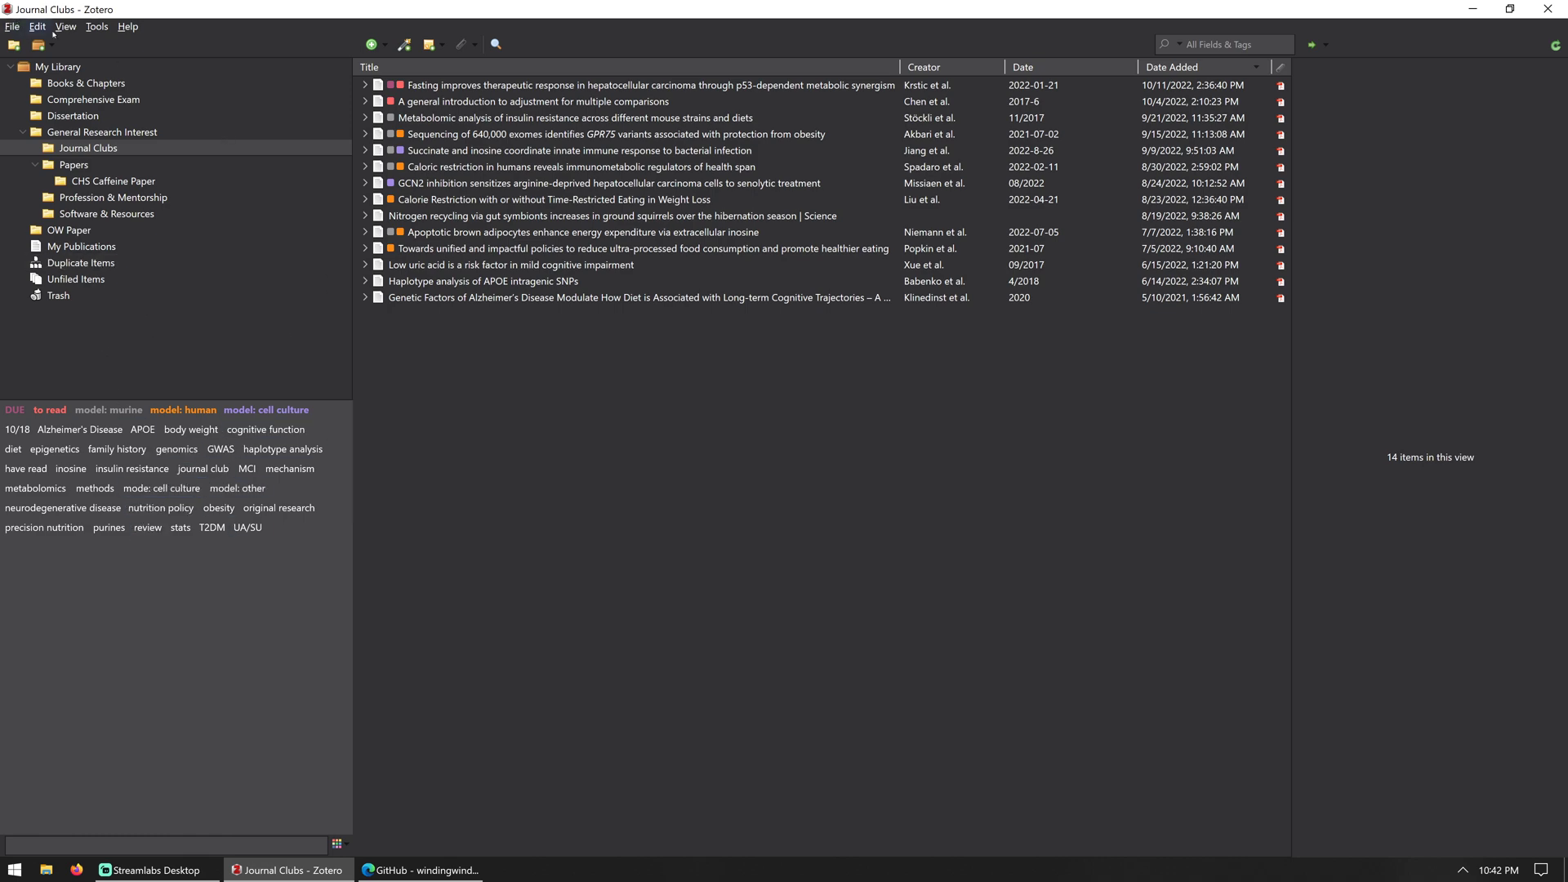
pyautogui.click(65, 67)
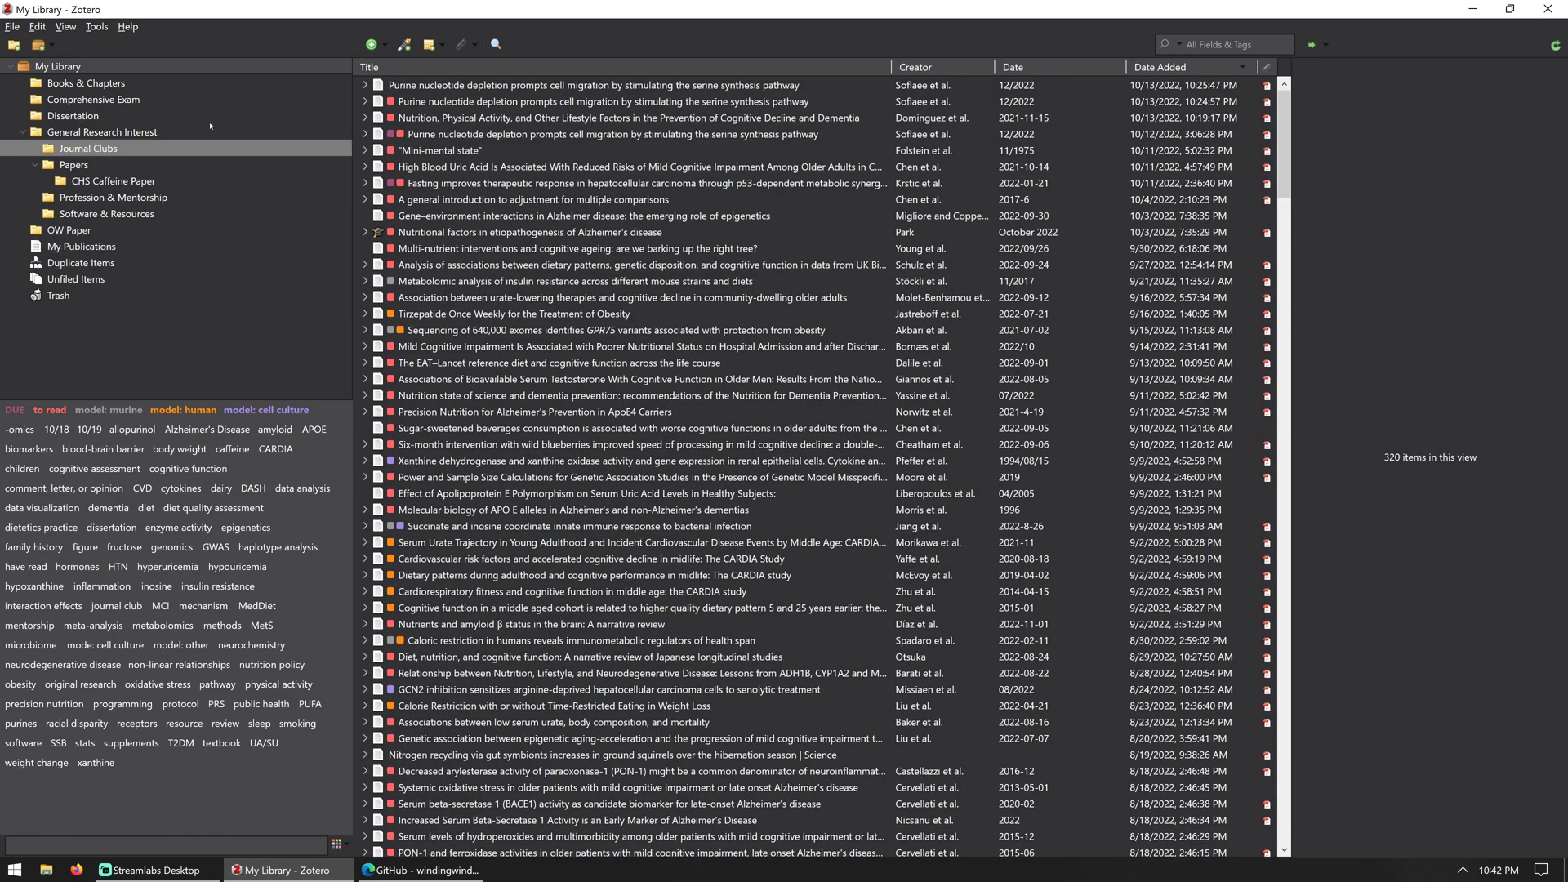